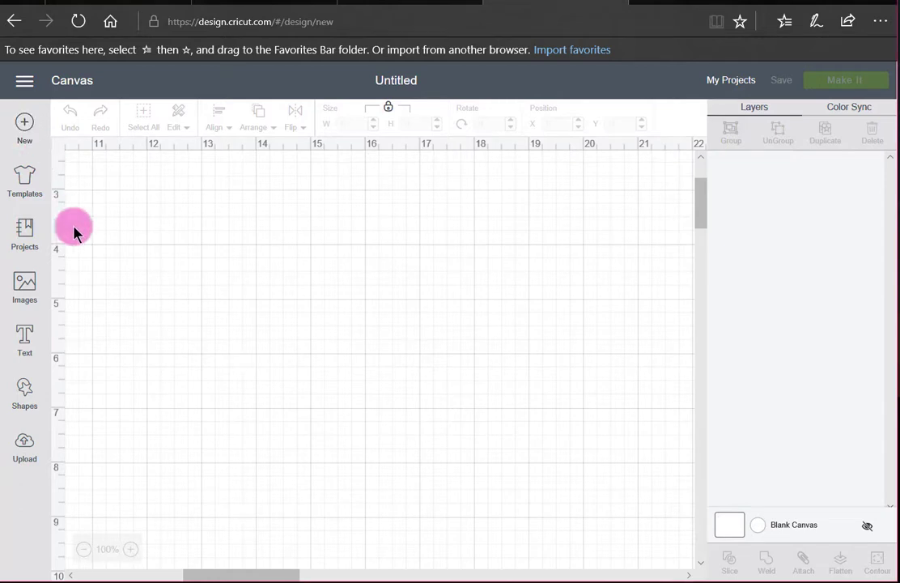
- Insert a square on the canvas and move it to about X 2.69, Y 3.25
click(24, 390)
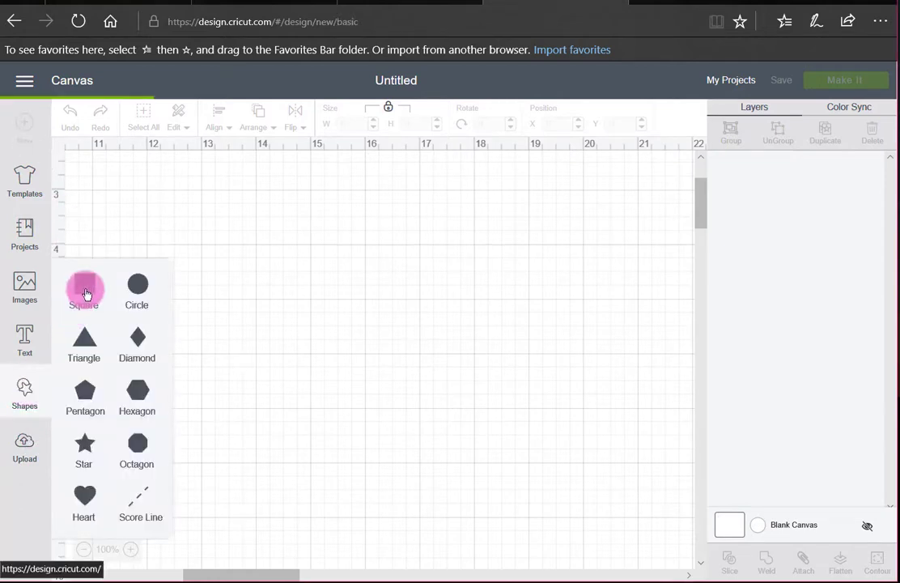
click(85, 292)
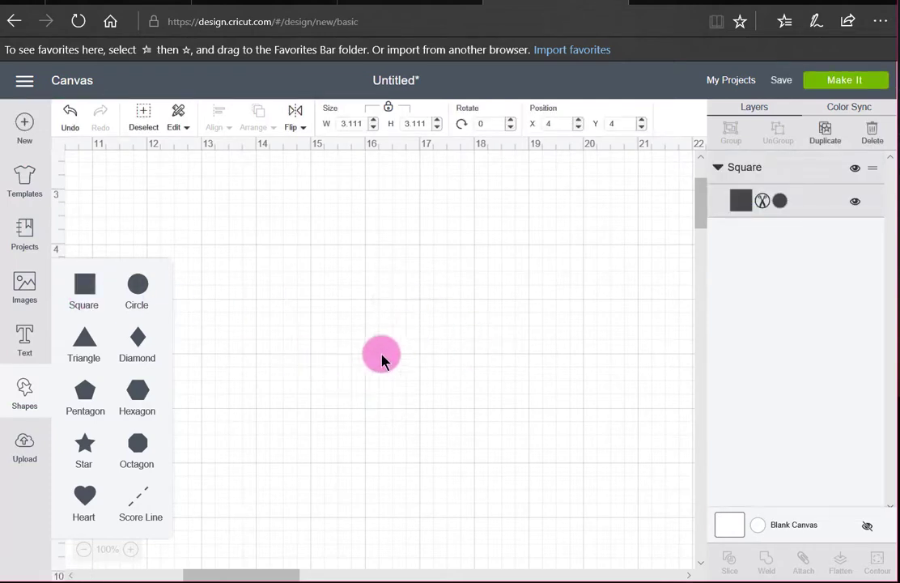
click(283, 386)
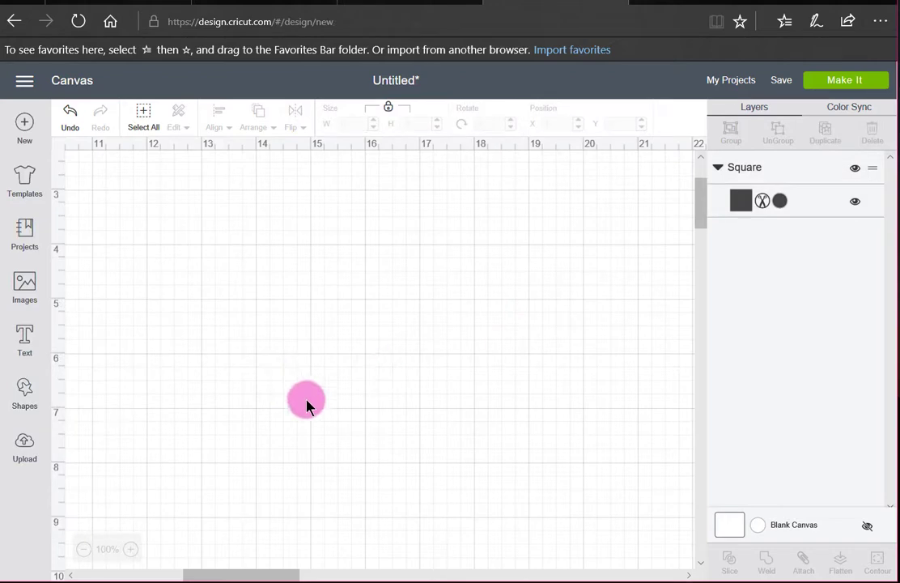
drag(235, 576, 132, 569)
drag(341, 362, 274, 300)
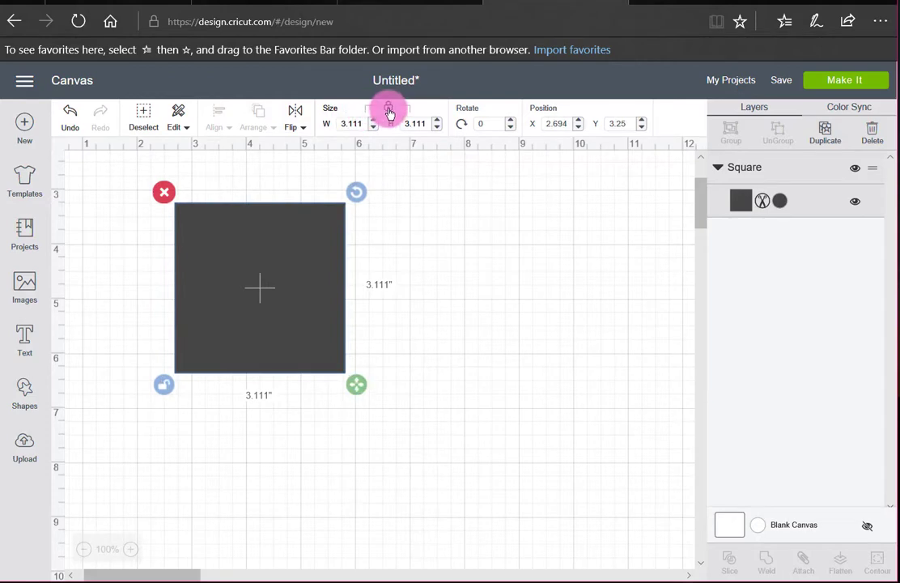
- Unlock the square's proportions, set its height to 4.25 in and width to 11 in, and move it to about X 0.99, Y 2.49
click(388, 110)
mouse_move(401, 126)
mouse_down()
mouse_move(428, 125)
mouse_move(412, 129)
mouse_up()
key(Return)
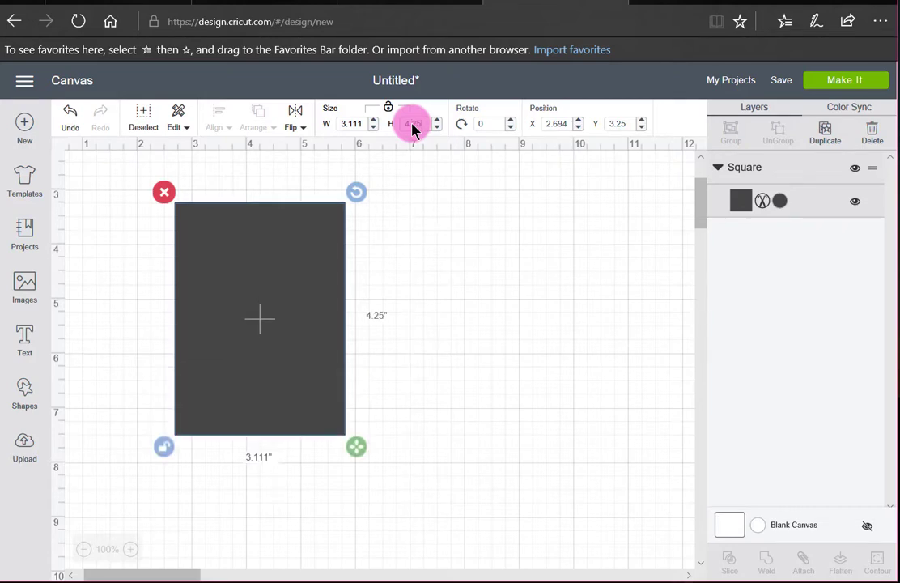
drag(342, 124, 389, 123)
text(11)
key(Return)
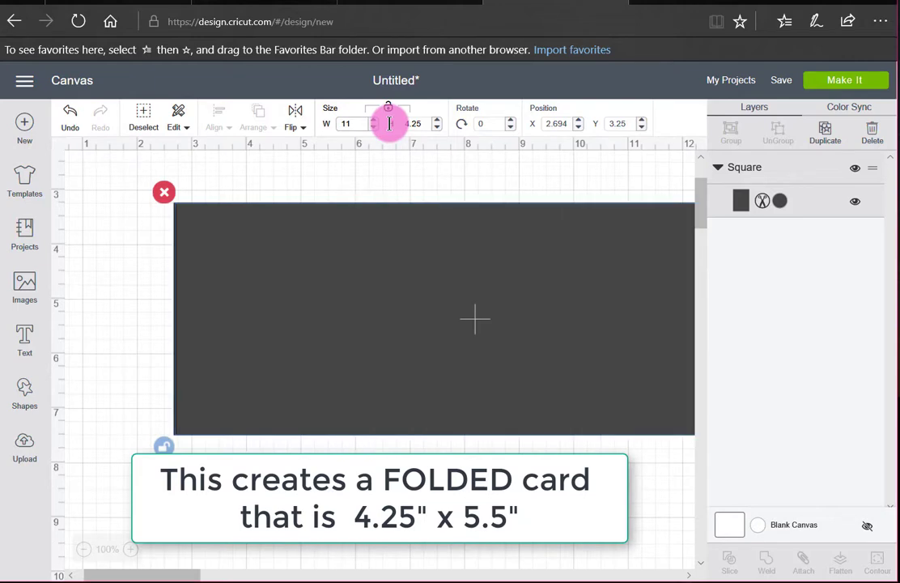
drag(328, 279, 230, 237)
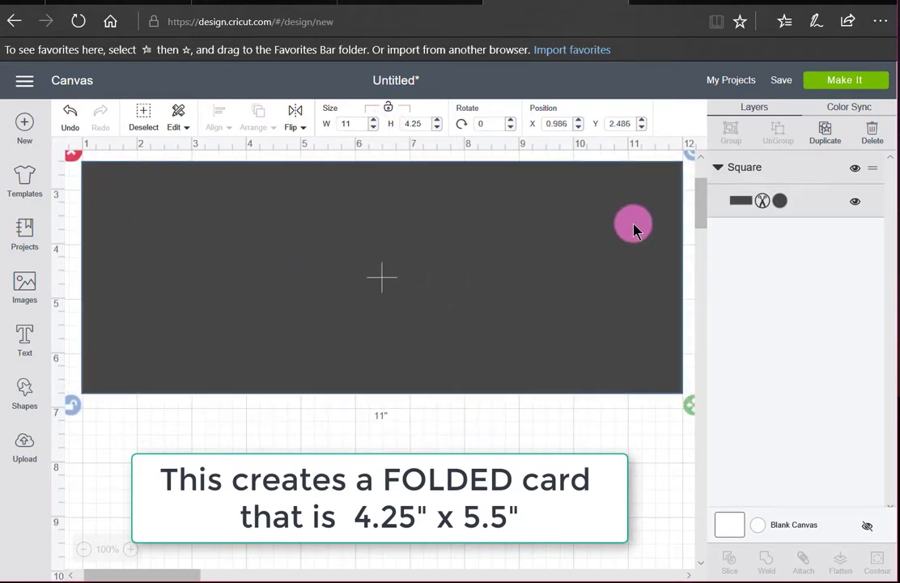
- Recolor the 11 in rectangle pink with custom color #DA4F8C and hide its layer
click(781, 200)
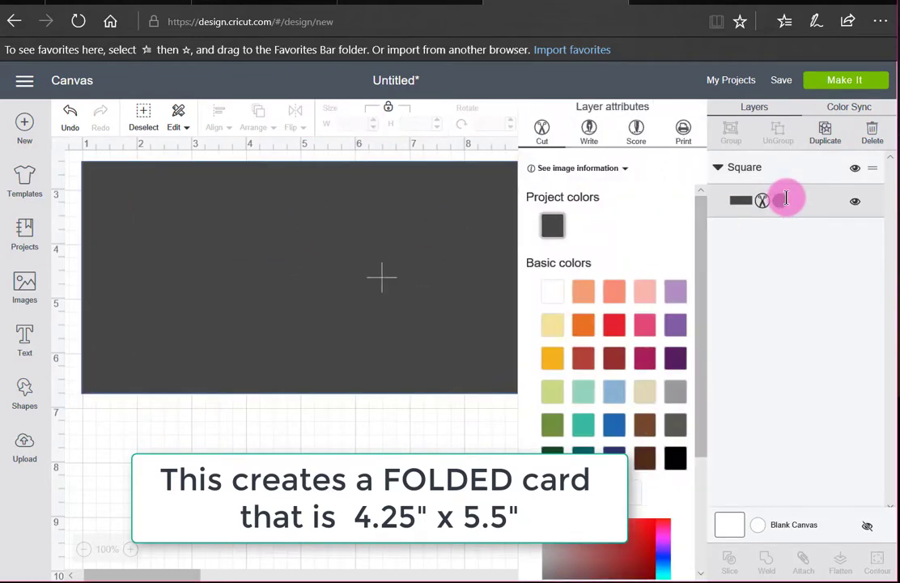
click(625, 546)
click(664, 534)
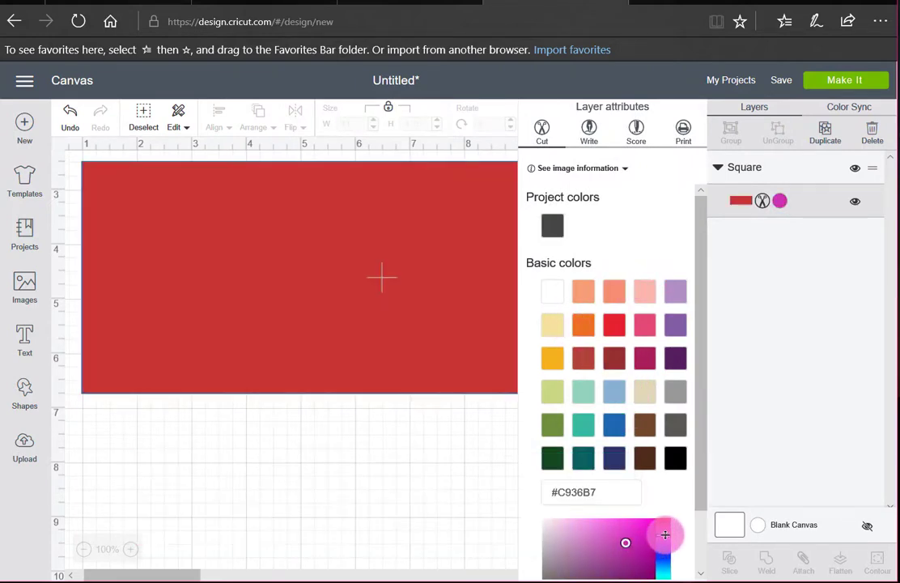
click(615, 535)
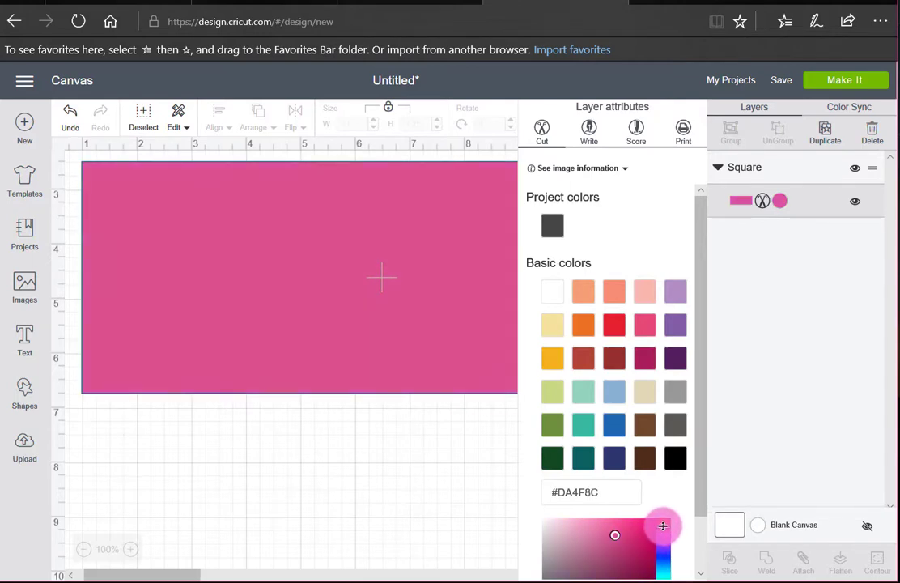
click(324, 472)
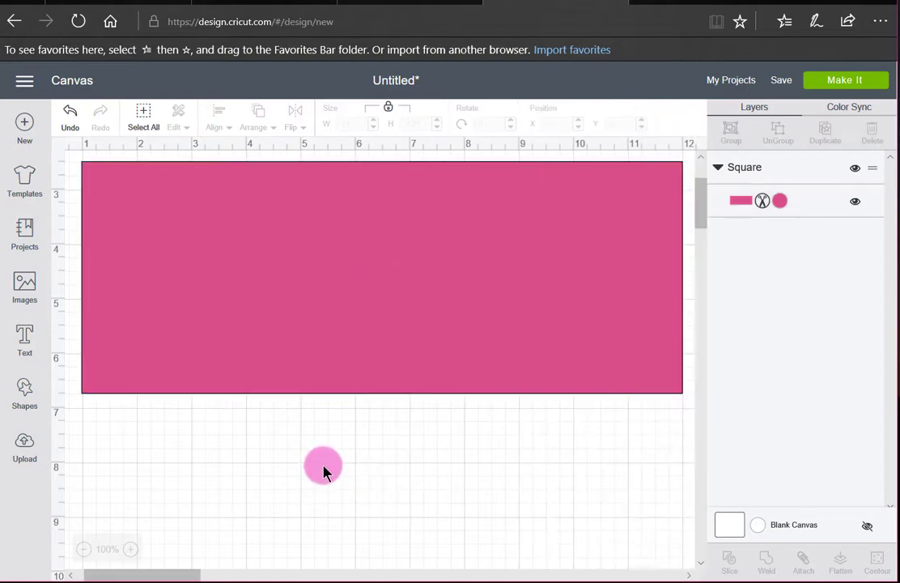
click(856, 209)
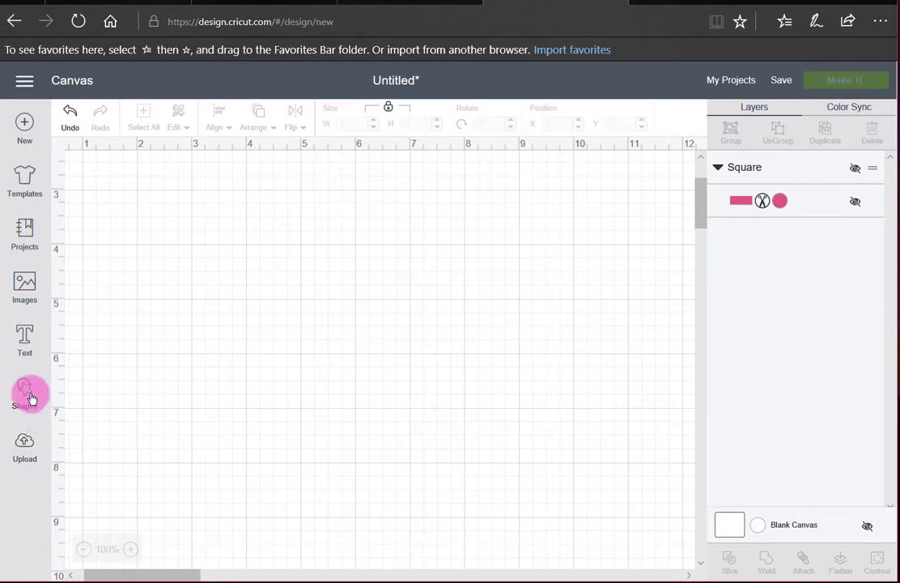
- Insert a second square and move it to about X 3.04, Y 3.67
click(31, 398)
click(87, 285)
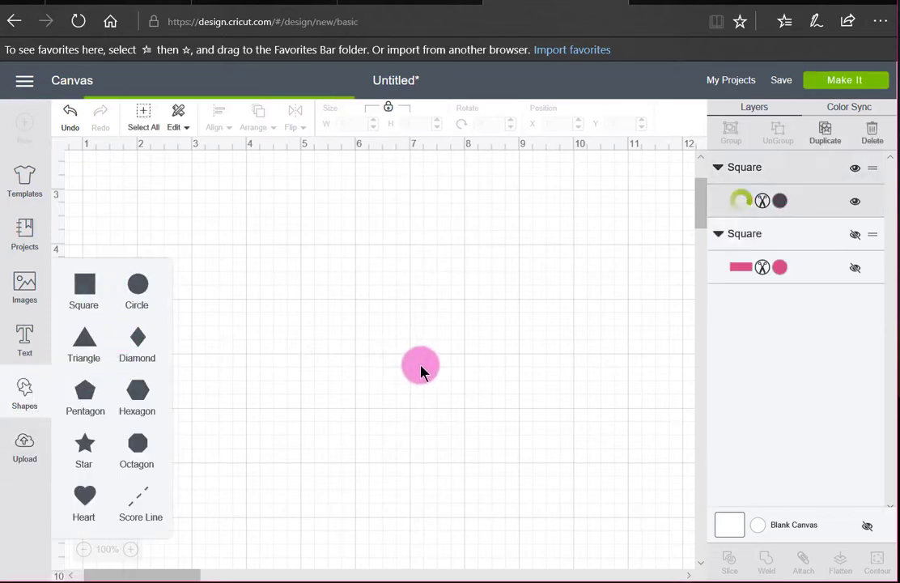
drag(216, 221, 354, 385)
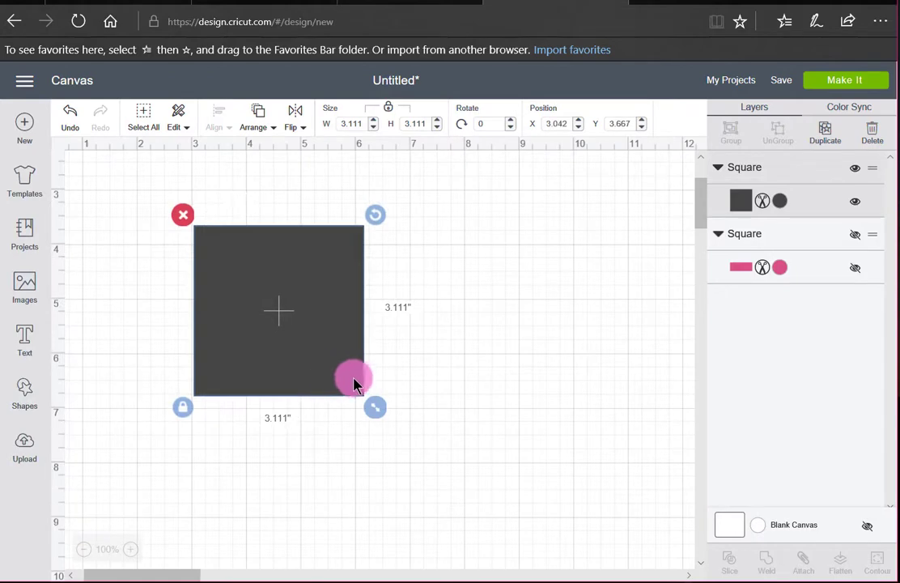
- With proportions locked, set the second square's height to 4.25, then its width to 5.5, and move it to about X 6.56, Y 2.43
click(402, 122)
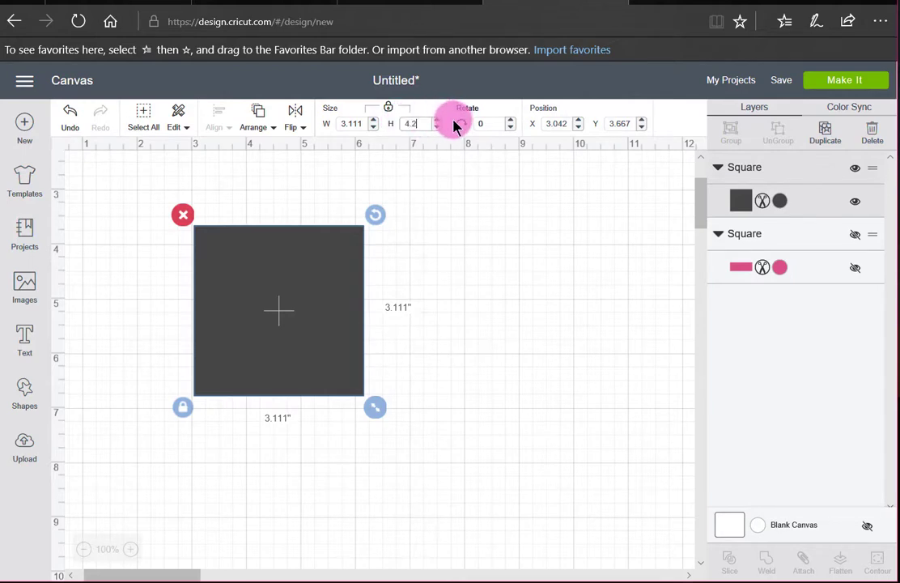
key(Return)
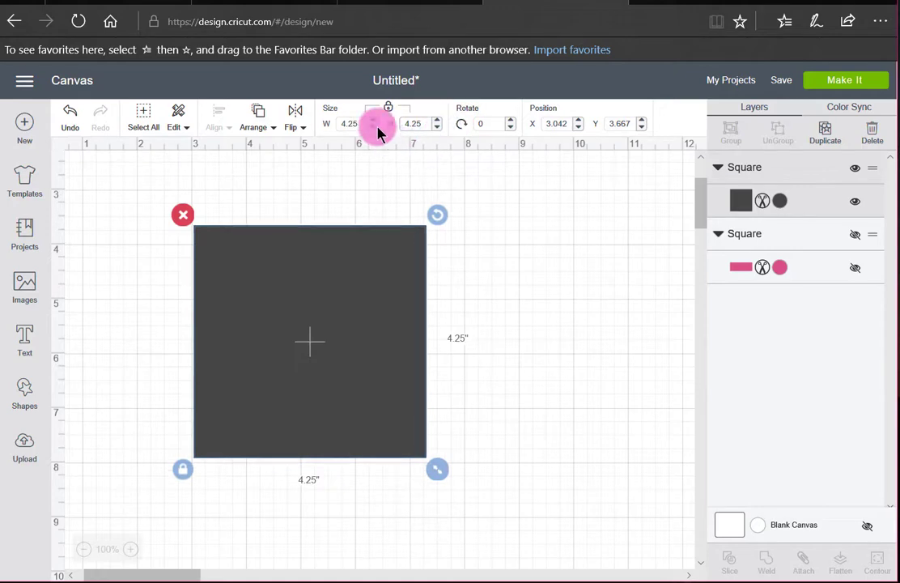
click(339, 122)
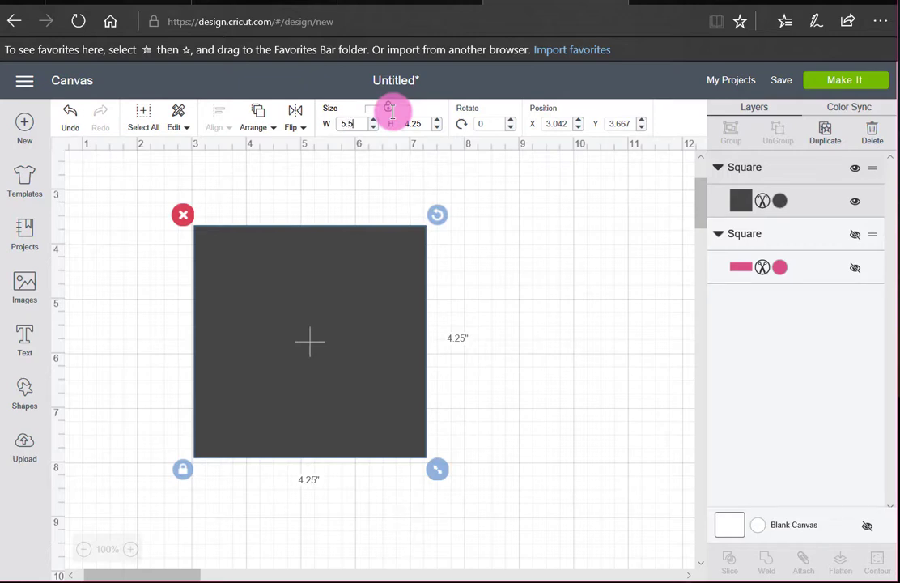
key(Return)
drag(394, 267, 548, 295)
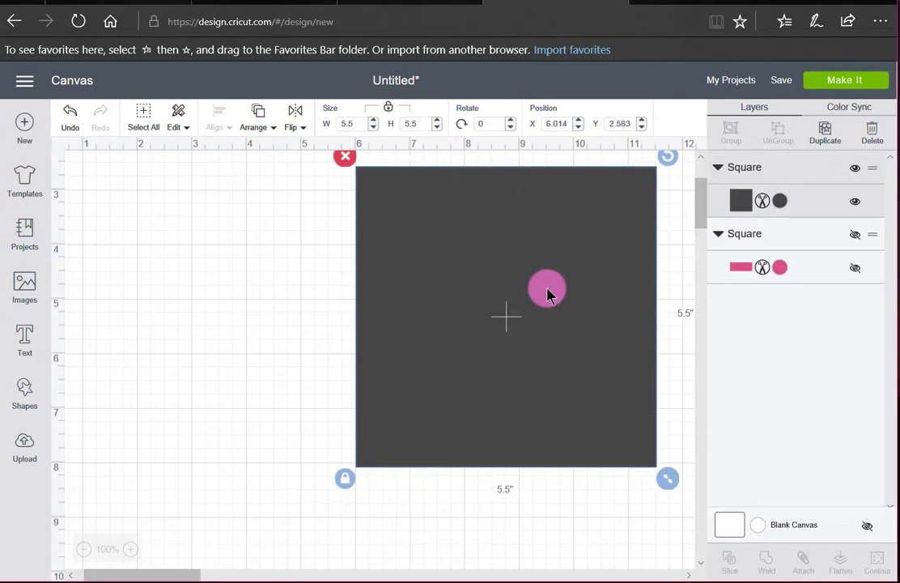
drag(457, 315, 484, 308)
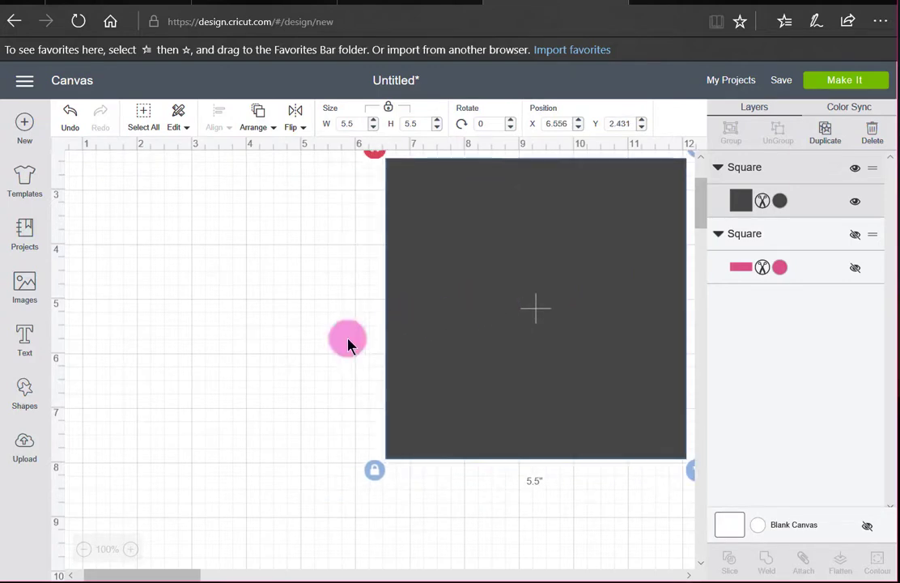
- Insert a heart shape and place it in the empty area beside the square at about X 2.29, Y 3.13
click(23, 402)
click(90, 502)
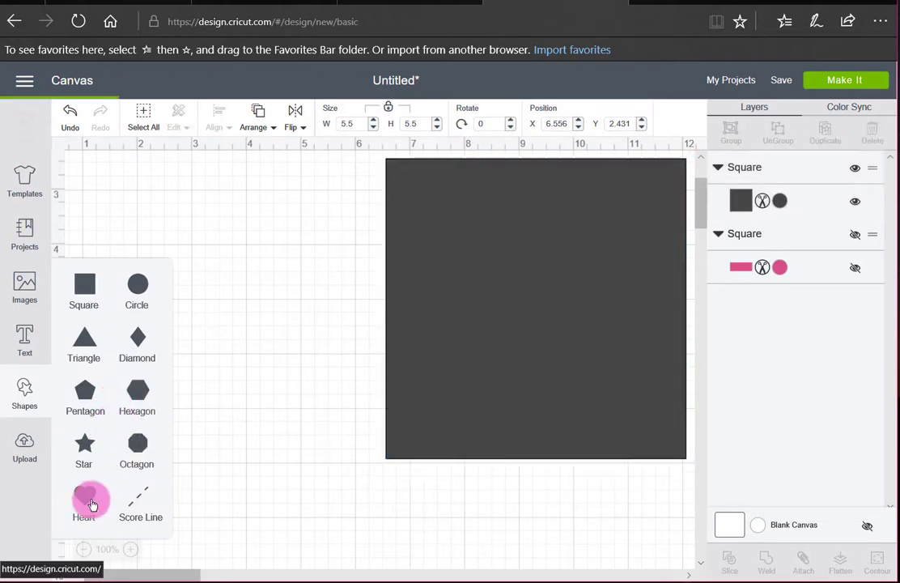
drag(241, 237, 297, 362)
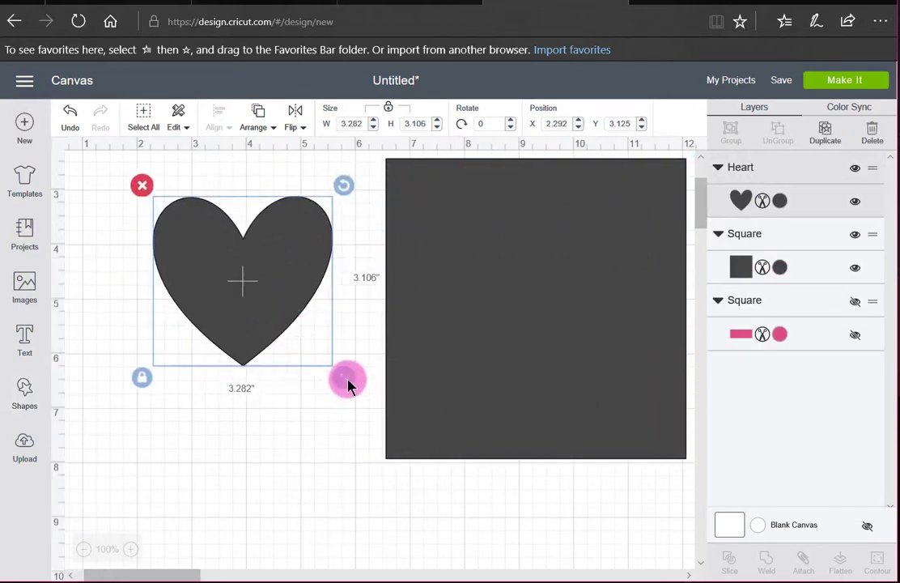
- Size the heart against the square to about 3.6 by 3.41 in, and return it beside the square at about X 2.46, Y 2.86
drag(348, 385, 375, 397)
drag(283, 321, 561, 309)
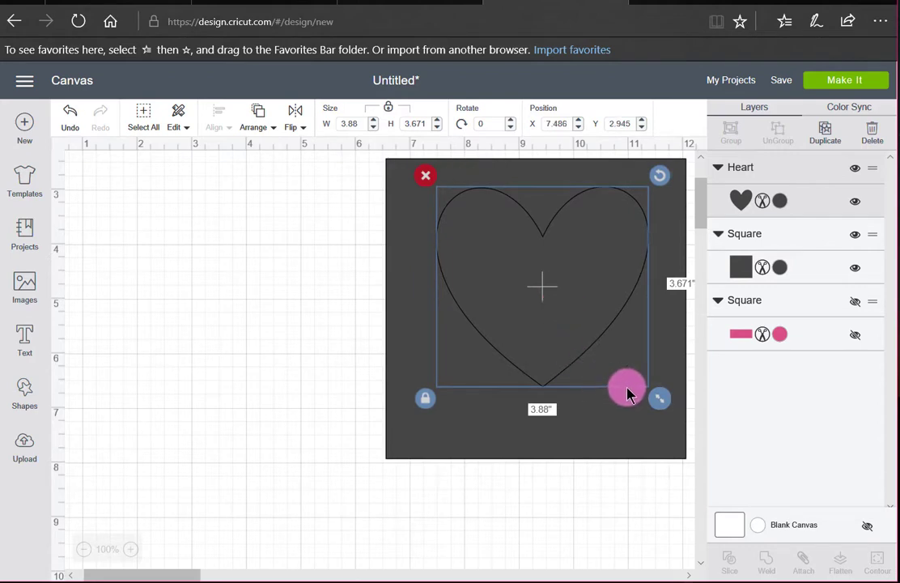
drag(661, 397, 293, 299)
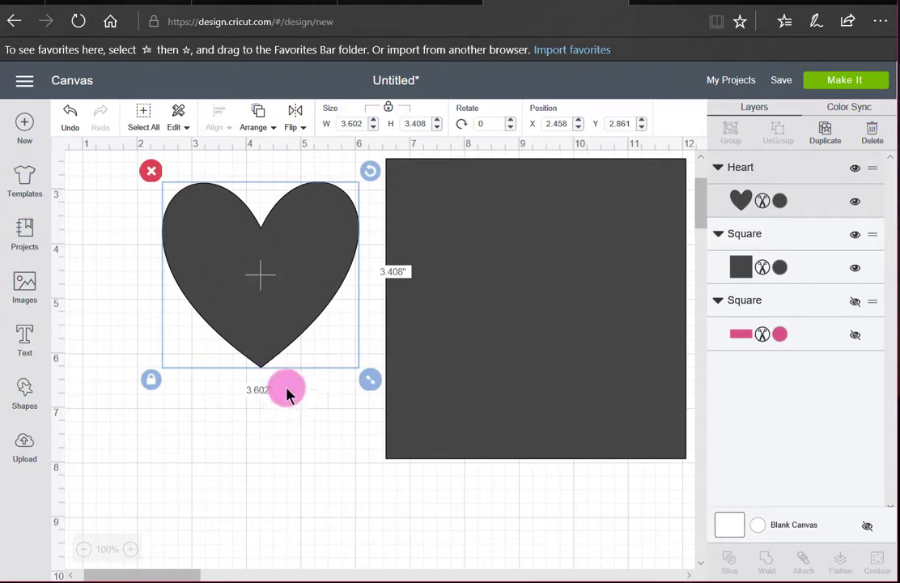
- Search the image library for #M3CBFB and insert the paisley pattern circle on the canvas
click(25, 285)
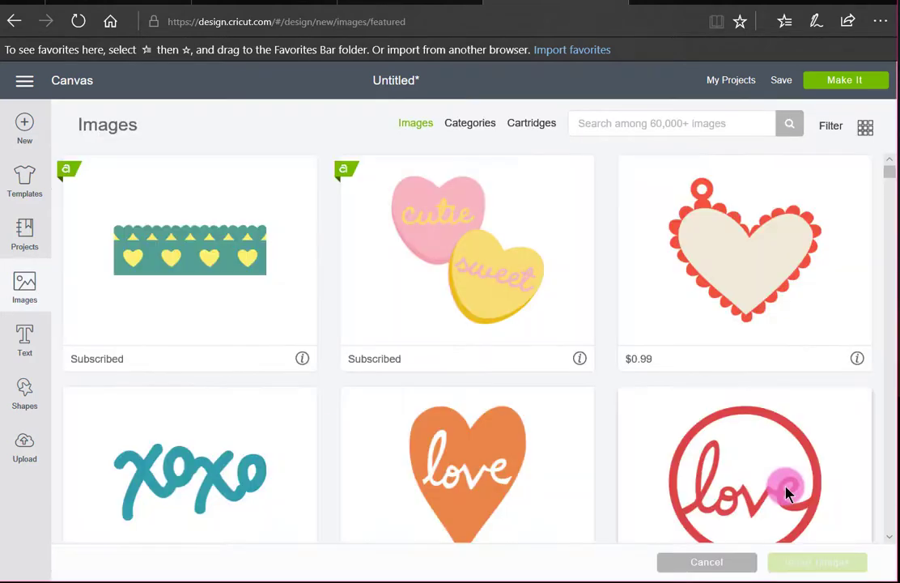
click(602, 124)
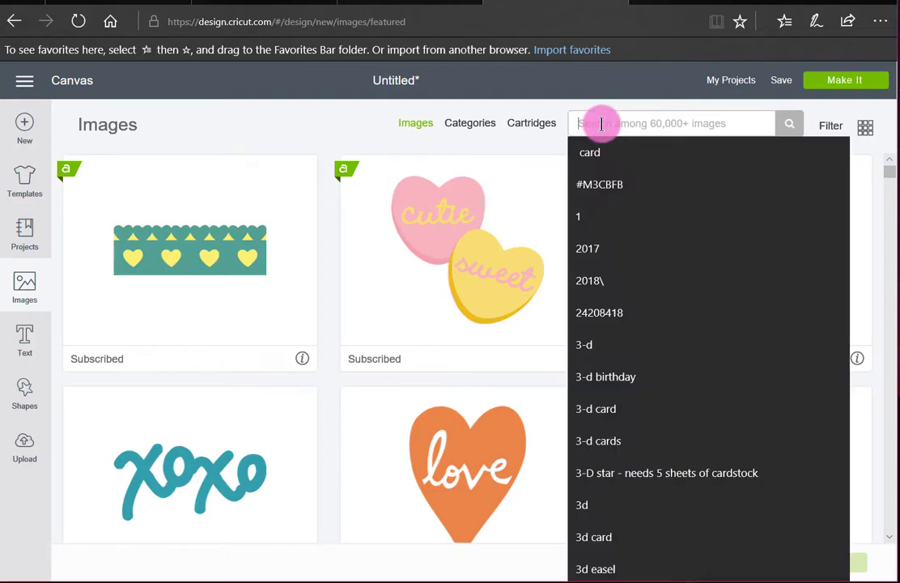
click(612, 186)
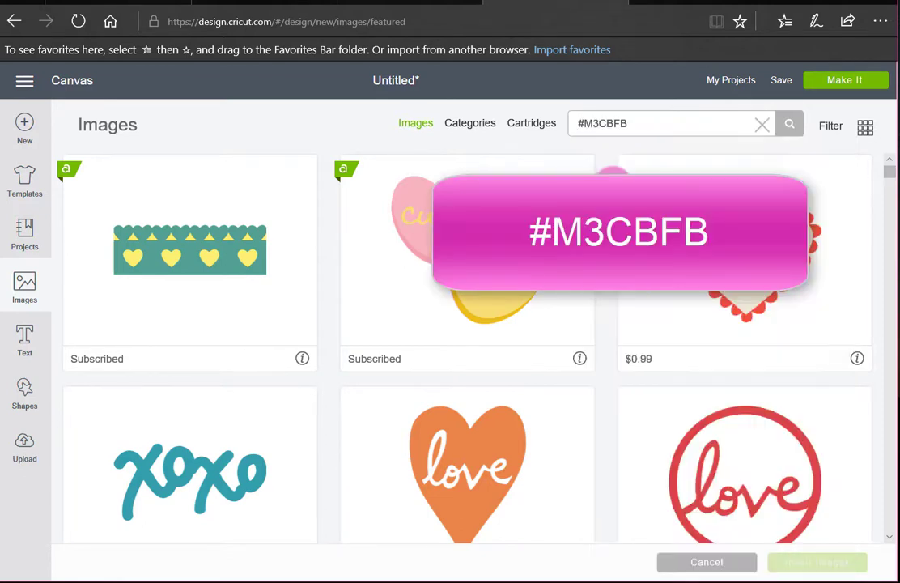
click(785, 115)
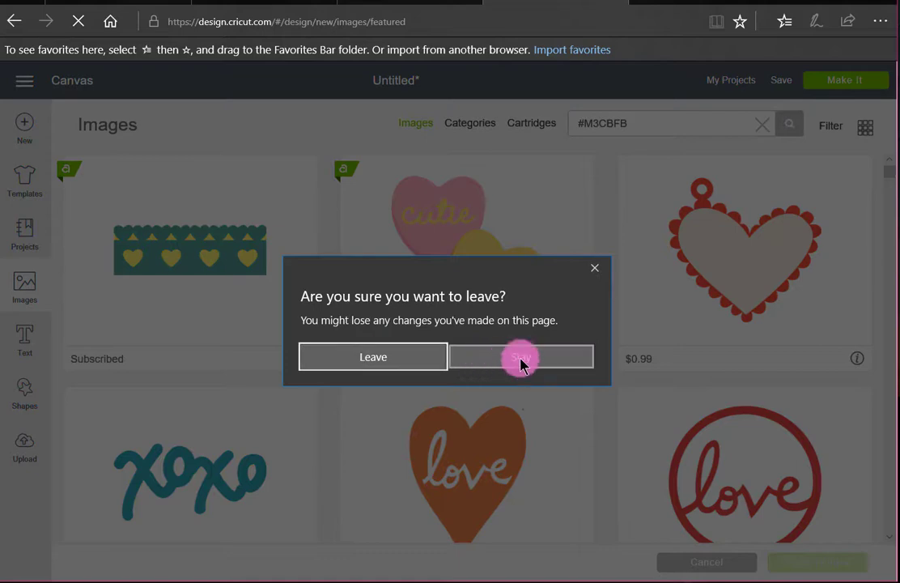
click(518, 357)
click(790, 126)
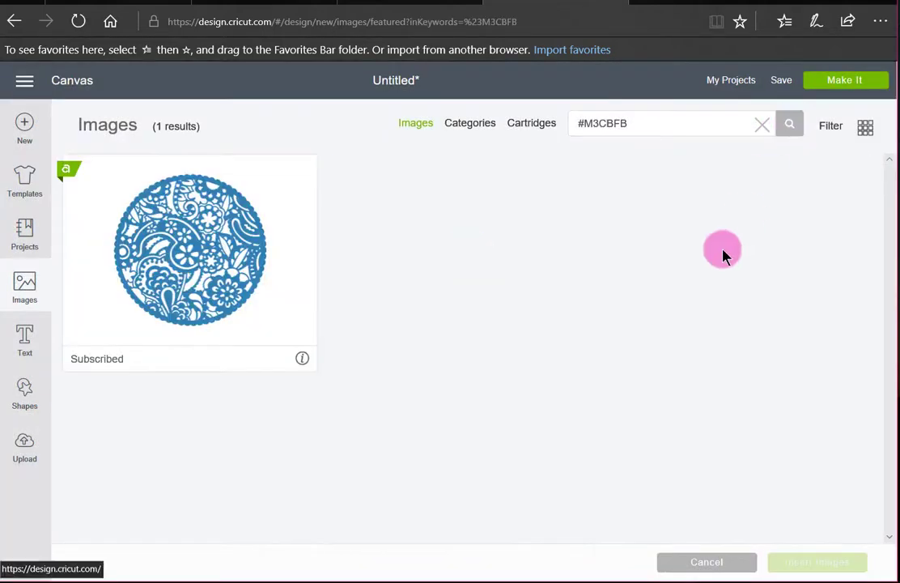
click(234, 284)
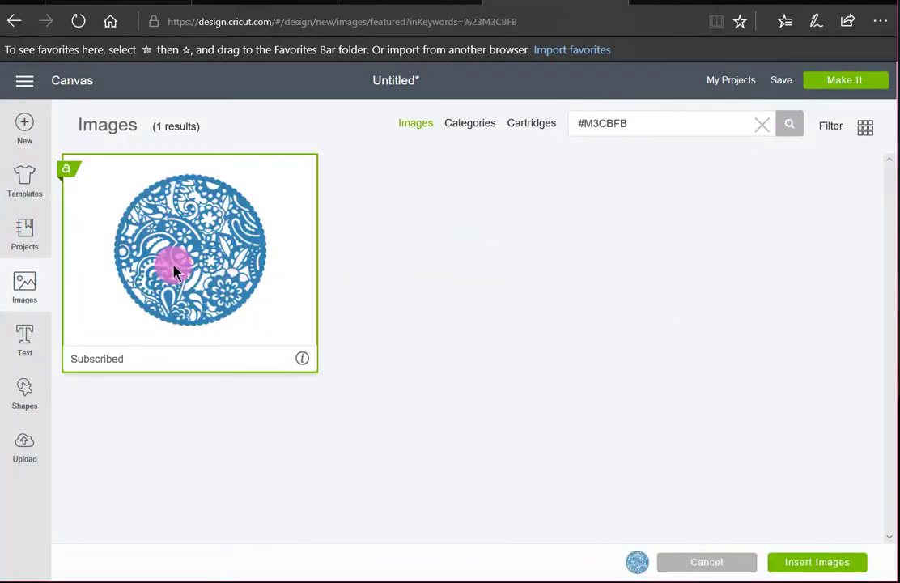
click(817, 562)
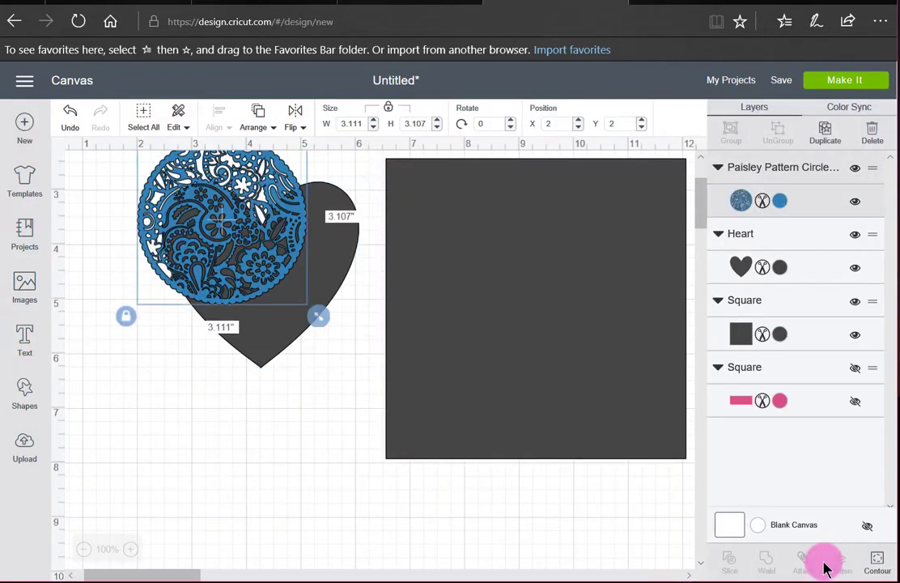
- Enlarge the paisley circle to about 5.11 in wide, position it over the heart at about X 1.25, Y 1.5, and deselect it
drag(245, 285, 234, 314)
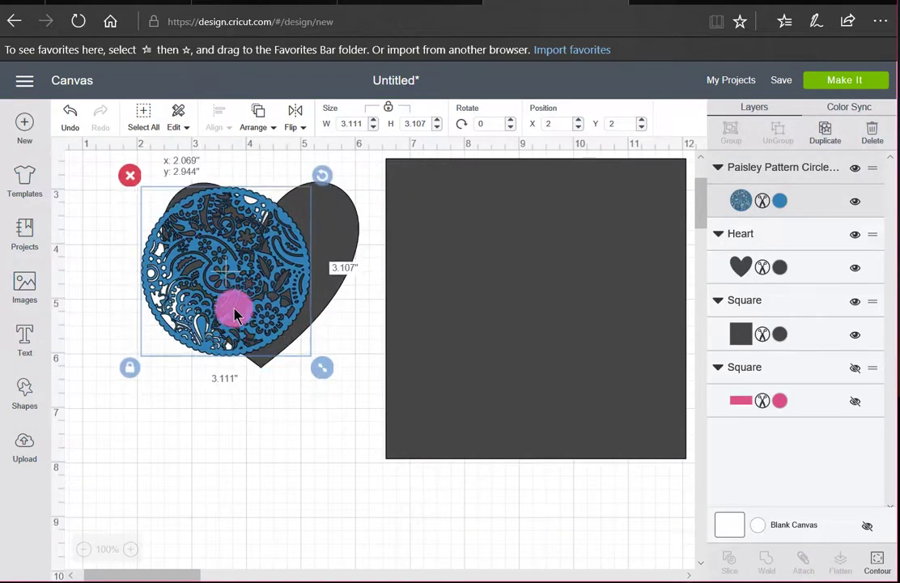
drag(320, 368, 428, 458)
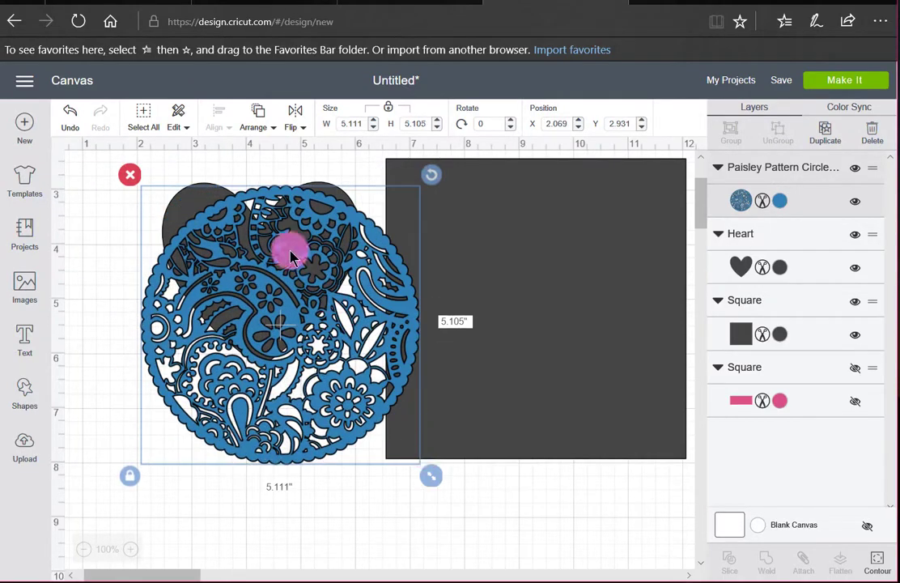
mouse_move(292, 258)
mouse_down()
mouse_move(237, 249)
mouse_move(203, 191)
mouse_move(219, 197)
mouse_up()
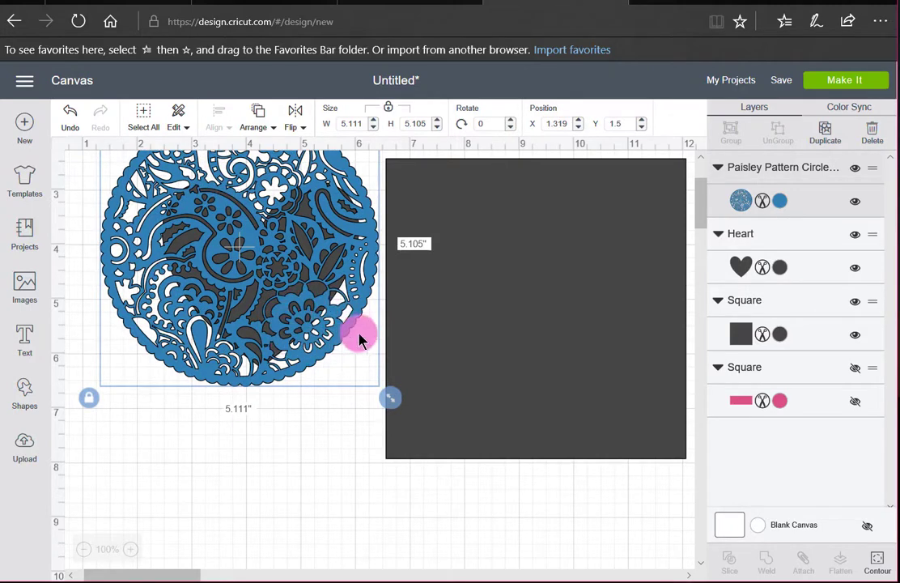
drag(289, 354, 282, 355)
scroll(339, 506, up, 1)
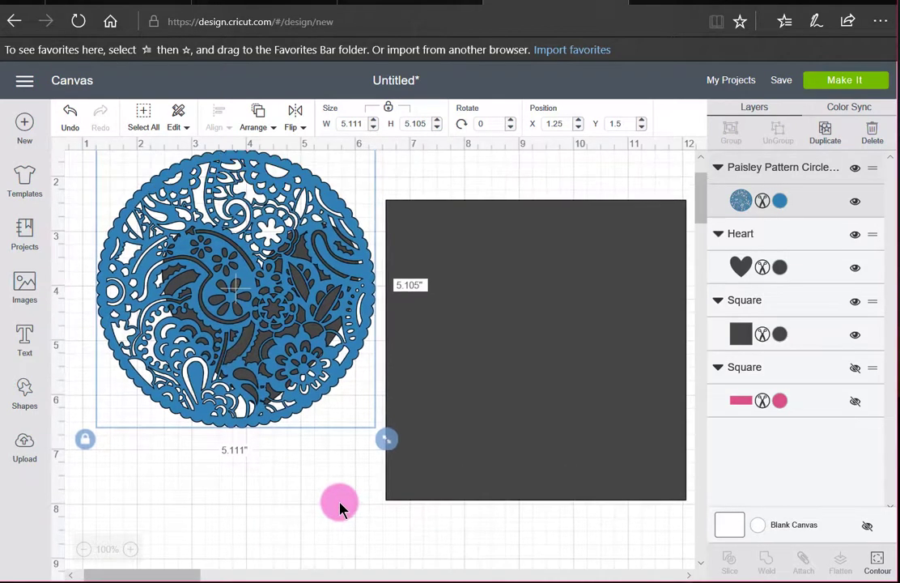
click(287, 548)
scroll(525, 450, up, 1)
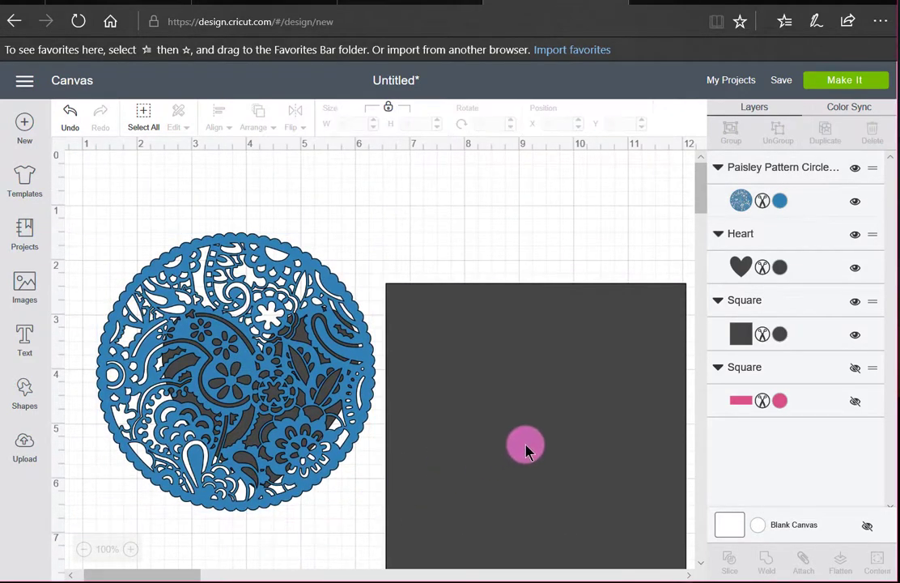
- Move the square clear to about X 8.72, Y 1.61, and slice the paisley circle with the heart
drag(525, 451, 642, 405)
click(366, 508)
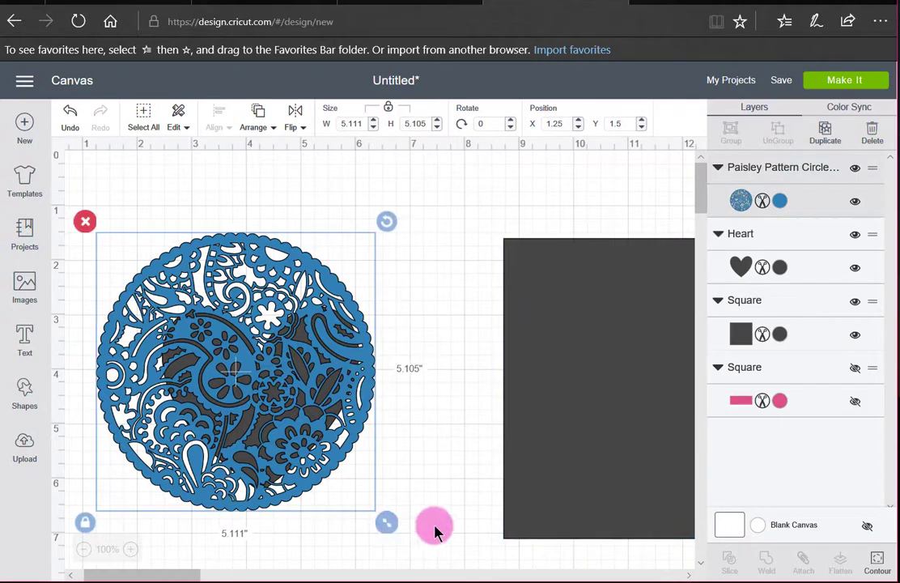
drag(435, 530, 263, 249)
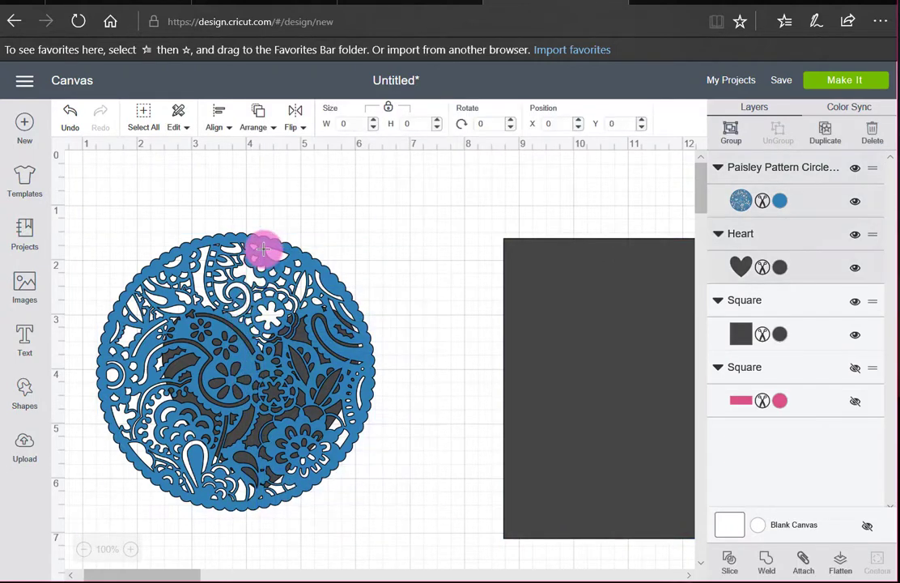
click(264, 250)
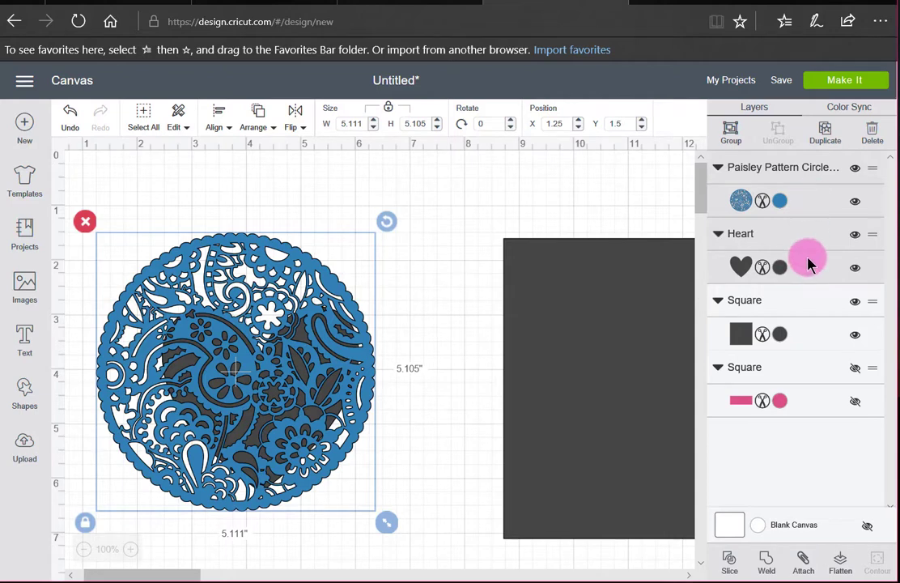
click(729, 570)
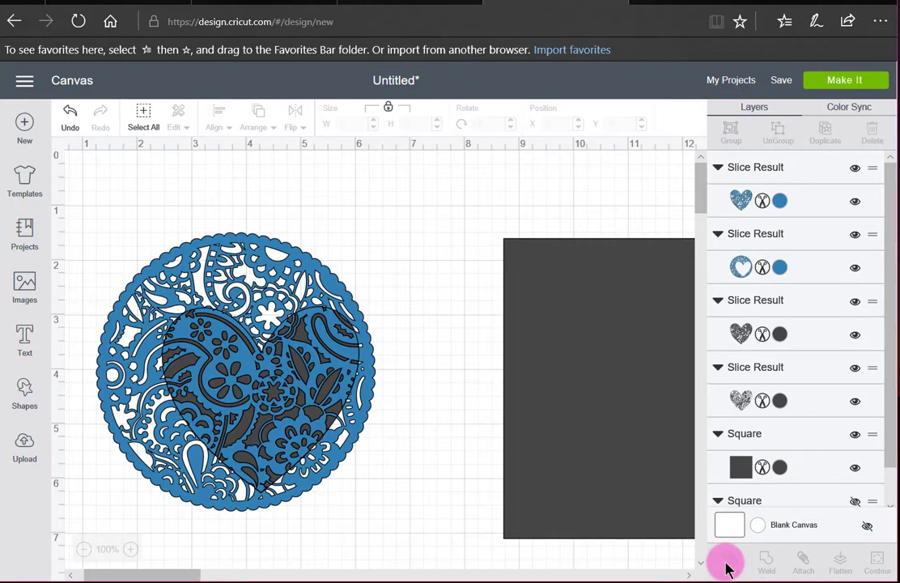
- Separate the slice results by moving the blue and one dark paisley heart aside, and delete the leftover outer circle
drag(296, 356, 466, 203)
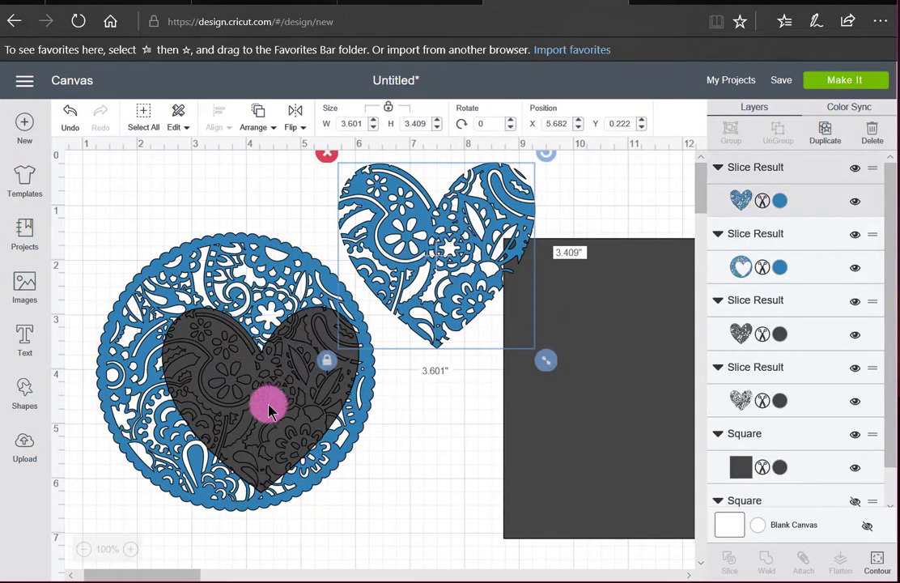
drag(438, 284, 486, 282)
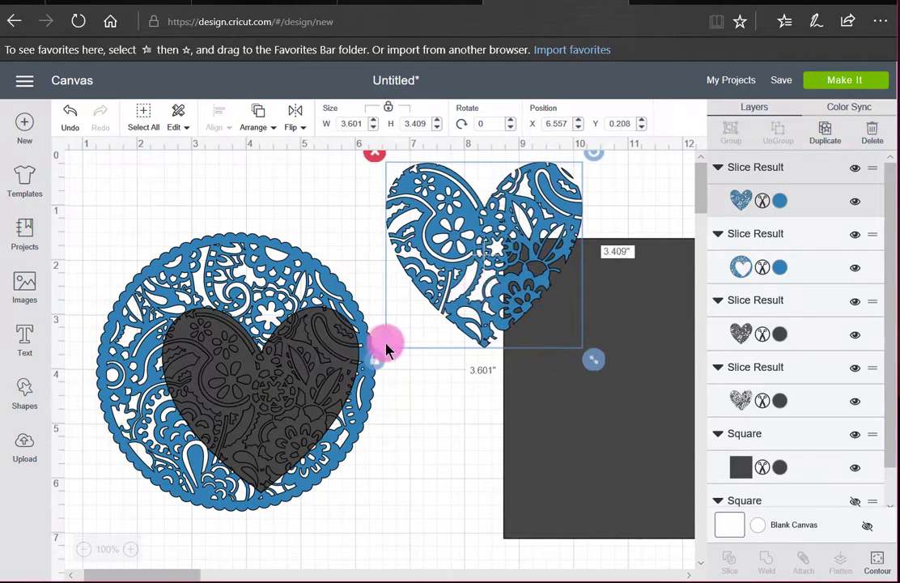
drag(306, 400, 591, 495)
click(373, 335)
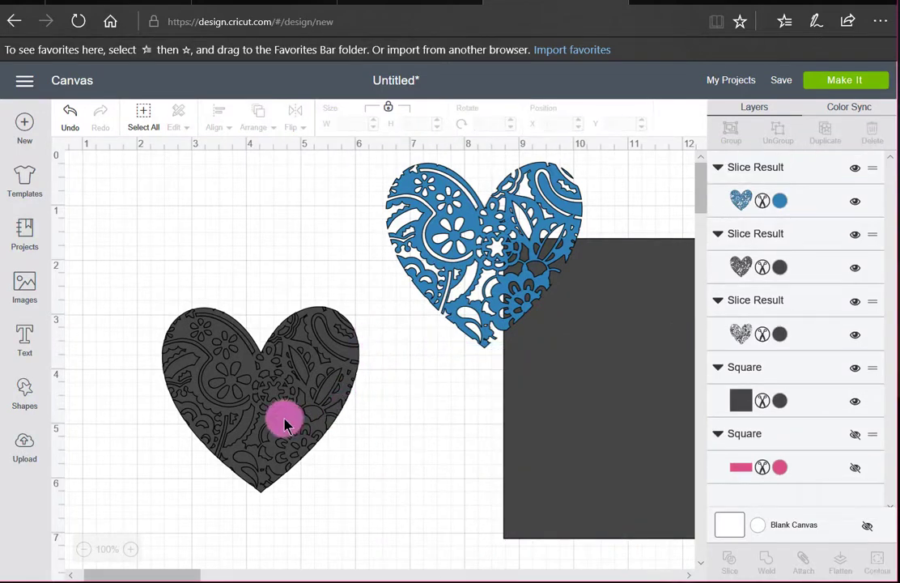
drag(285, 422, 503, 487)
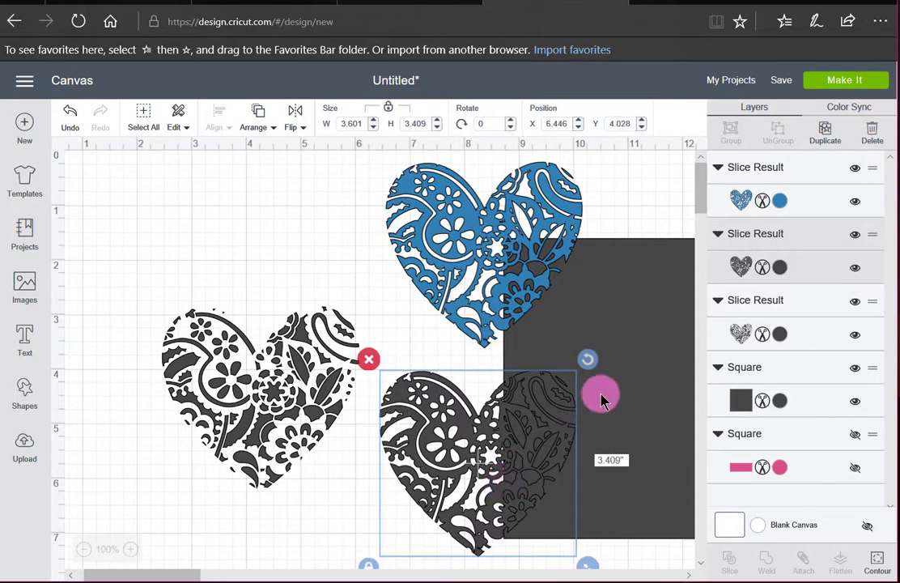
- Recolor the dark square with the project's pink and deselect it
click(652, 359)
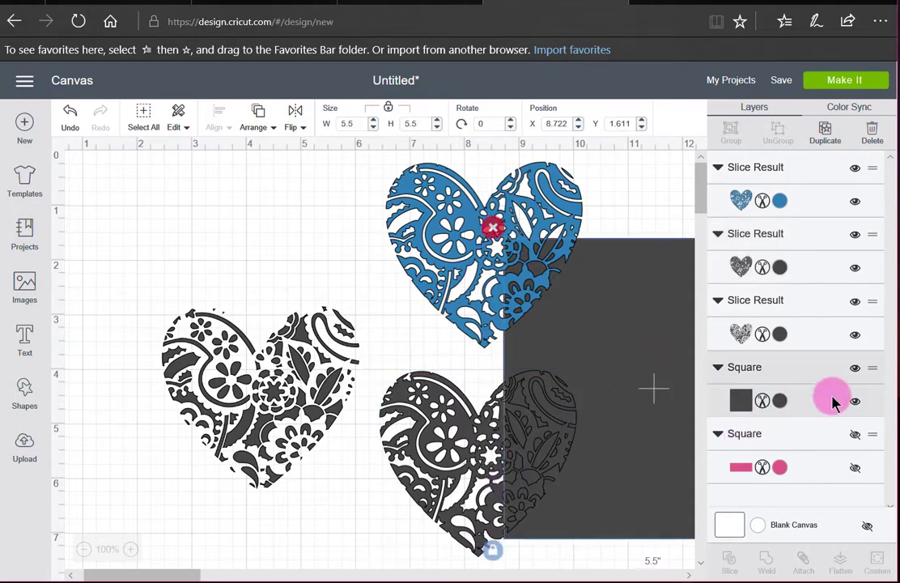
click(780, 402)
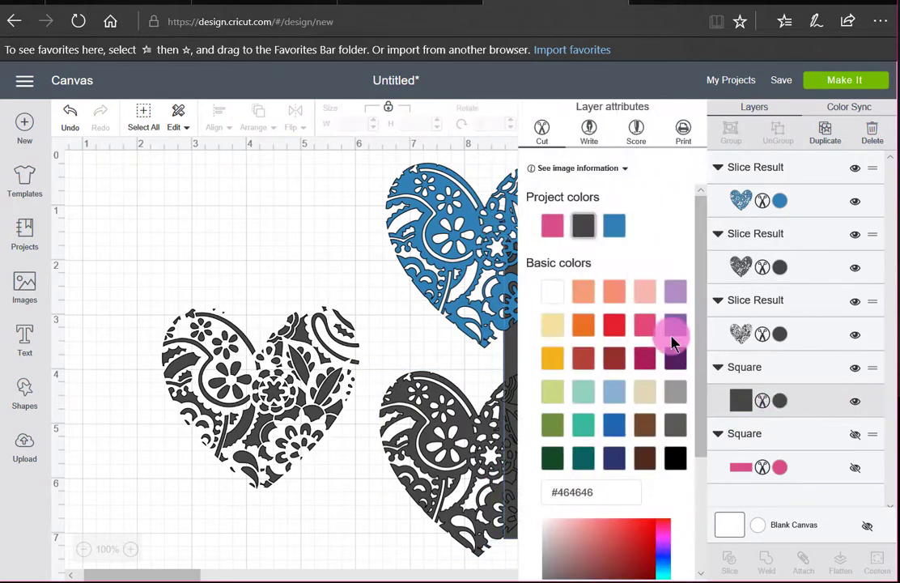
click(558, 227)
click(251, 257)
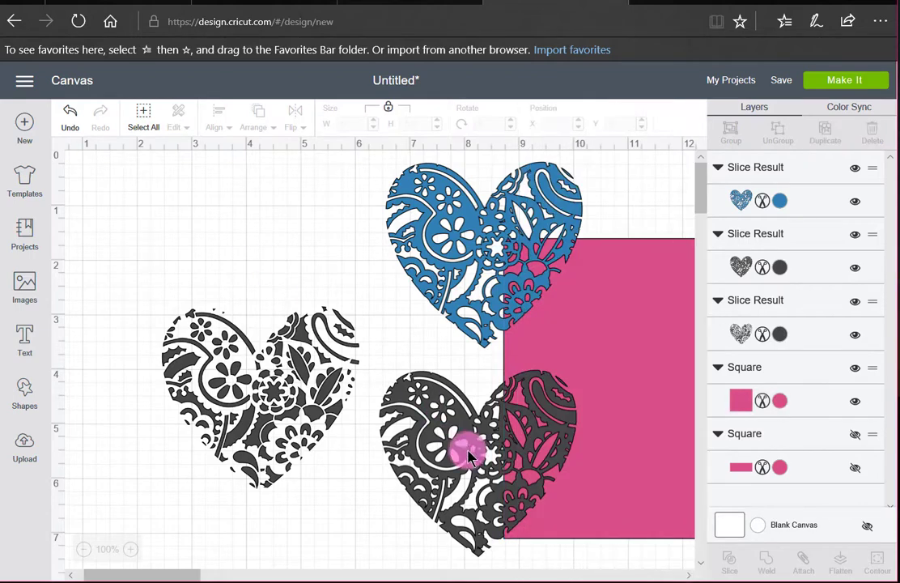
- Place the dark heart made of separate pieces on the pink square, and stack the other two hearts at about X 2.2, Y 0.2
drag(535, 401, 662, 338)
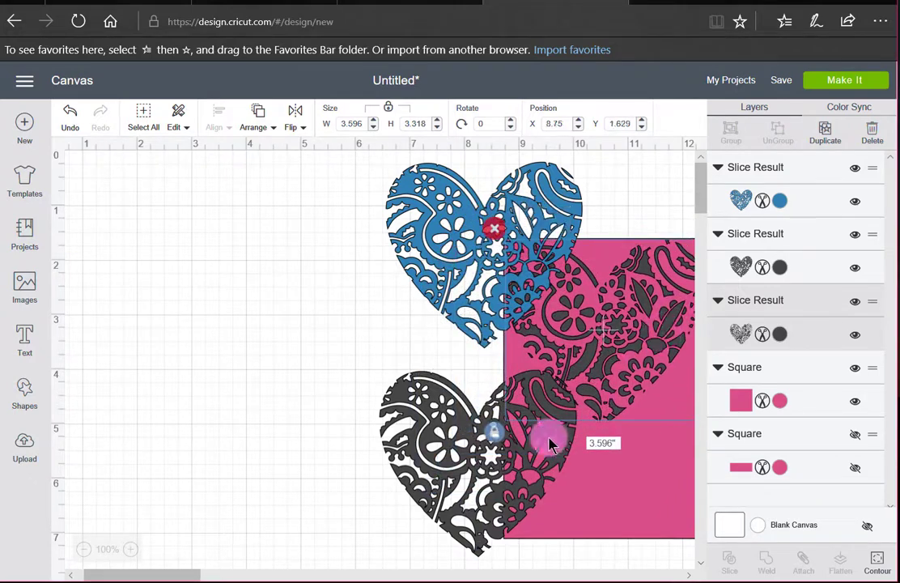
drag(482, 492, 461, 541)
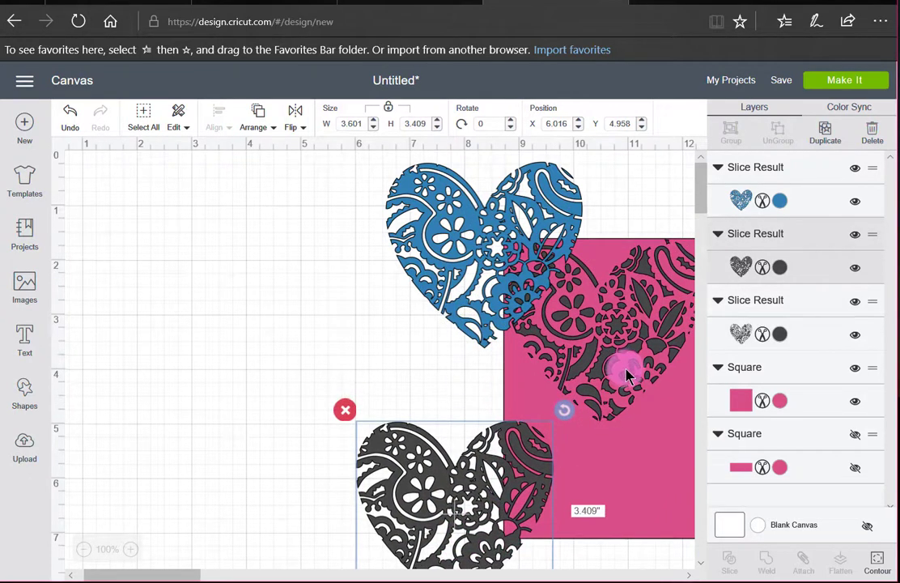
drag(627, 368, 609, 416)
drag(549, 221, 420, 306)
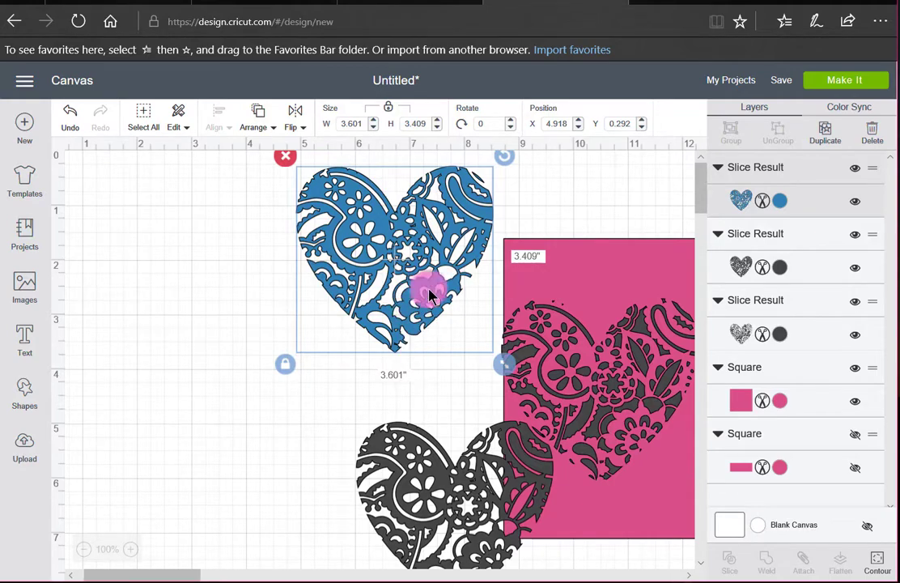
drag(357, 237, 231, 235)
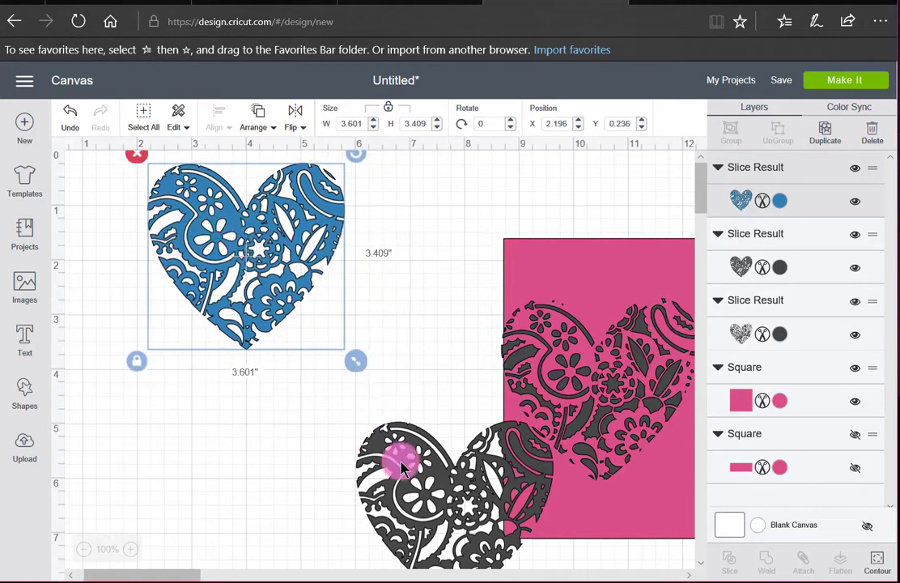
drag(397, 449, 193, 205)
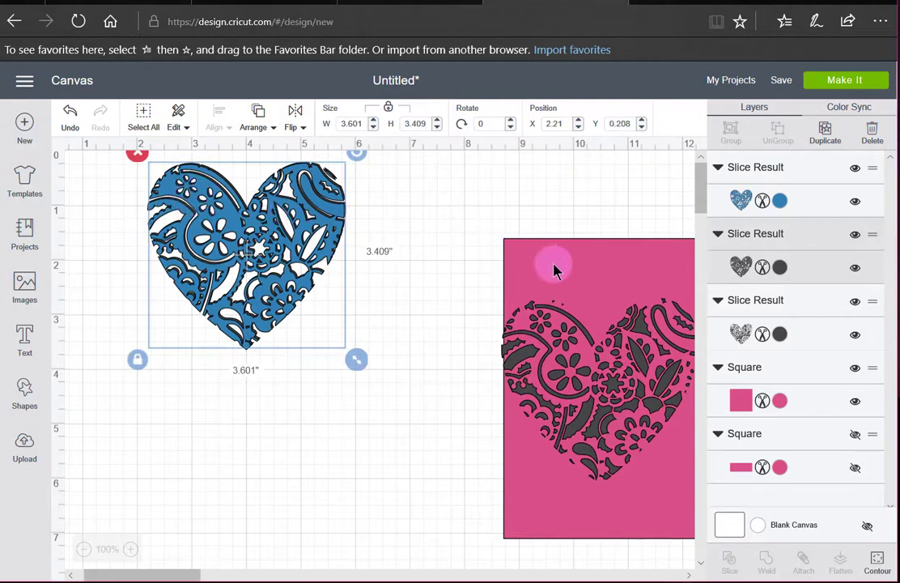
- Move the pink square to about X 5.65, Y 1.46 with the pieced heart centred on it, and shift the stacked hearts farther away
drag(554, 271, 378, 259)
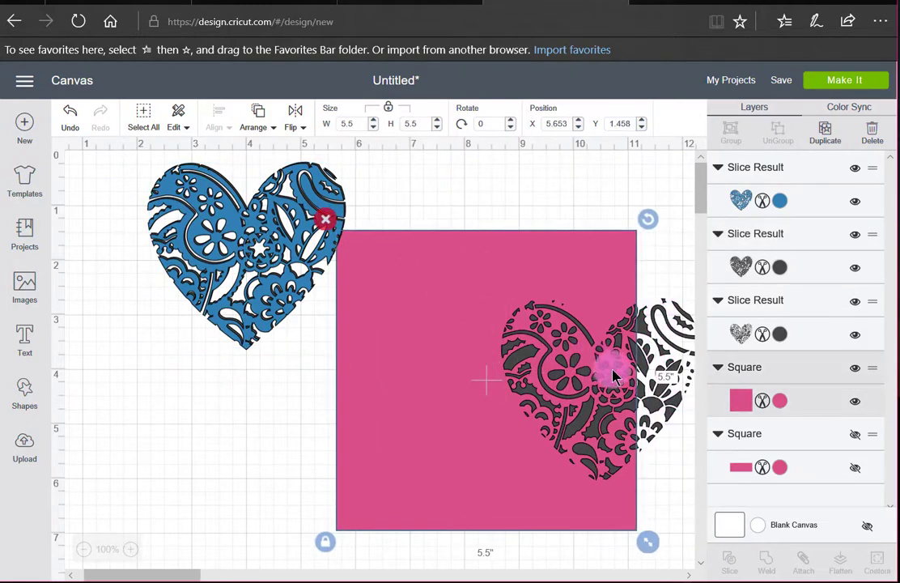
drag(617, 388, 504, 348)
drag(241, 241, 258, 209)
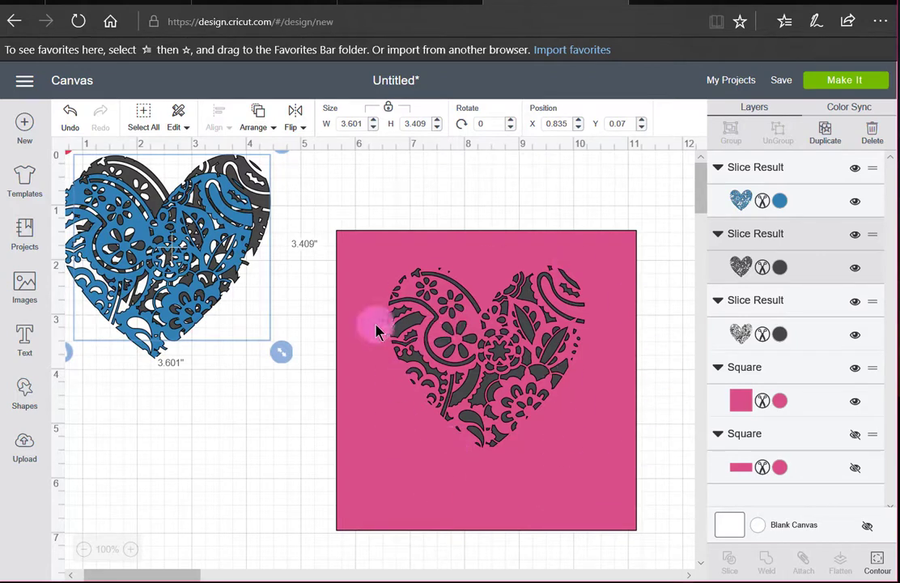
- Move the square out from under the pieced heart, hide it, and show the 11 by 4.25 in card base
drag(340, 457, 75, 492)
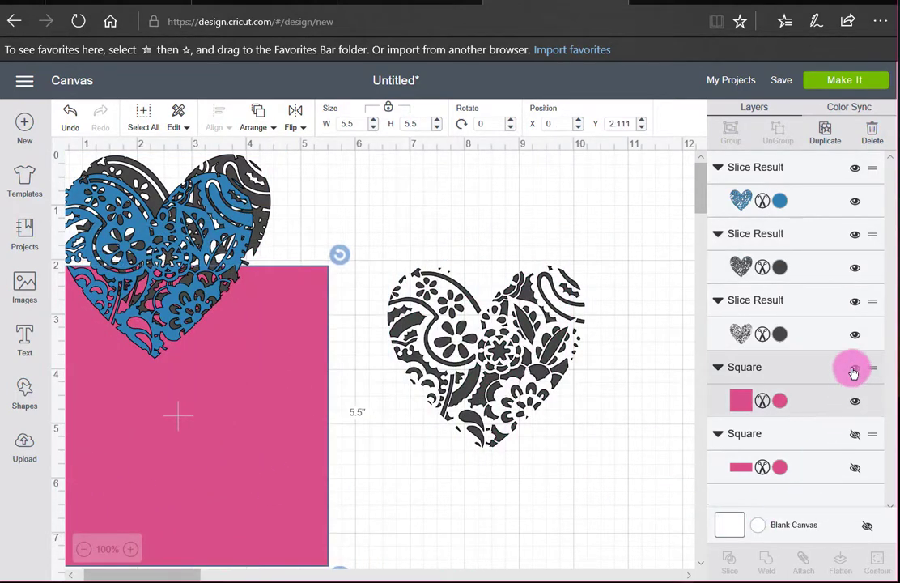
click(854, 369)
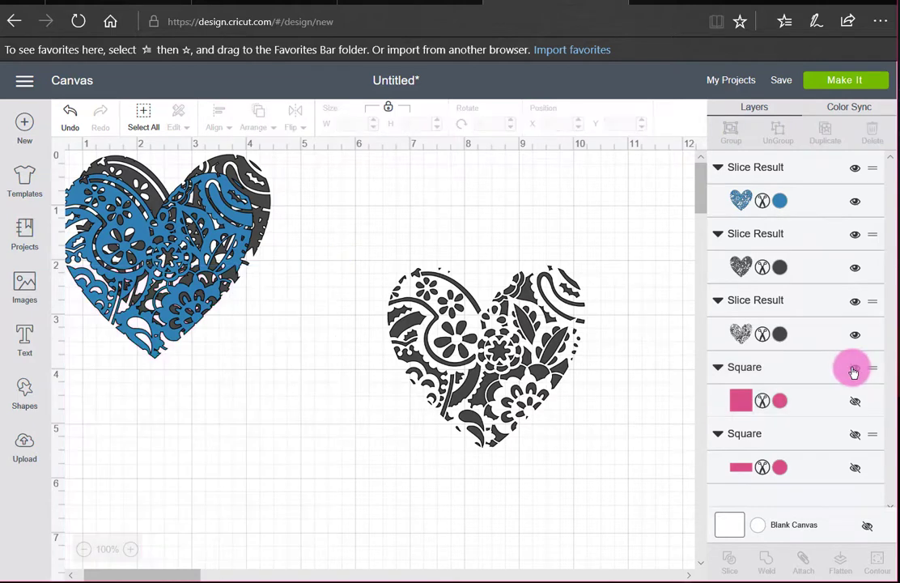
click(857, 469)
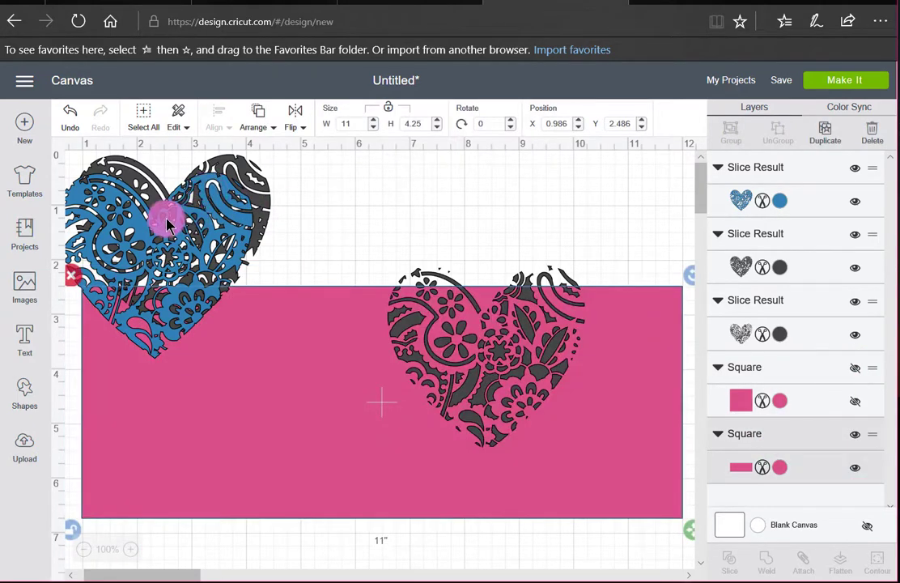
- Delete the stacked blue and dark hearts, keeping only the heart made of separate pieces
drag(167, 225, 269, 276)
click(119, 179)
click(215, 253)
click(127, 171)
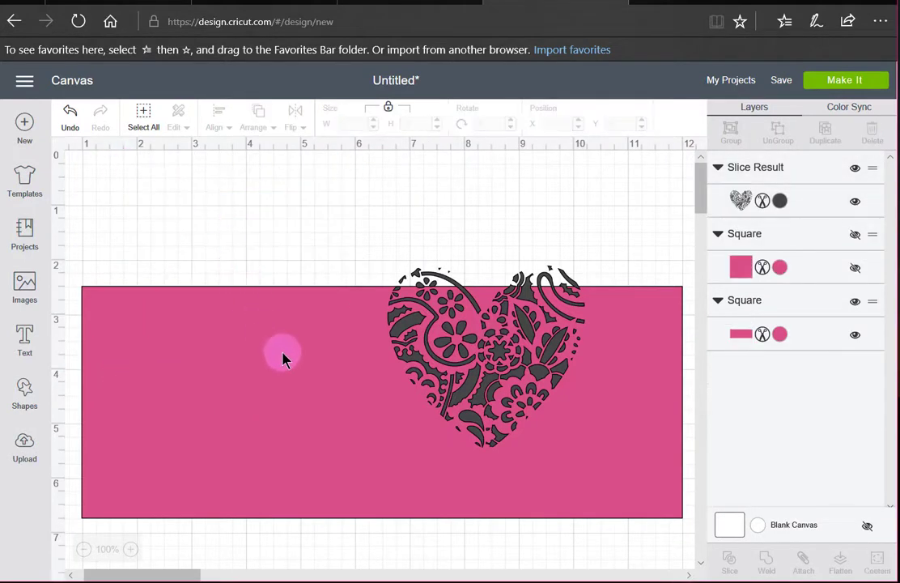
- Shrink the heart to about 3.07 by 2.83 in and place it on the card base at about X 7.28, Y 2.25
drag(284, 357, 251, 281)
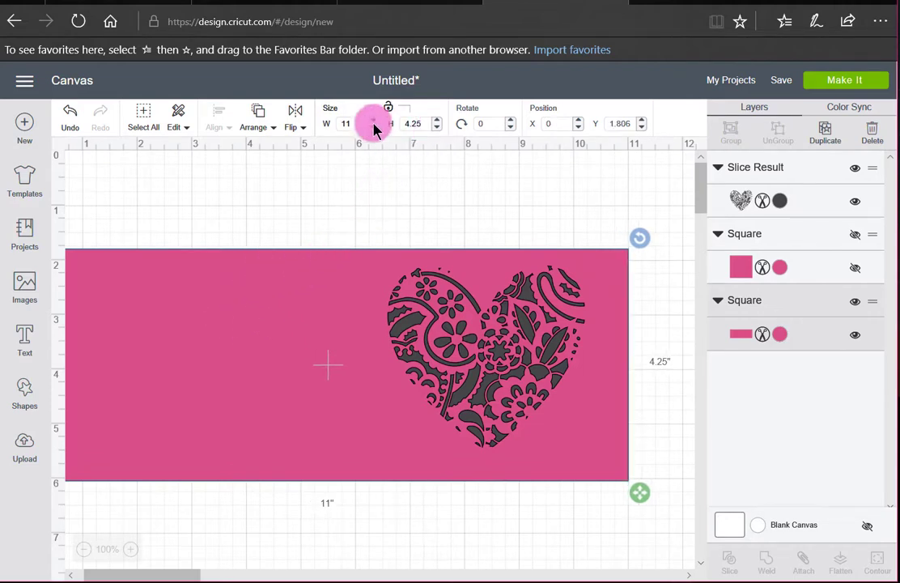
click(500, 404)
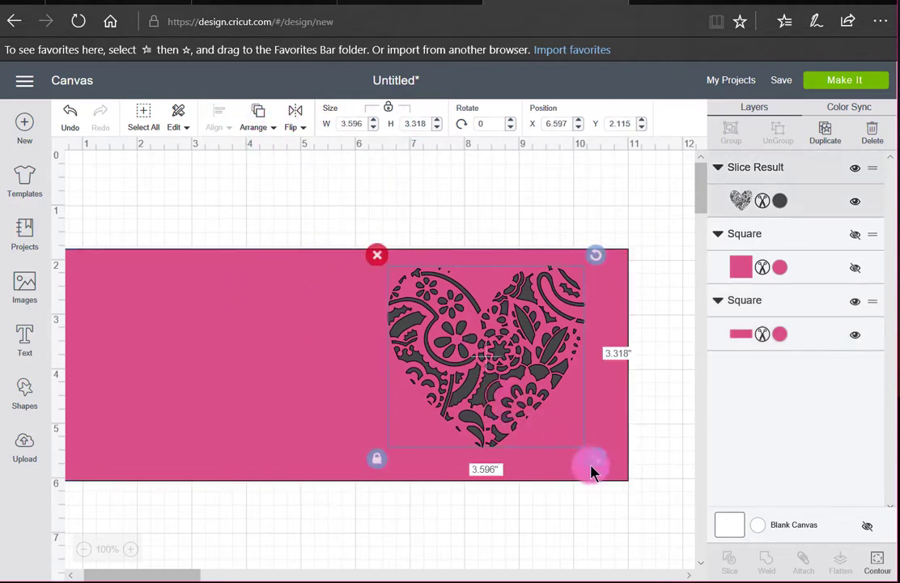
drag(597, 469, 558, 429)
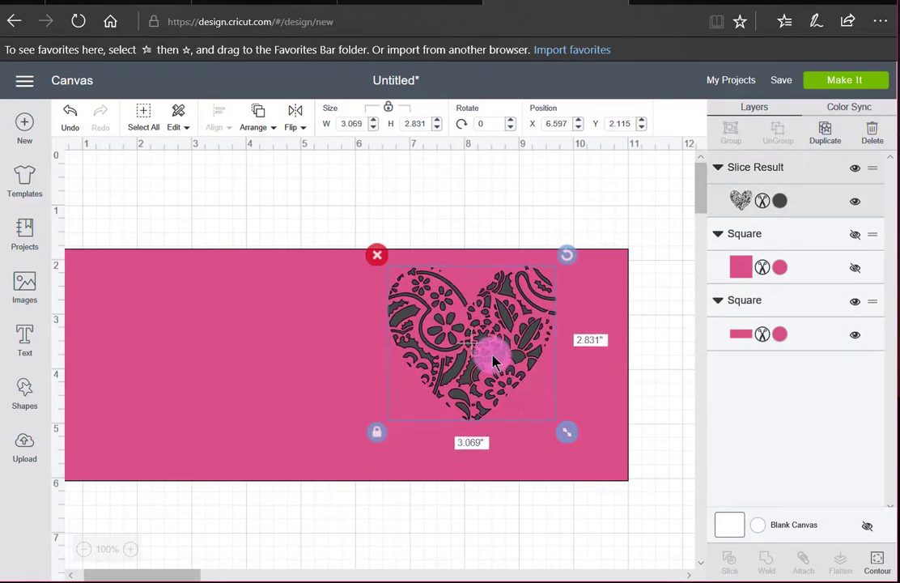
drag(490, 355, 532, 369)
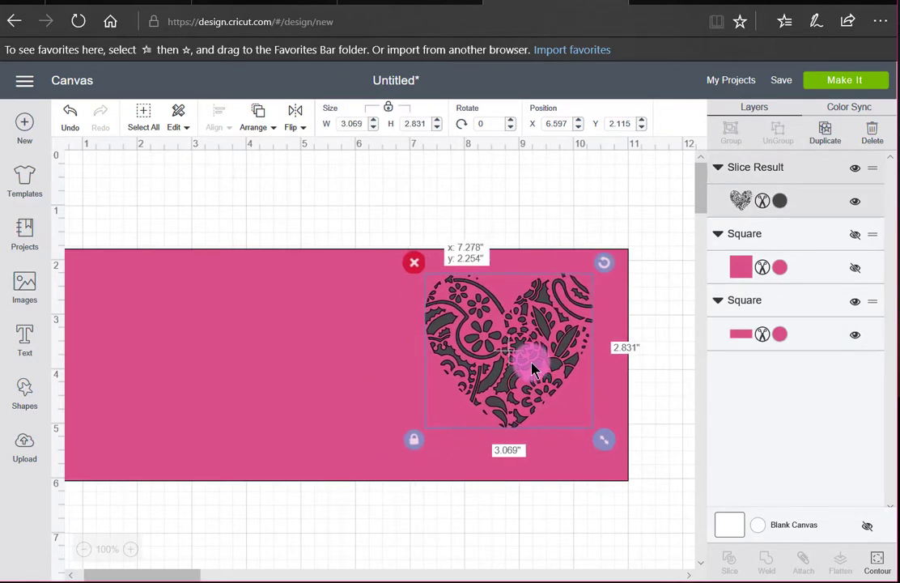
- Move the card base to the canvas origin at about X 0.03, Y 0
drag(269, 290, 293, 208)
drag(145, 572, 139, 572)
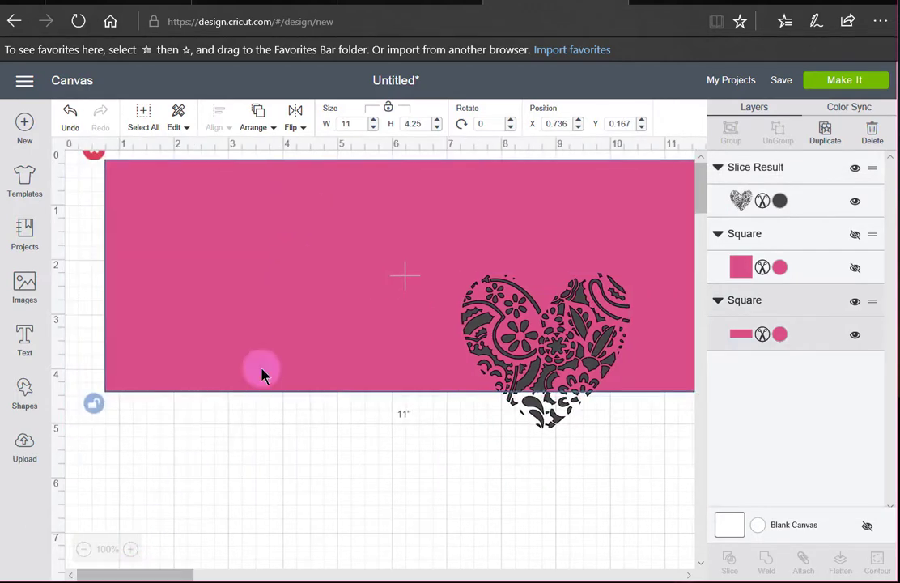
drag(346, 230, 310, 219)
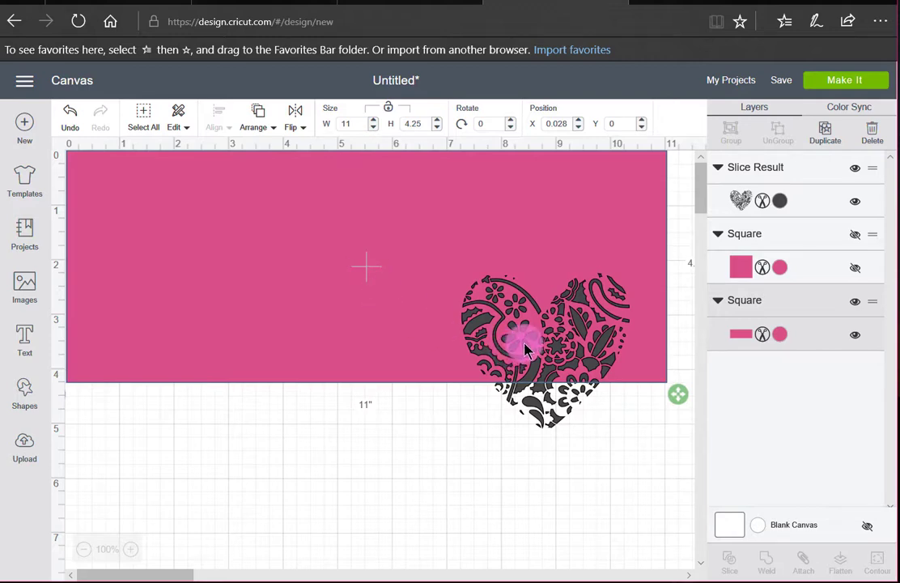
- Position the heart on the card's front half at about X 7.1, Y 0.5, and slice it with the card base
drag(526, 345, 521, 242)
click(405, 263)
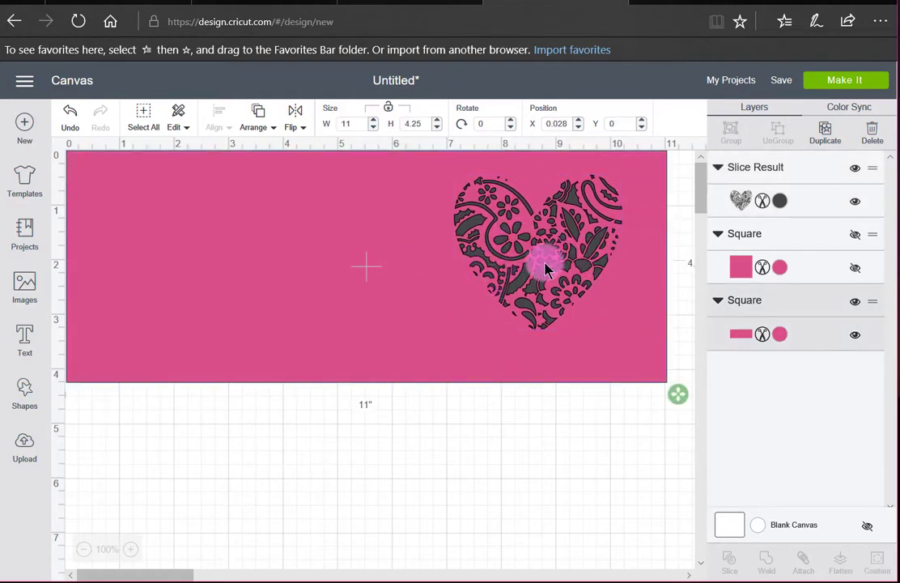
click(522, 278)
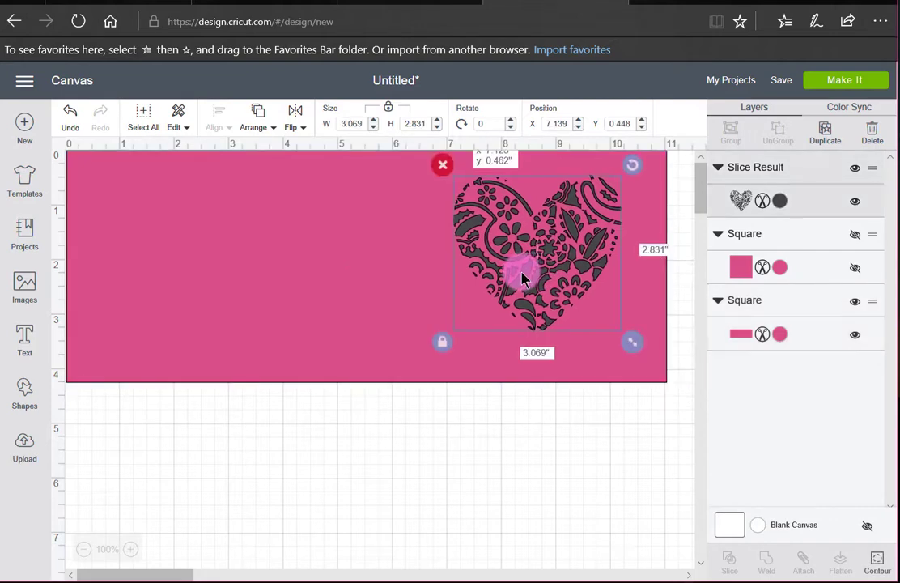
drag(653, 434, 477, 239)
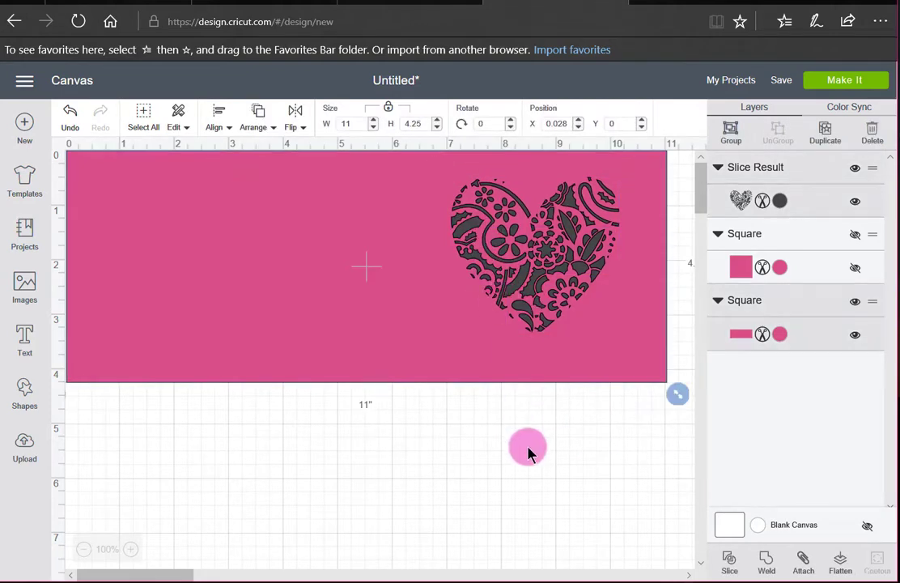
click(730, 565)
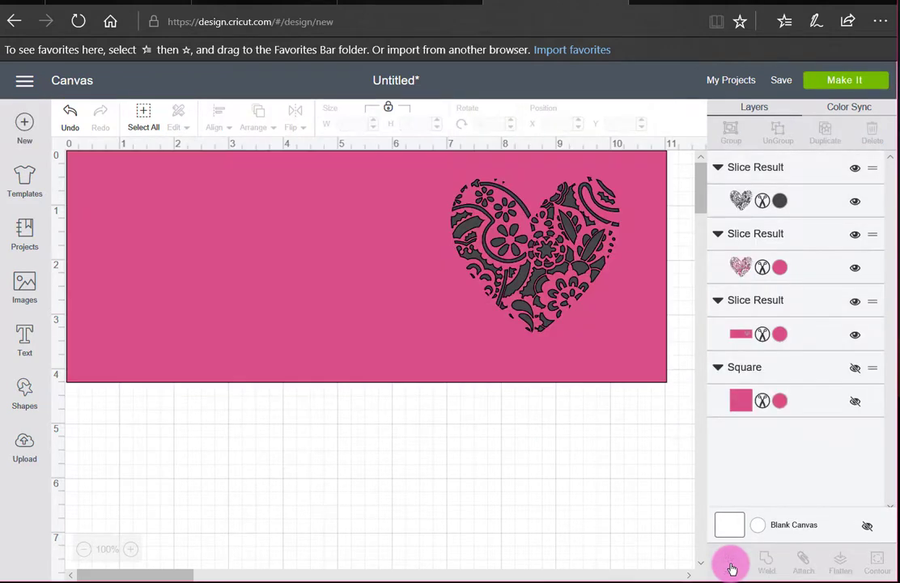
- Delete the dark and pink heart pieces left over from the slice, and select the cut card base
drag(539, 275, 490, 568)
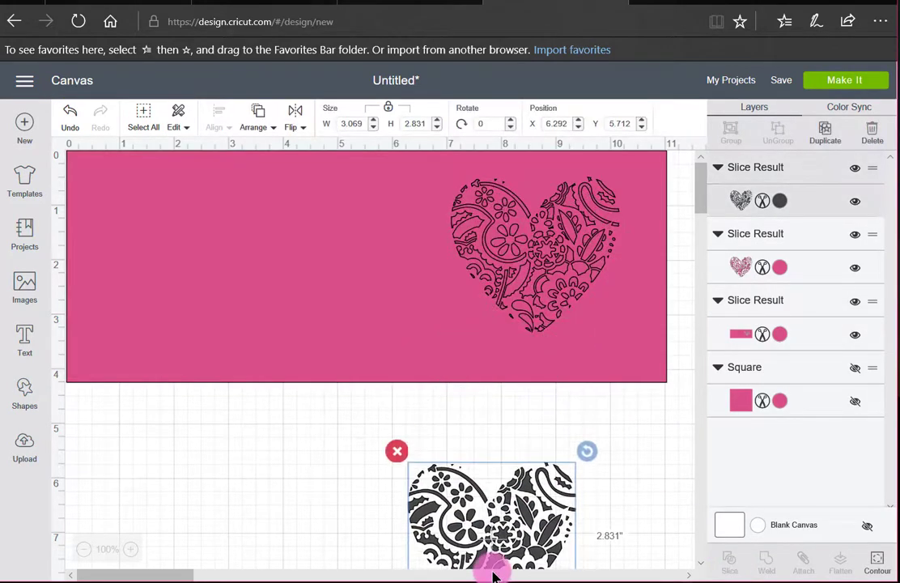
click(398, 450)
drag(521, 293, 427, 564)
click(340, 467)
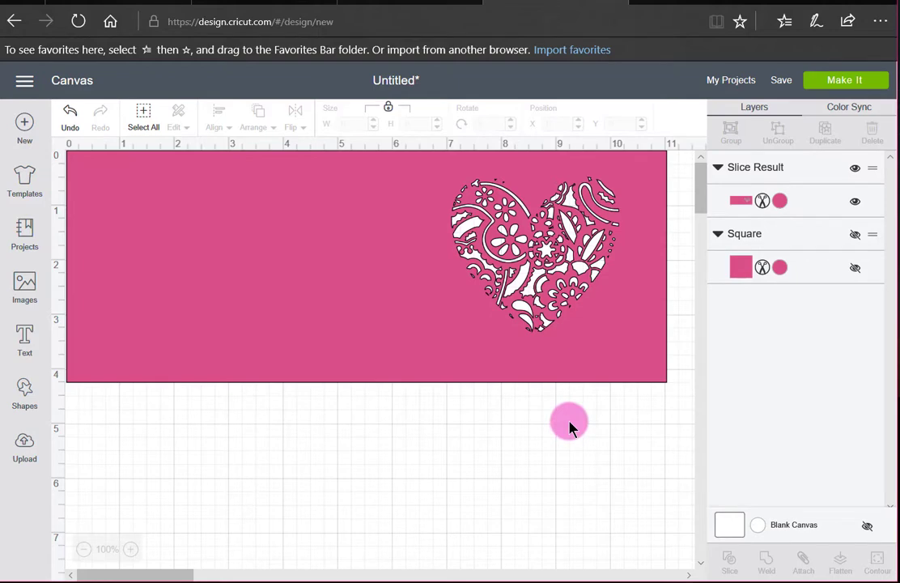
click(568, 353)
click(473, 214)
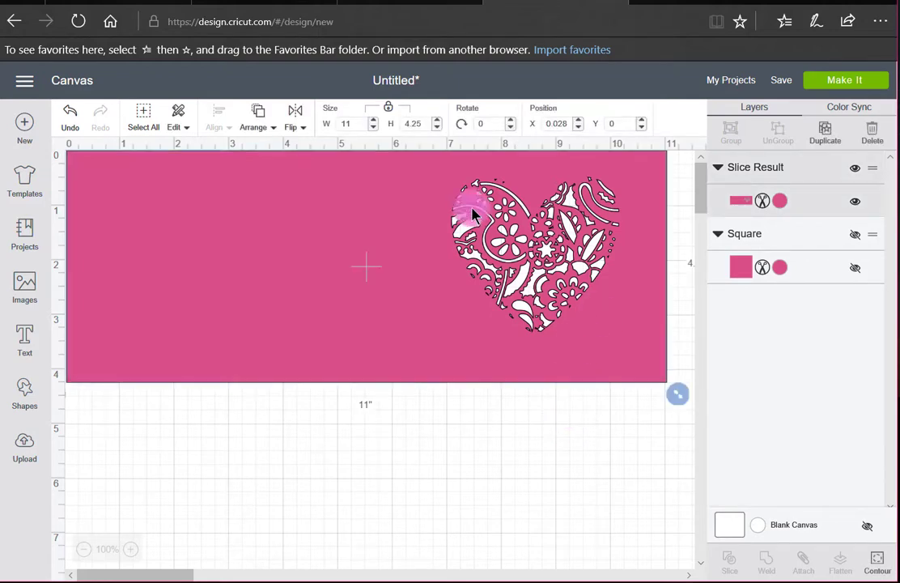
- Edit the contours of the card base and hide the tiny cutout at the paisley heart's left edge
click(875, 564)
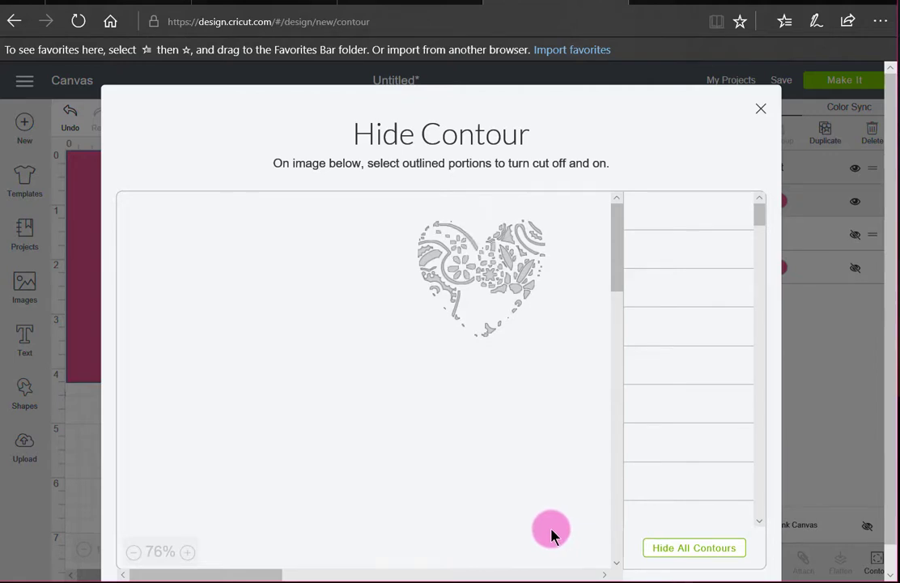
click(189, 555)
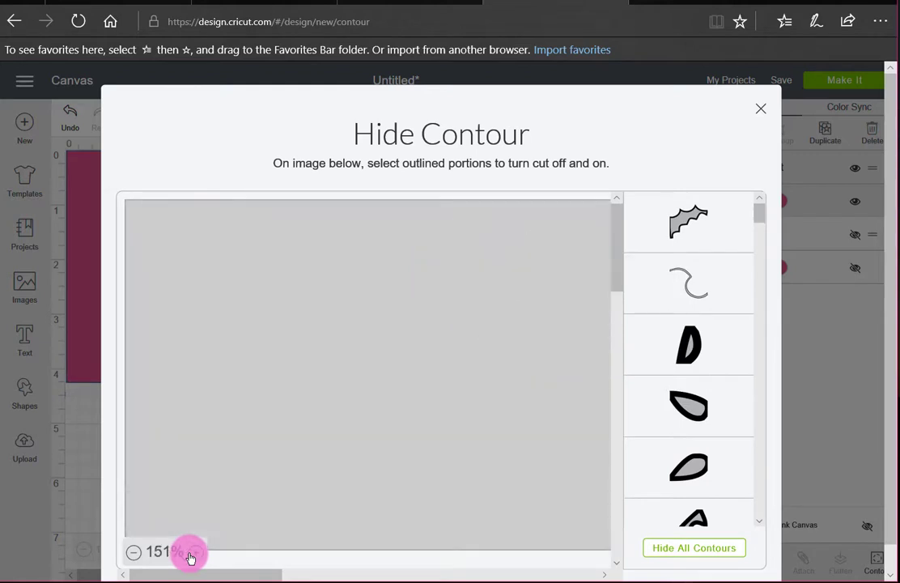
click(188, 555)
drag(210, 574, 432, 577)
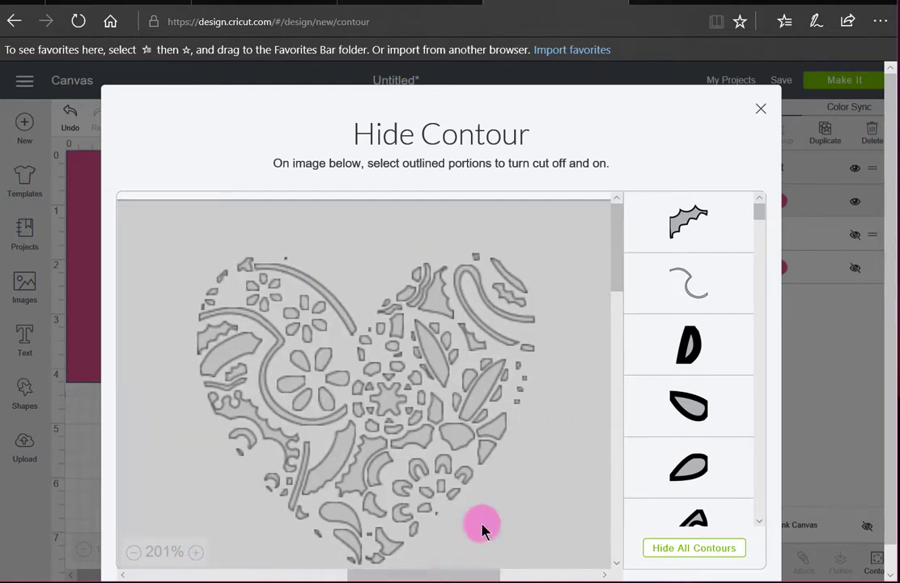
scroll(564, 442, down, 1)
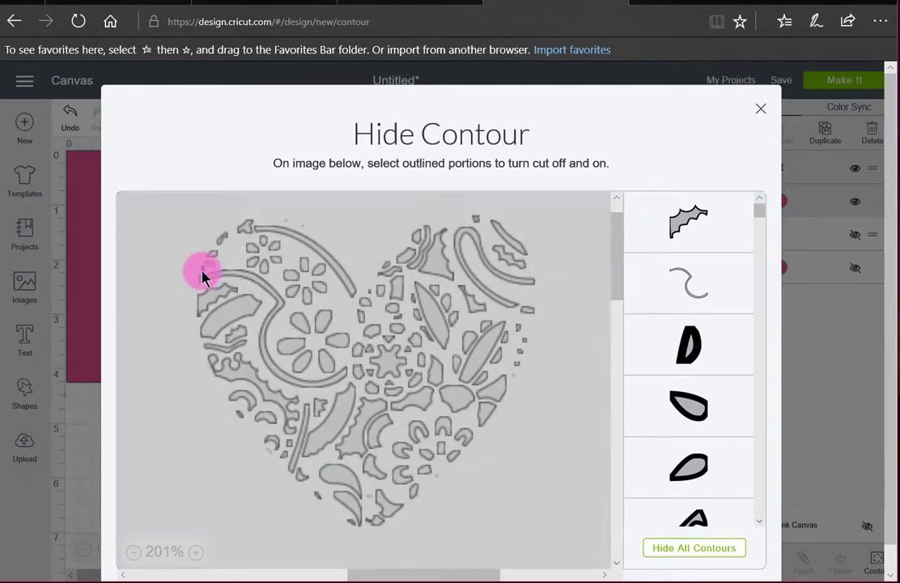
click(203, 277)
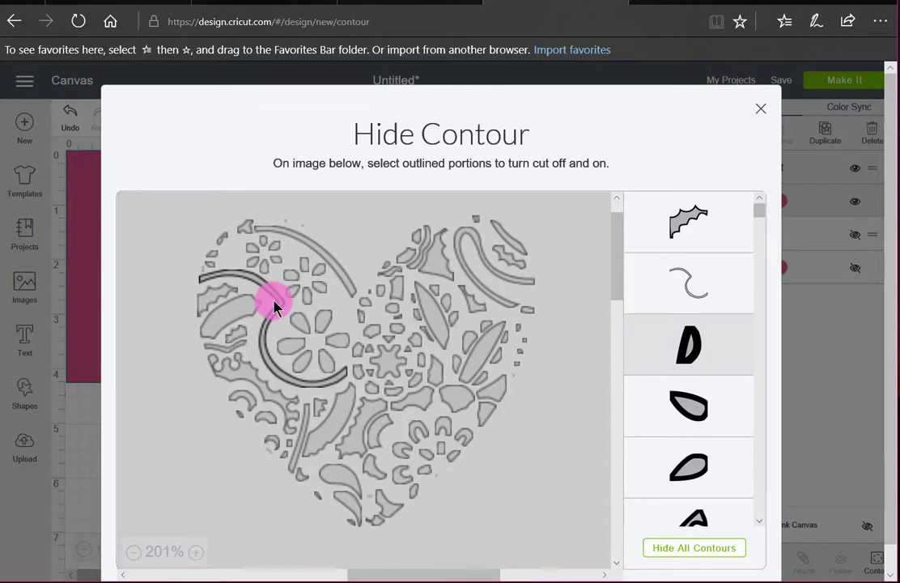
- Turn the heart's long curved swirl cutout off and back on, and close the contour editor
click(273, 306)
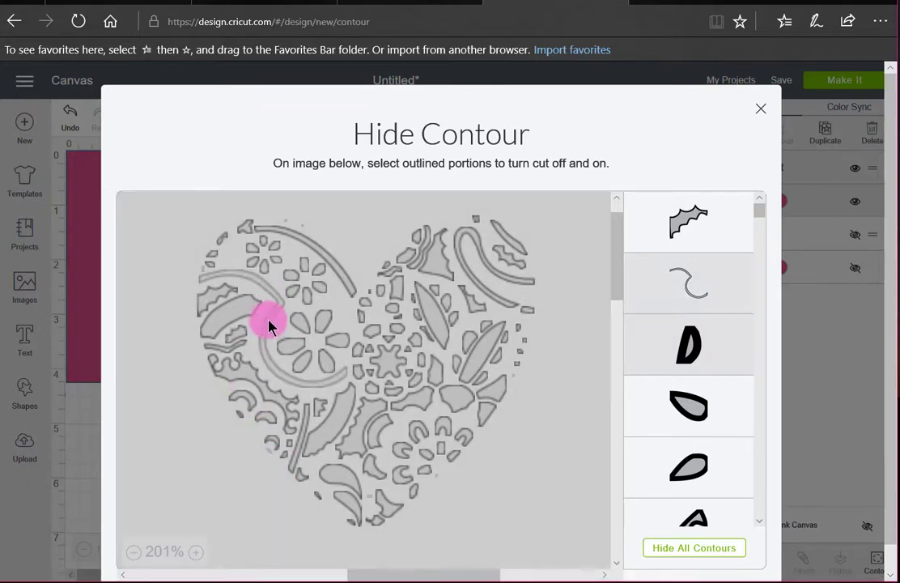
click(269, 325)
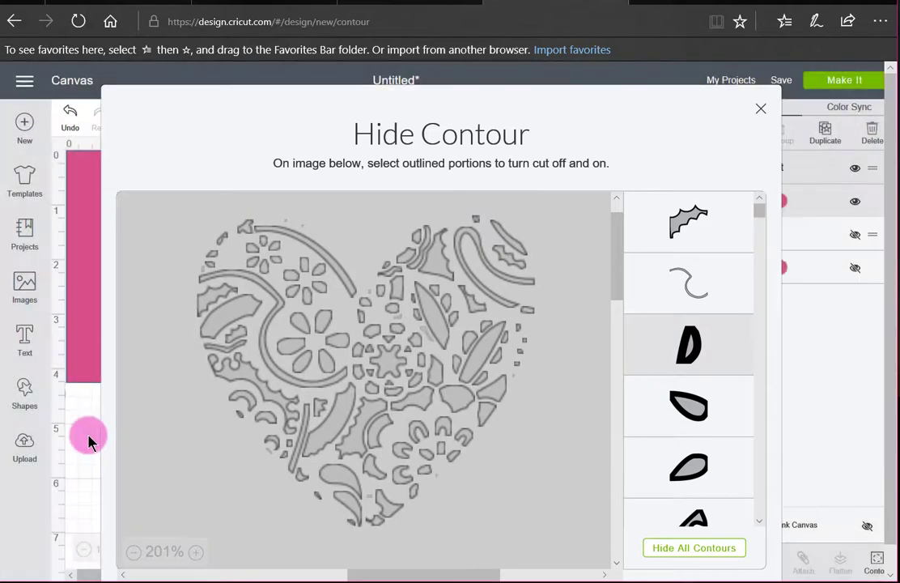
click(88, 437)
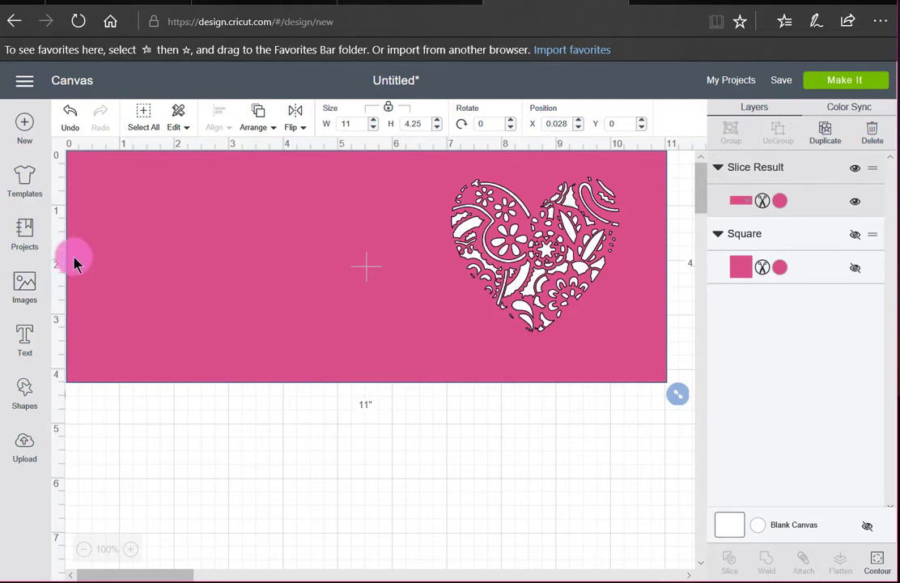
- Insert a square overlapping the card's lower edge and shrink it proportionally to about 2.36 in per side
click(22, 392)
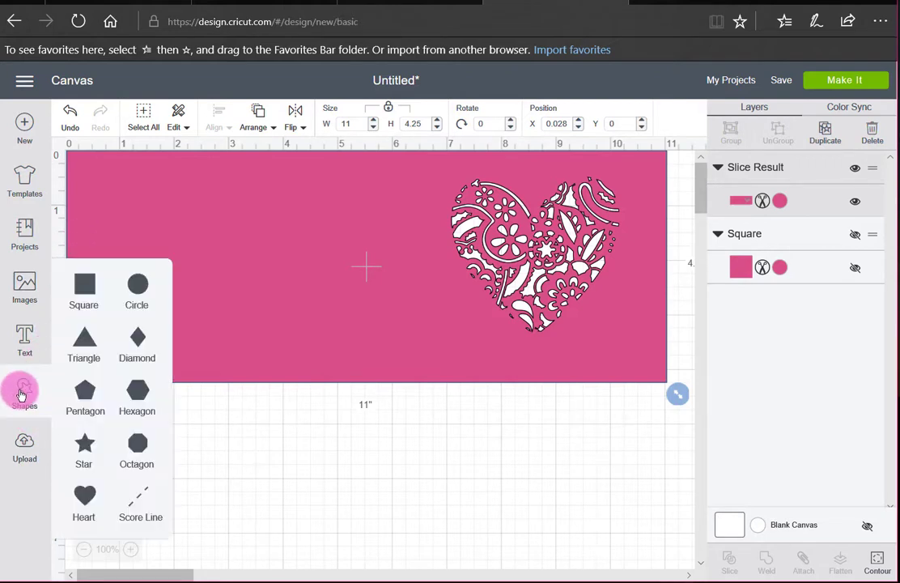
click(85, 290)
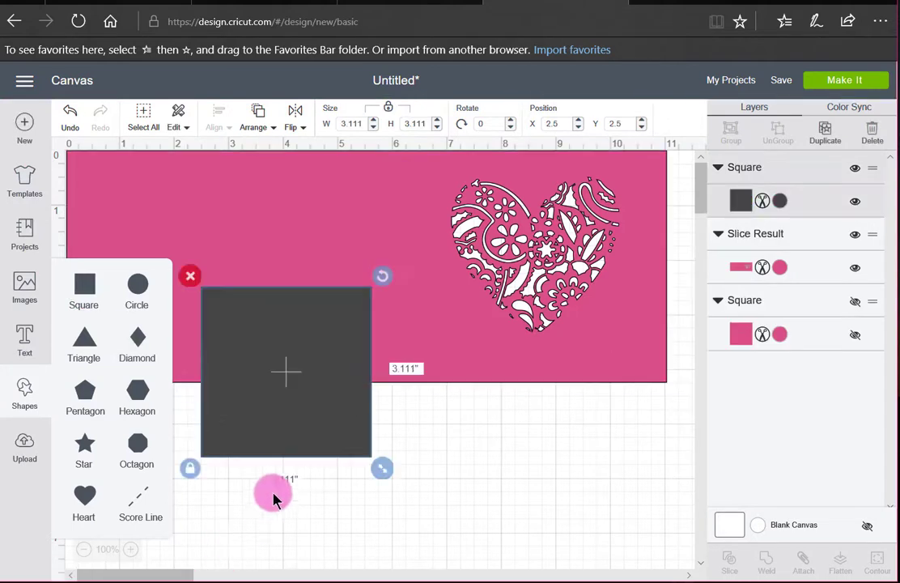
drag(297, 414, 312, 460)
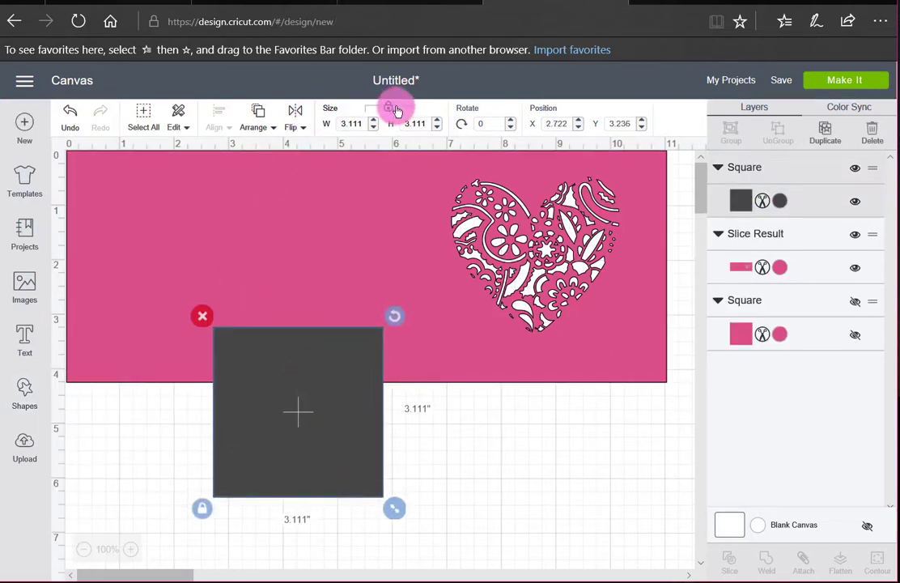
click(357, 235)
click(279, 414)
drag(390, 511, 353, 465)
- Unlock the square's proportions, reshape it into a bar about 2.82 by 0.67 in, and place it beneath the heart at X 7.25, Y 3.375
click(391, 109)
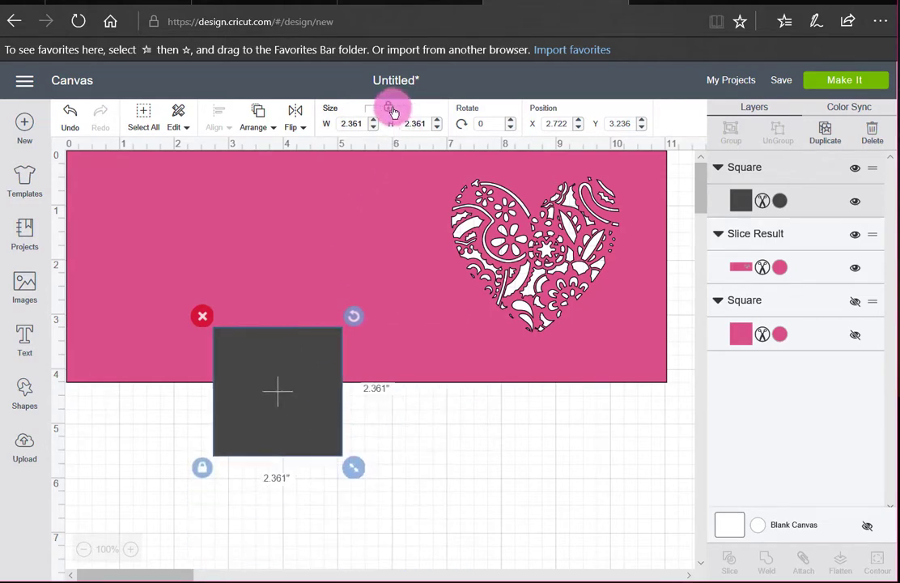
click(341, 464)
drag(350, 473, 399, 384)
drag(354, 358, 587, 366)
drag(636, 388, 564, 362)
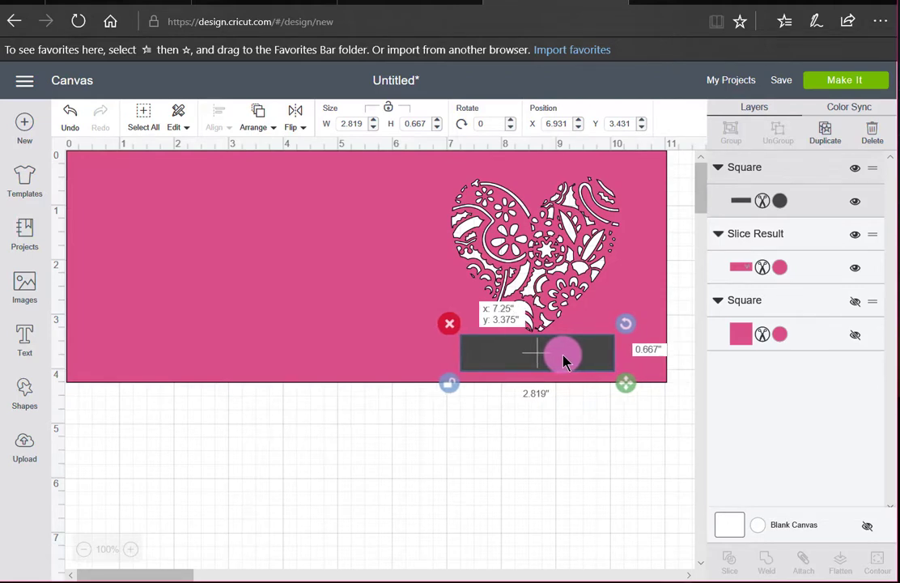
drag(564, 361, 564, 362)
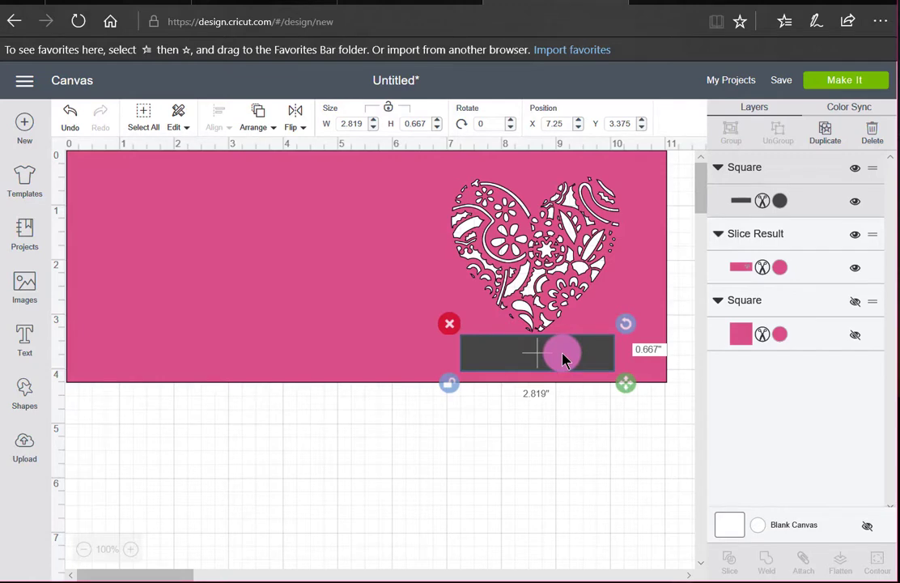
- Recolor the dark bar with the project's pink and move it below the card to about X 6.15, Y 4.9
click(780, 200)
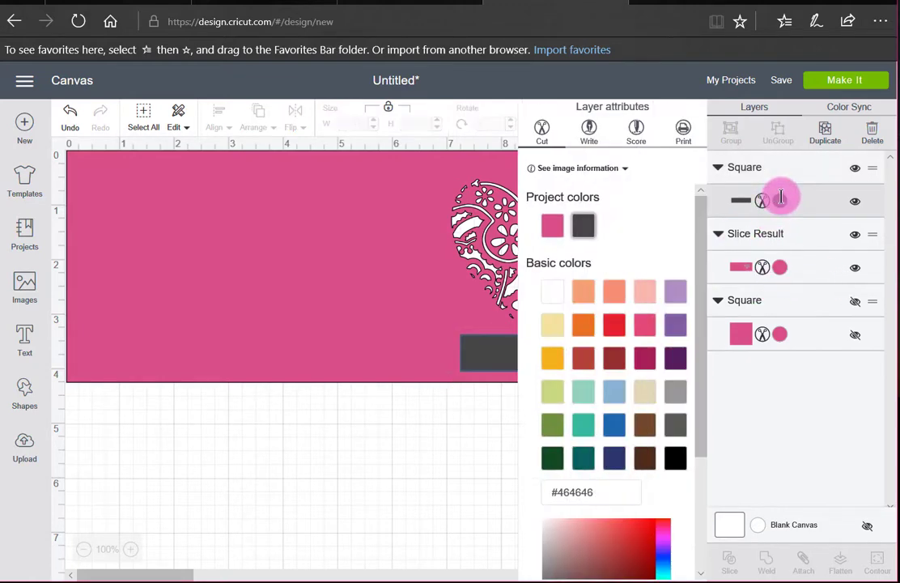
click(552, 226)
click(392, 520)
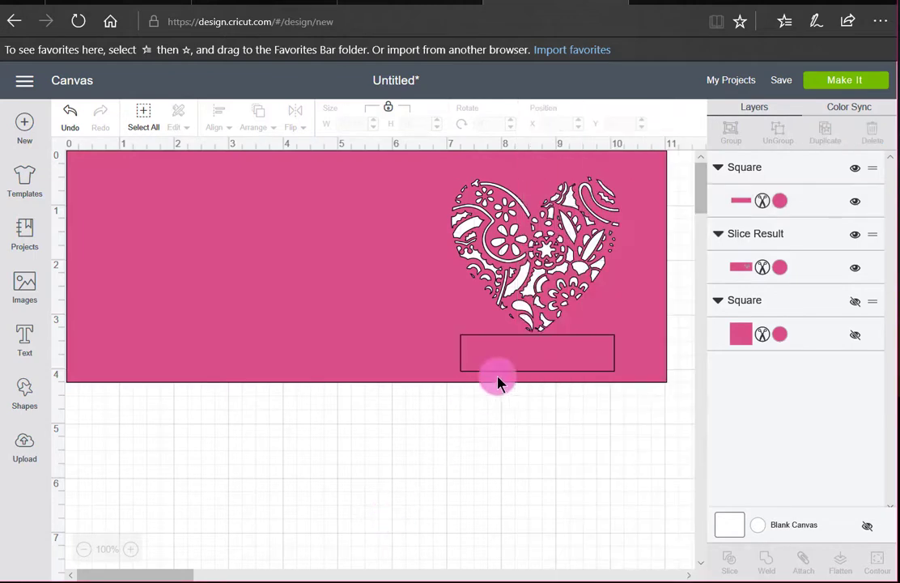
drag(522, 369, 473, 449)
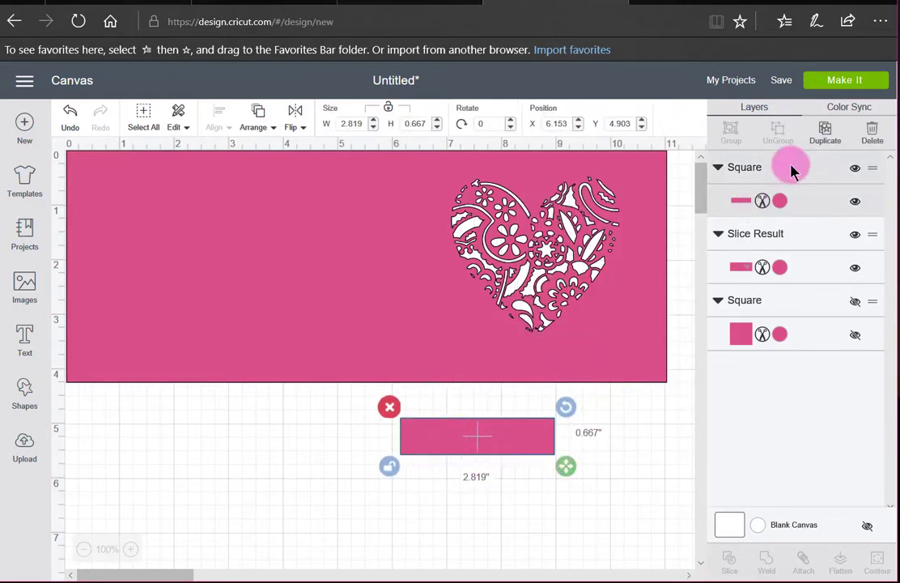
- Duplicate the pink bar, shrink the copy to about 2.5 by 0.49 in, and place it inside the original at about X 6.33, Y 5.04
click(824, 133)
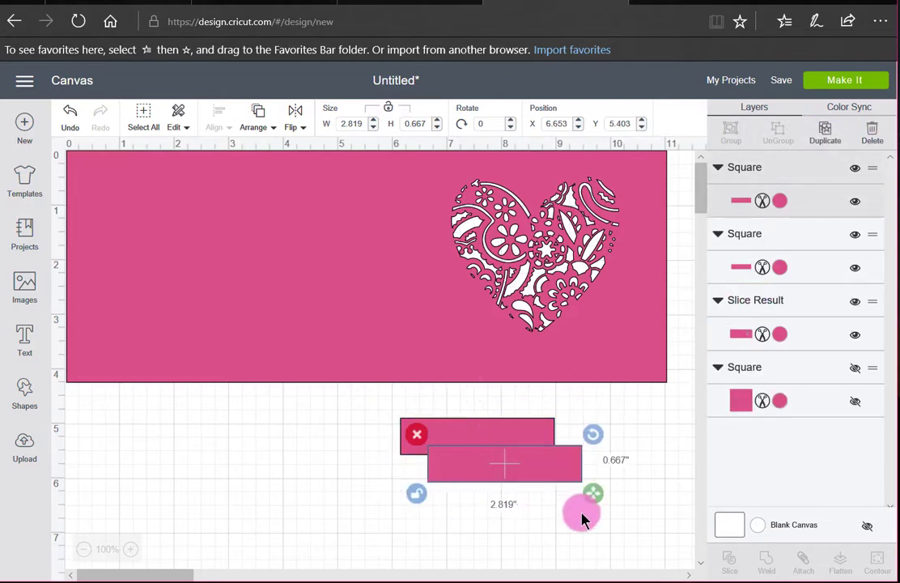
drag(595, 502, 570, 469)
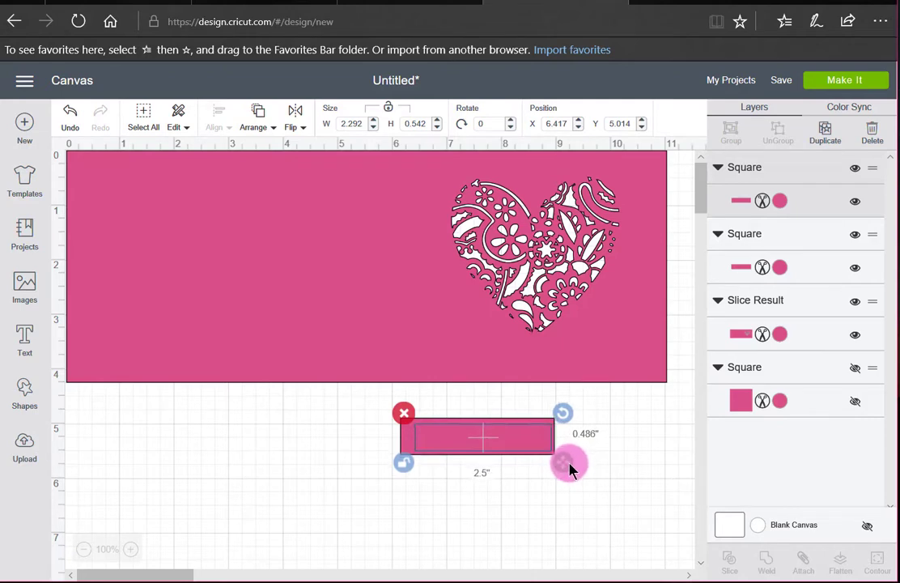
drag(524, 445, 518, 446)
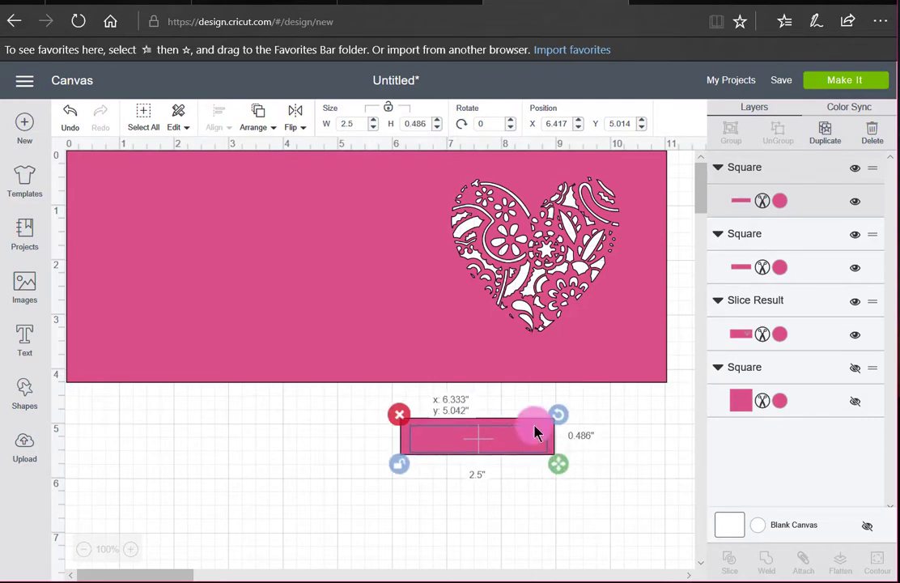
- Change the color of the smaller inner bar to white
click(780, 202)
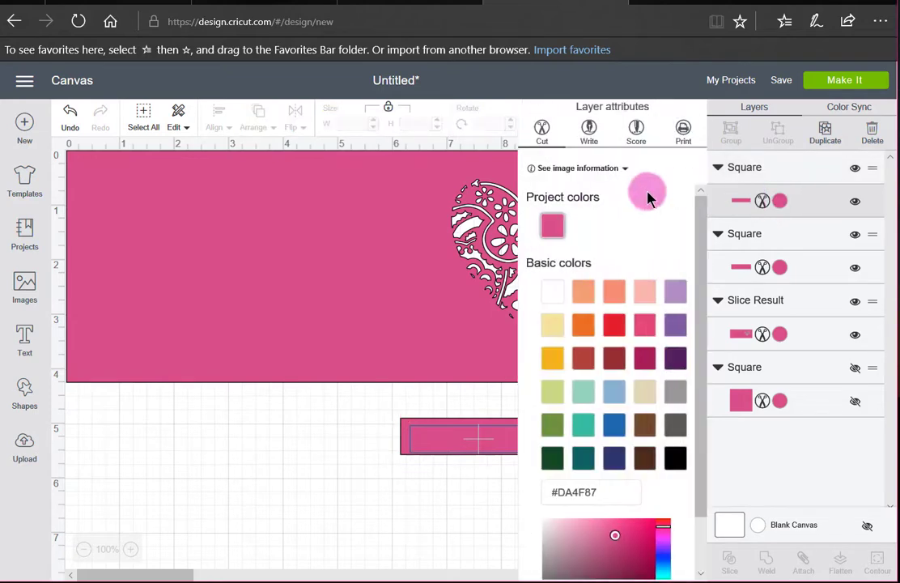
click(552, 291)
click(475, 475)
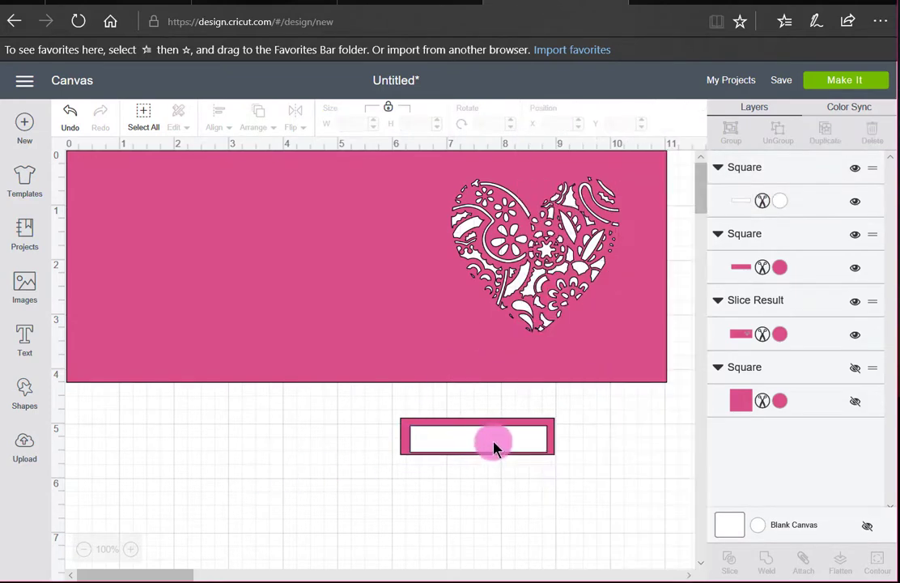
- Resize the white bar to about 2.57 by 0.39 in and move it off the pink bar to about X 2.57, Y 4.89
click(495, 445)
drag(559, 472, 562, 463)
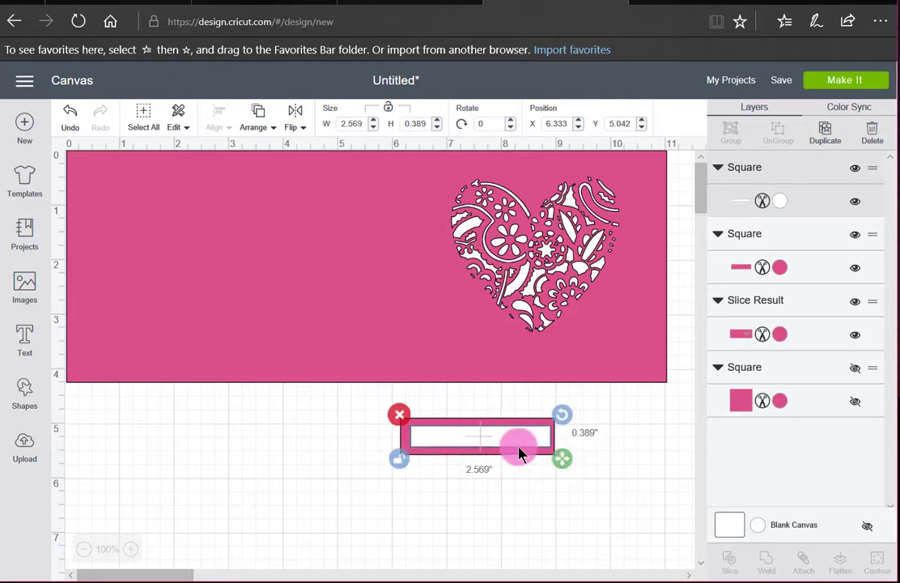
click(516, 446)
click(584, 501)
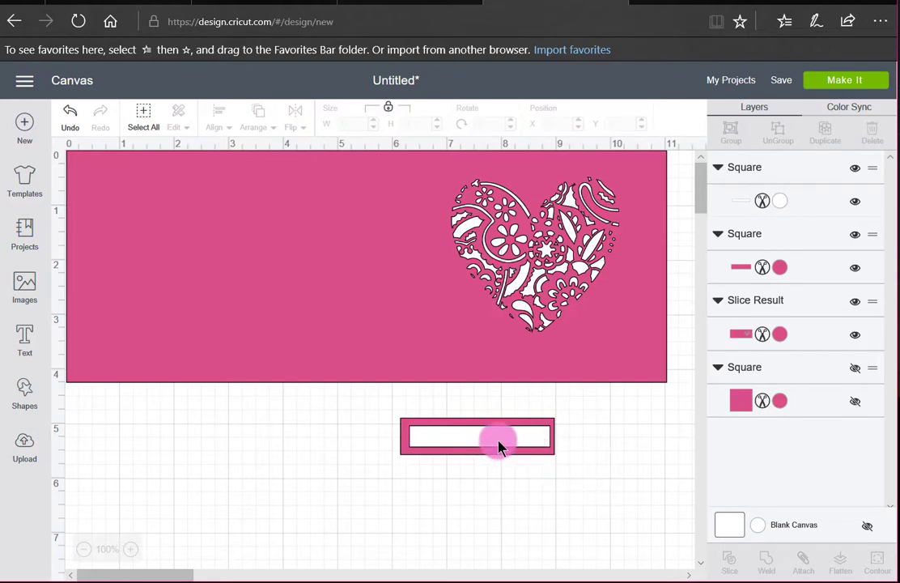
drag(477, 443, 262, 459)
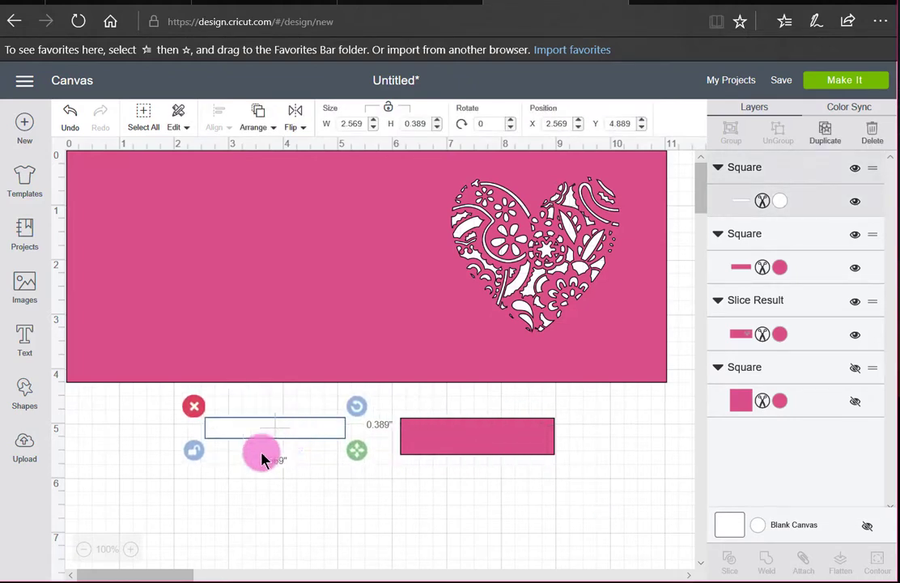
click(45, 462)
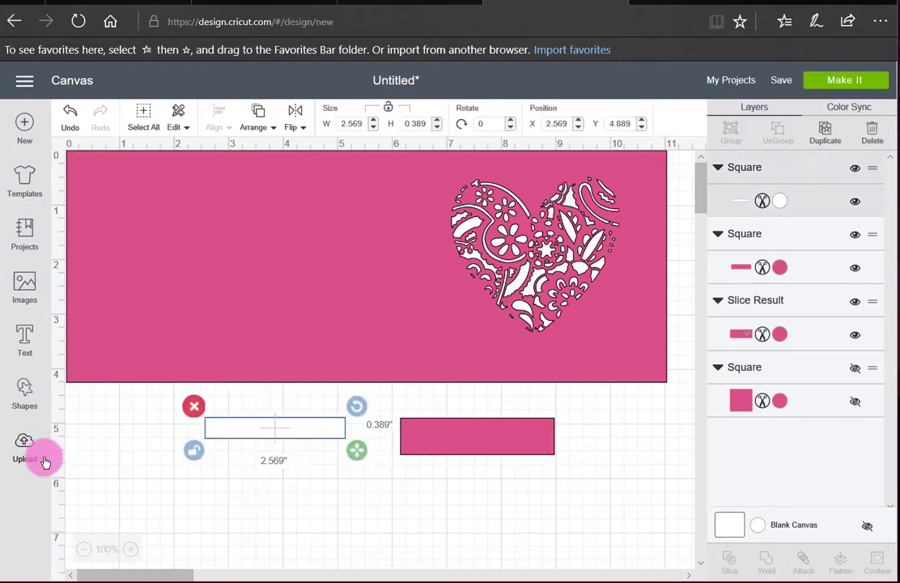
- Start a text object, check the Facebook group post for the font name, and enter "Best Wishes" in Design Space
click(25, 336)
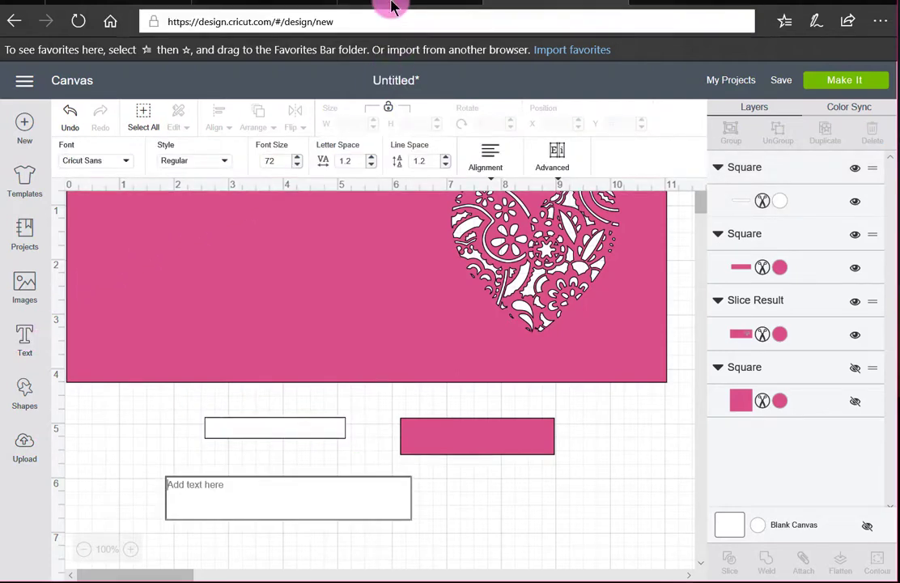
click(134, 4)
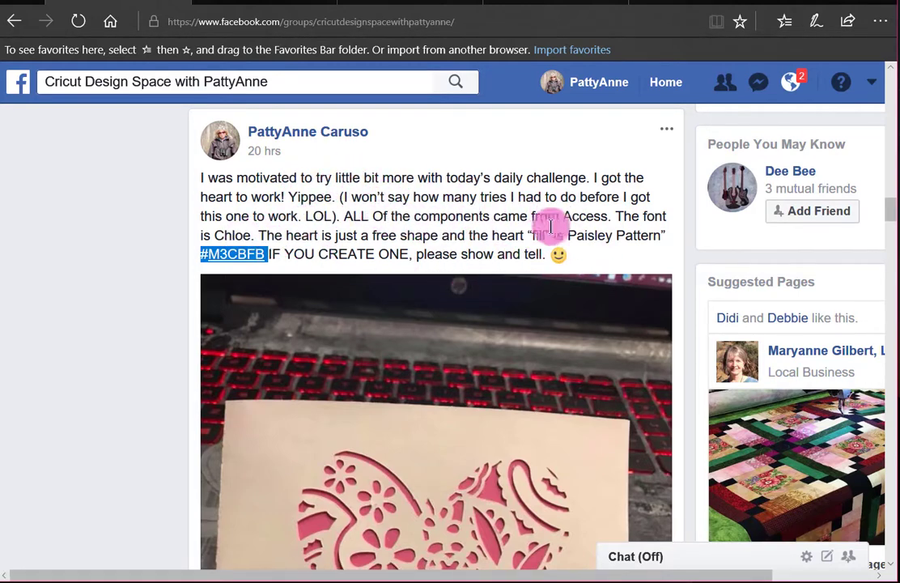
click(542, 5)
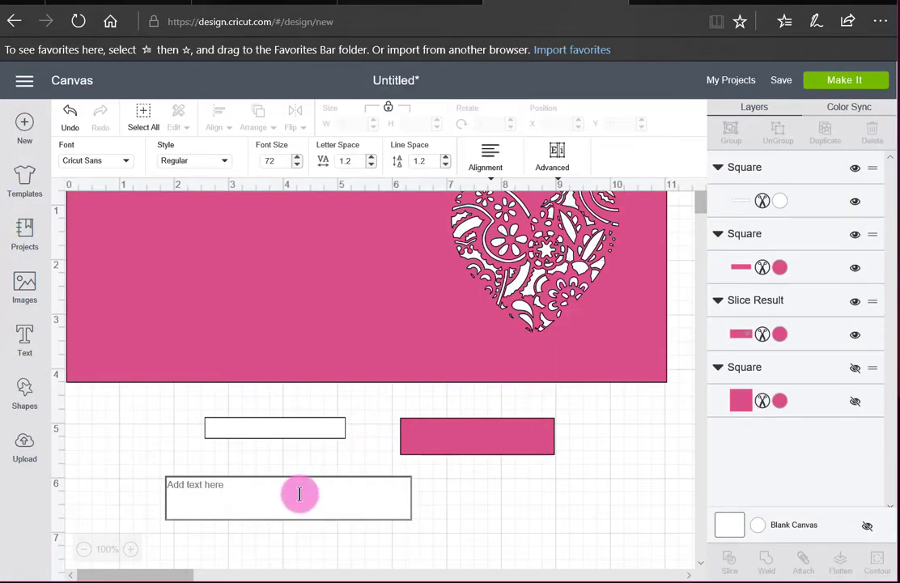
text(Best Wishes)
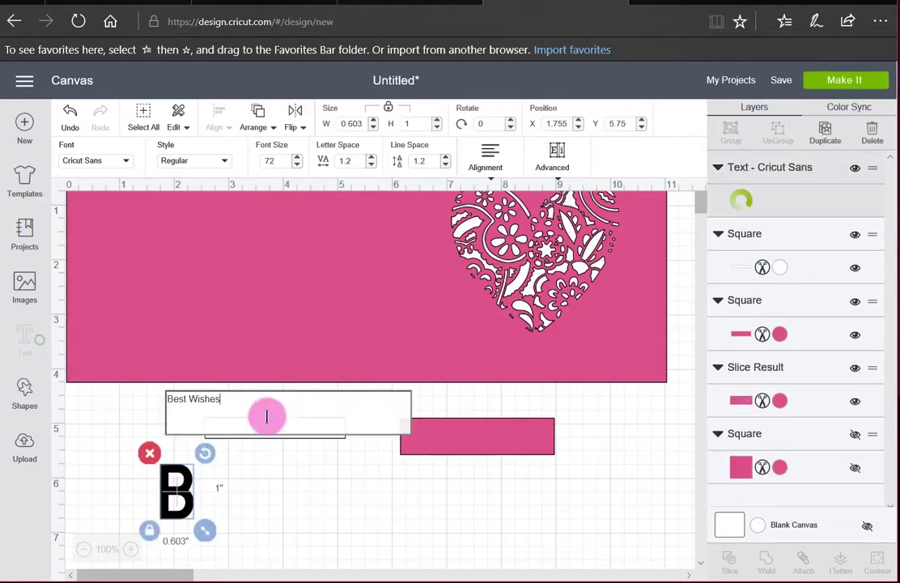
- Set the "Best Wishes" text to the Chloe font and reduce its letter spacing to 1.1
click(128, 164)
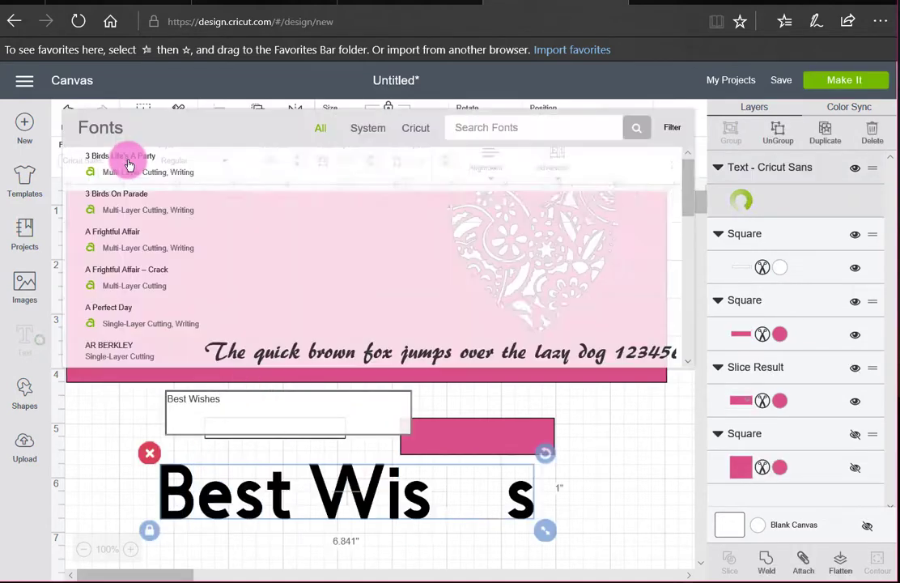
click(504, 127)
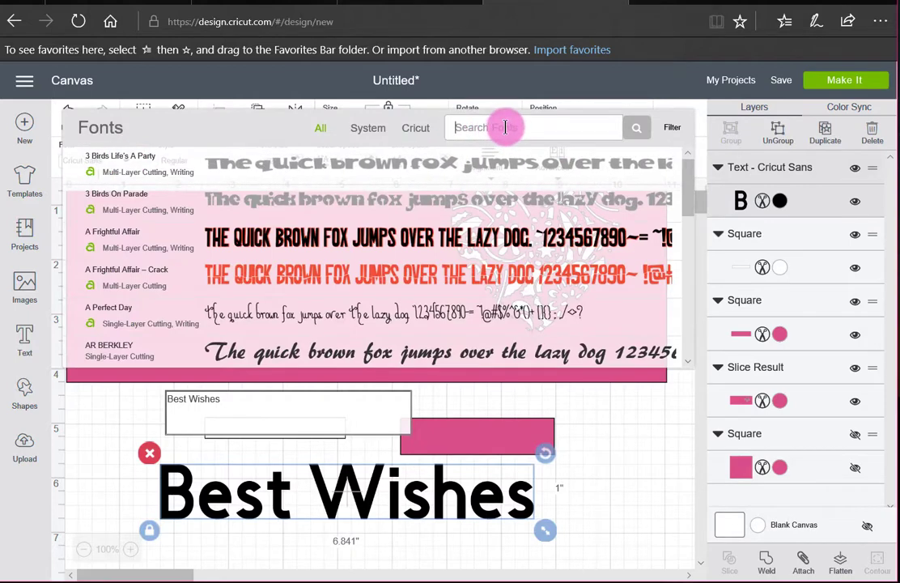
text(chloe)
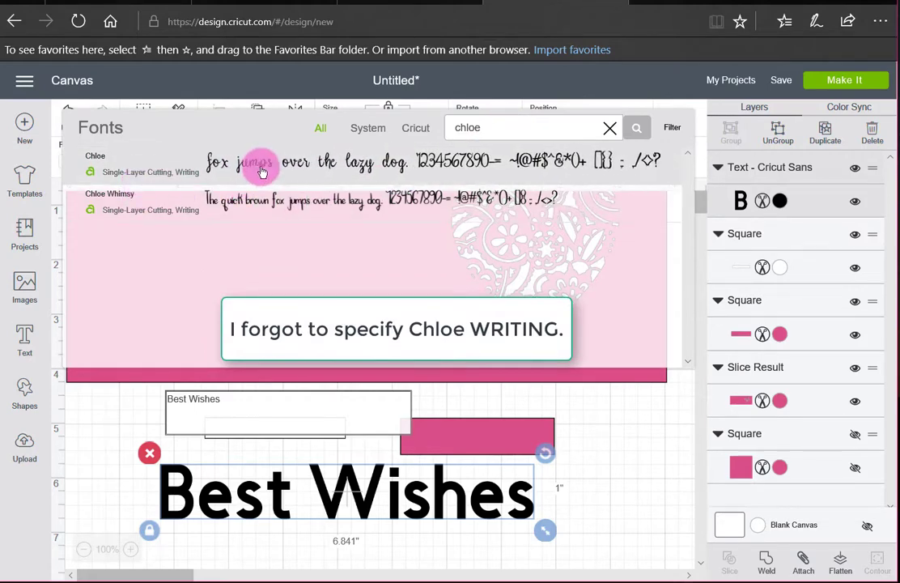
click(263, 165)
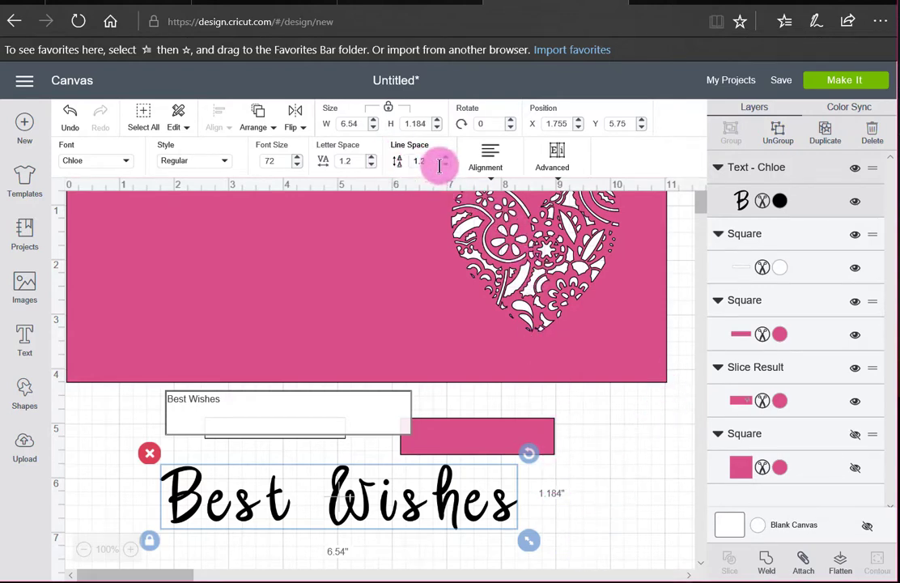
click(373, 165)
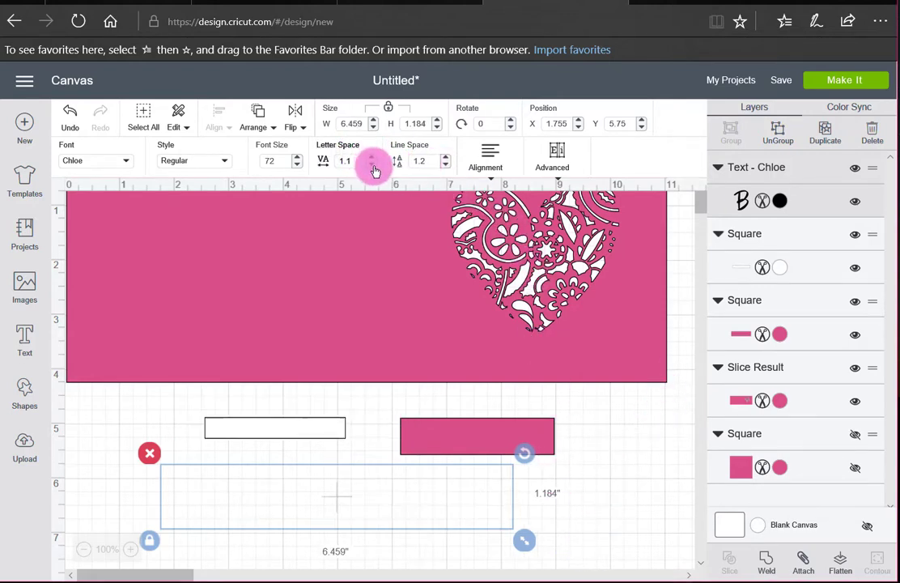
- Reduce the "Best Wishes" letter spacing to 0.6 and ungroup the text into individual letters
click(373, 165)
click(373, 165)
click(373, 165)
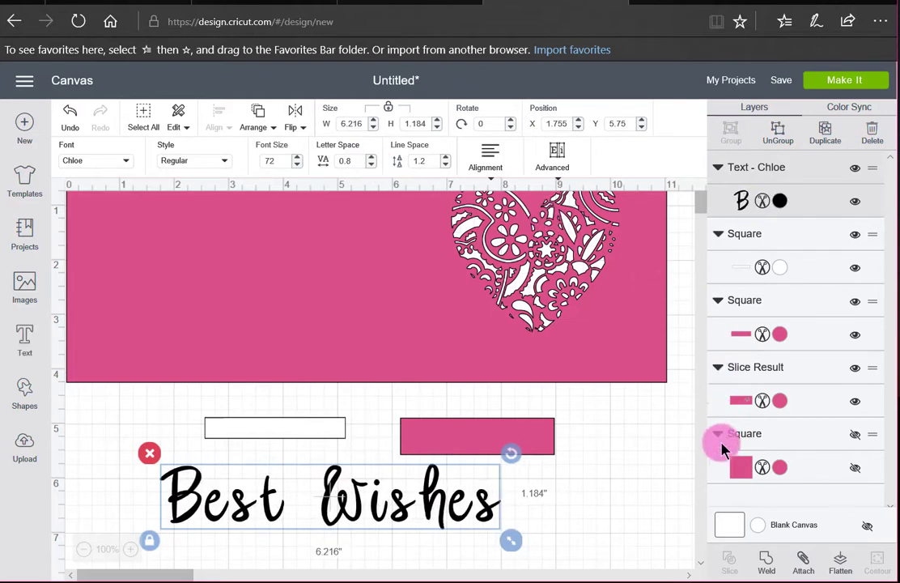
click(373, 165)
click(373, 165)
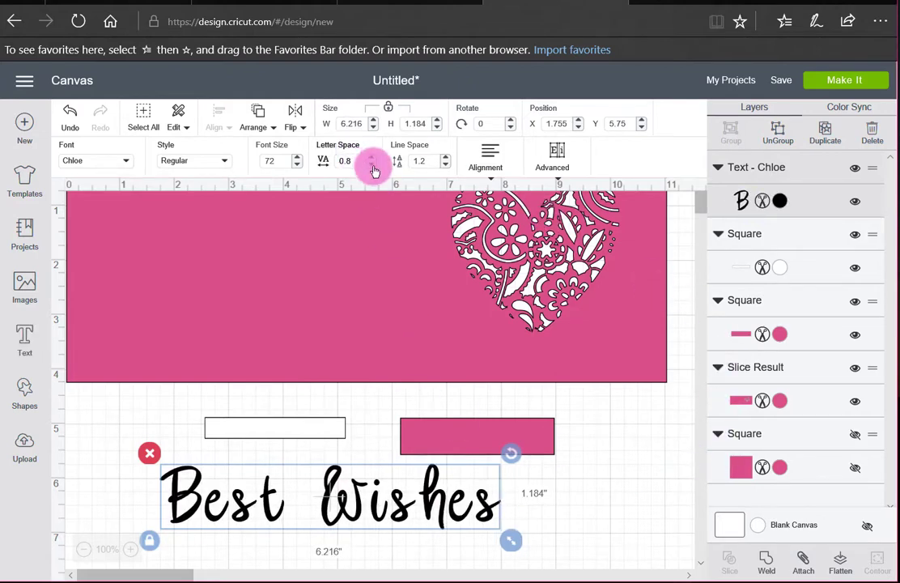
click(558, 161)
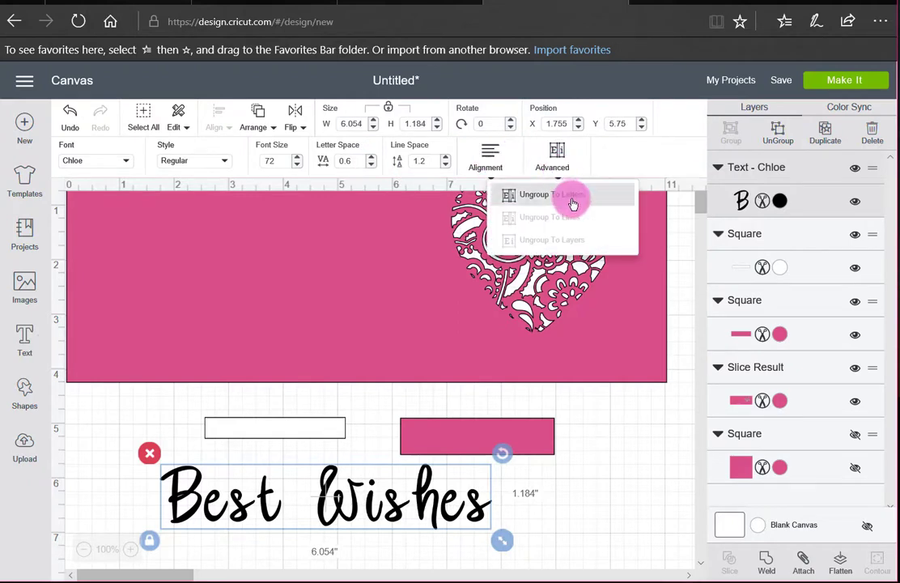
click(570, 195)
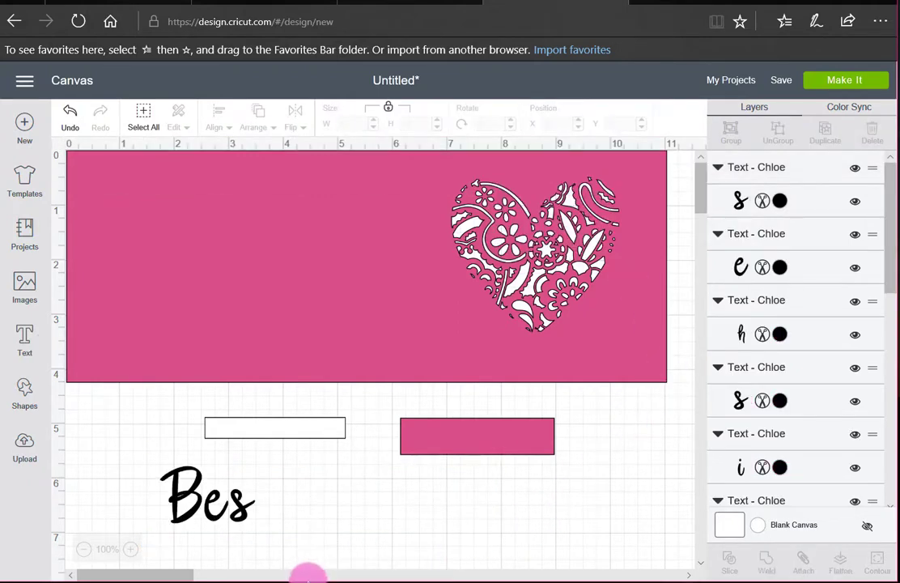
- Close the gaps in "Best Wishes" by moving the "t" and the letters of "Wishes" closer together
click(242, 521)
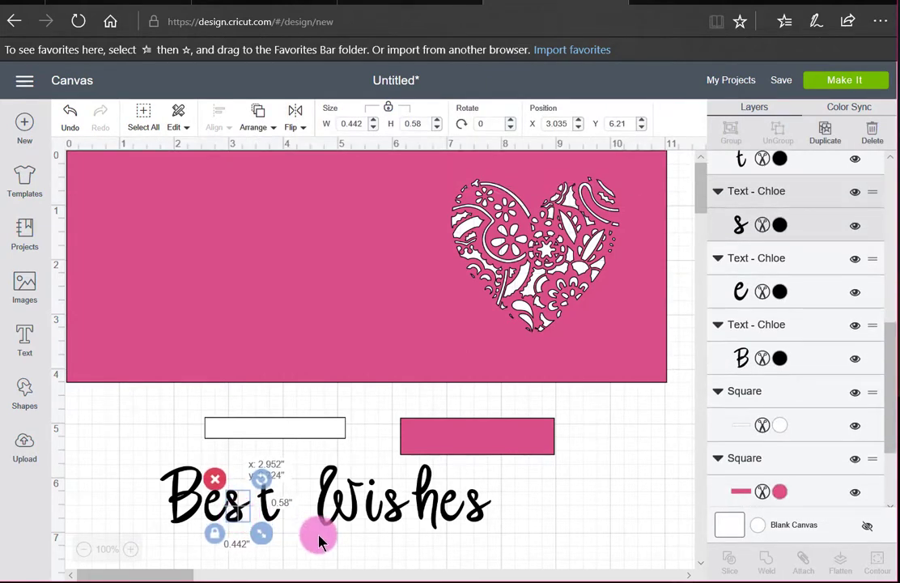
click(263, 518)
drag(260, 522, 261, 524)
drag(329, 524, 418, 523)
click(437, 557)
drag(477, 526, 452, 516)
click(566, 565)
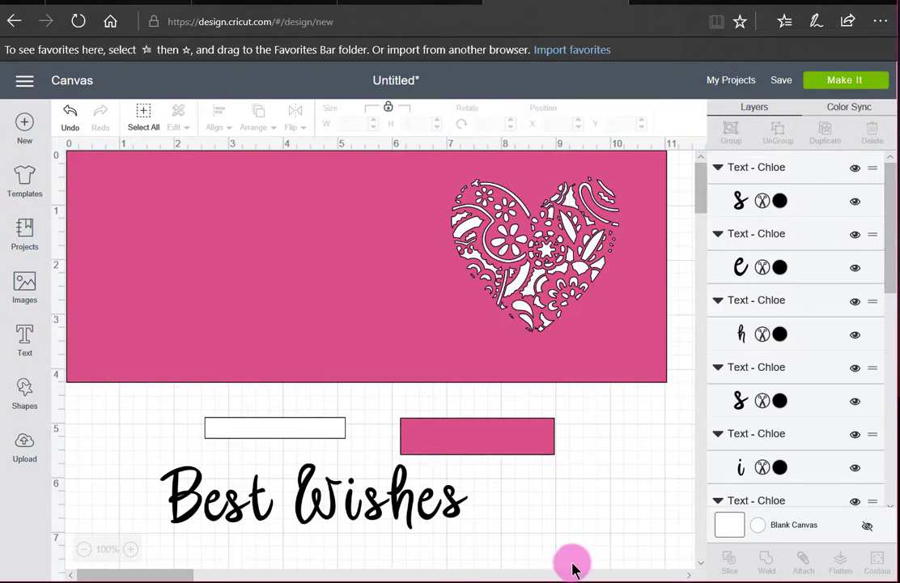
- Fine-tune the lettering by nudging the "B" and "W" slightly right and the "t" closer to the "s"
drag(196, 516, 187, 519)
click(277, 548)
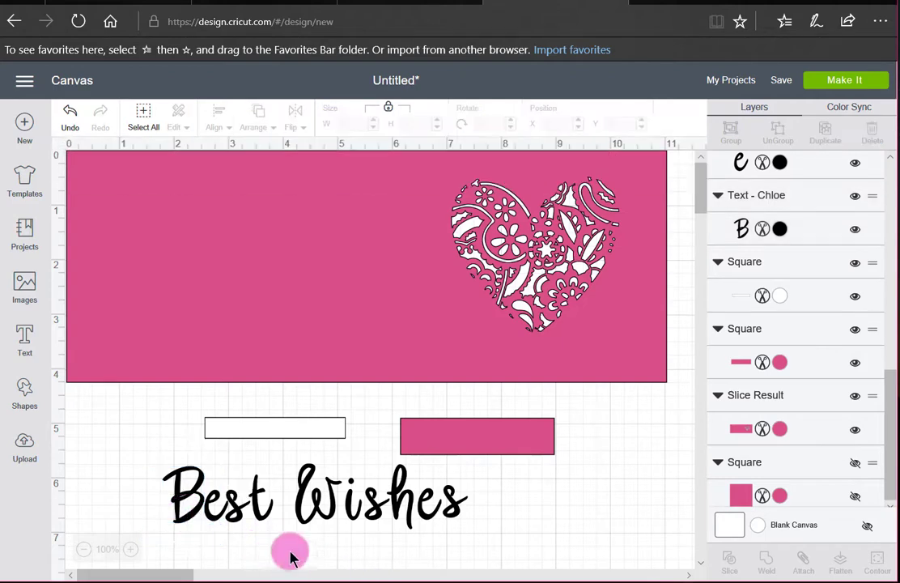
click(256, 520)
drag(257, 518, 327, 518)
click(449, 536)
click(455, 548)
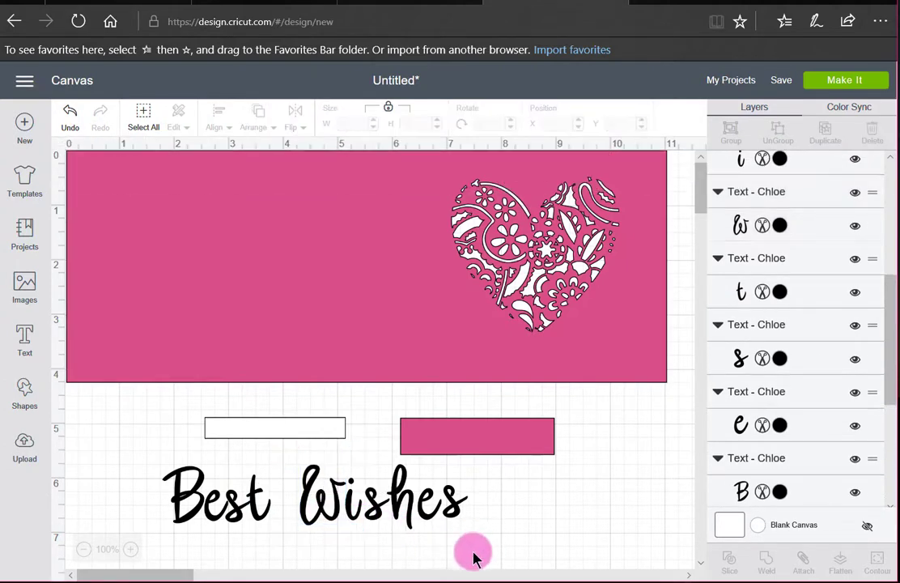
click(375, 522)
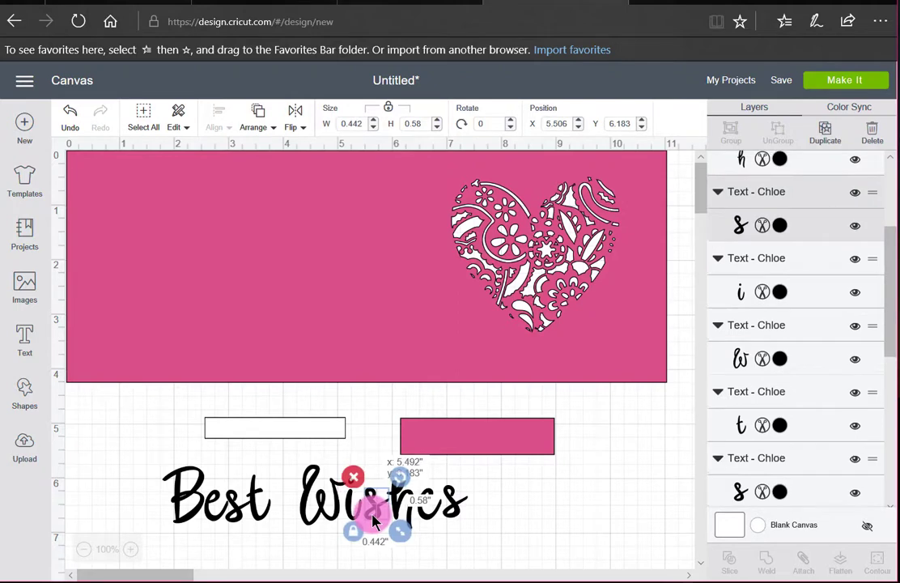
click(502, 530)
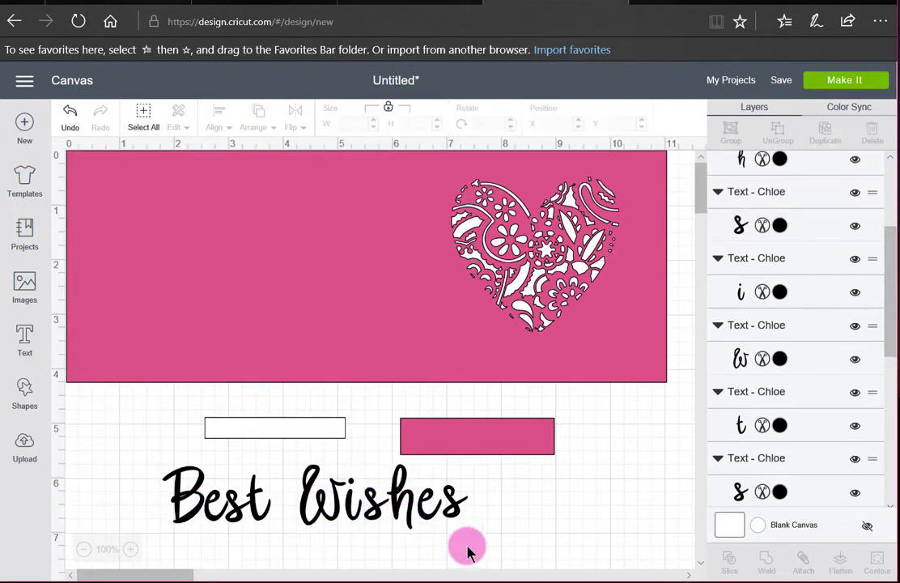
- Align all the letters along the bottom and lower the "h" slightly so its tail hangs below the baseline
drag(491, 530, 150, 486)
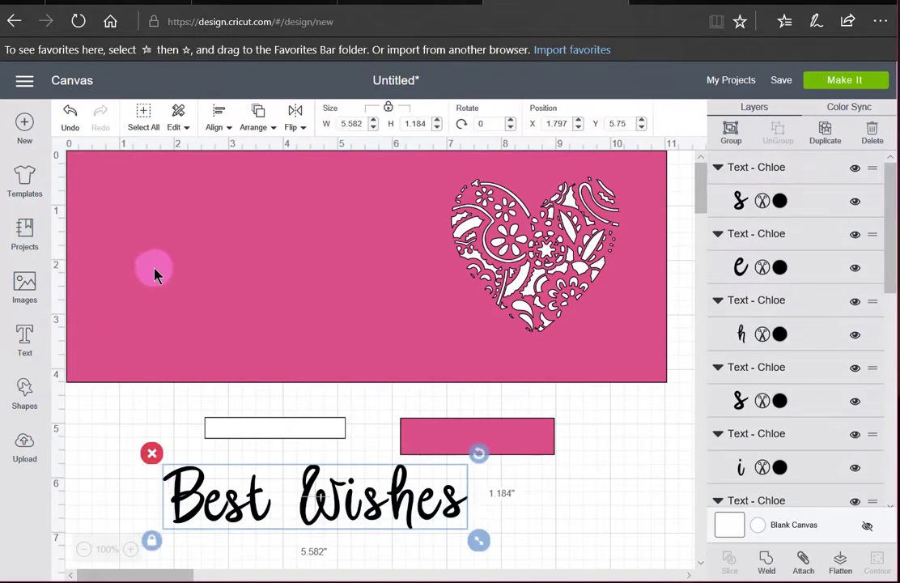
click(219, 127)
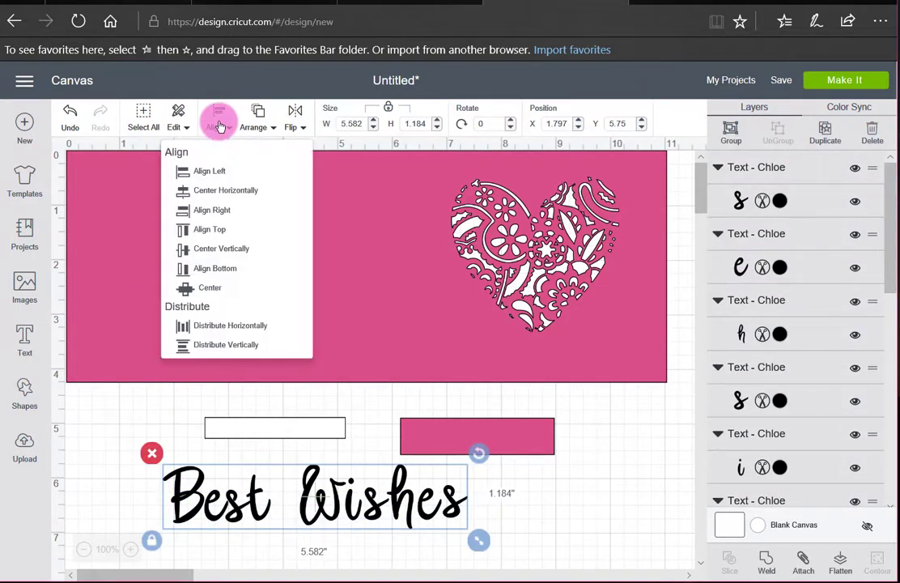
click(244, 273)
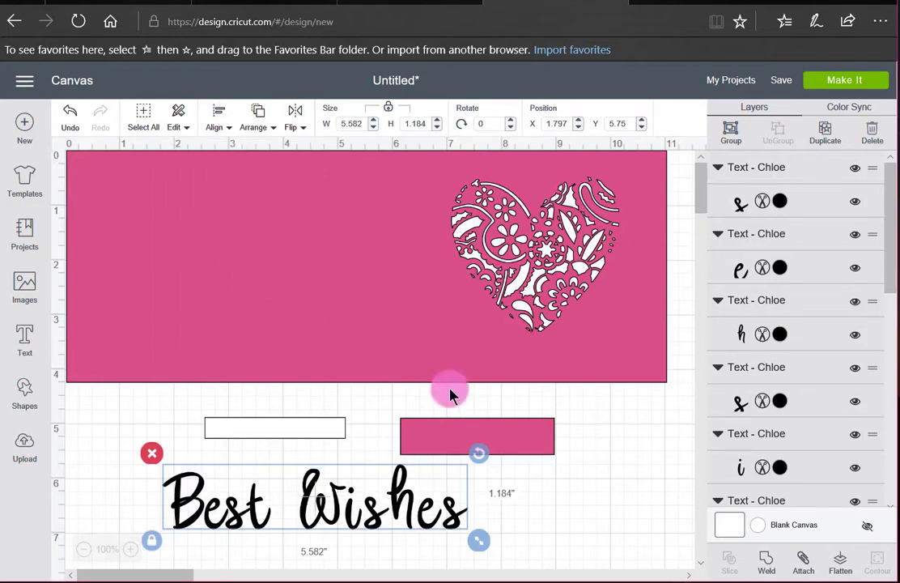
click(601, 530)
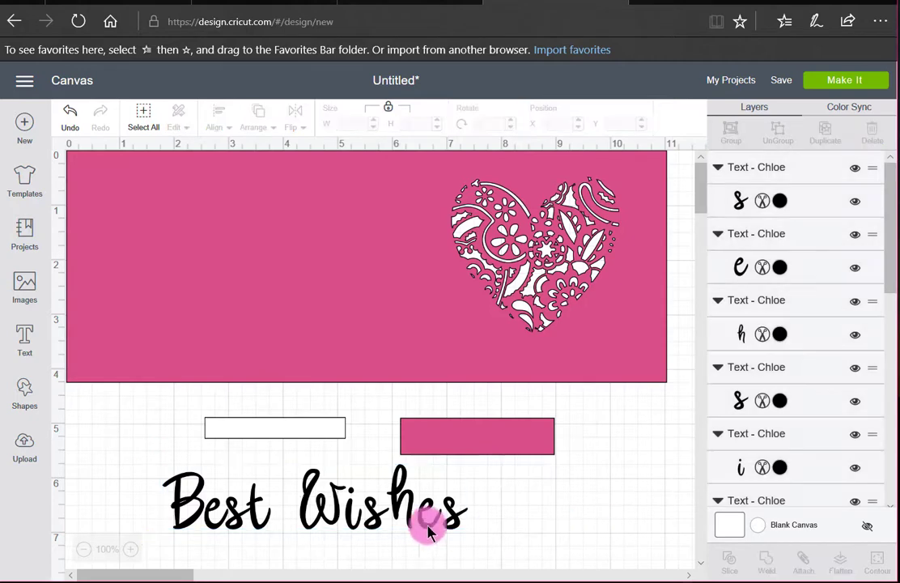
drag(411, 502, 412, 507)
click(518, 556)
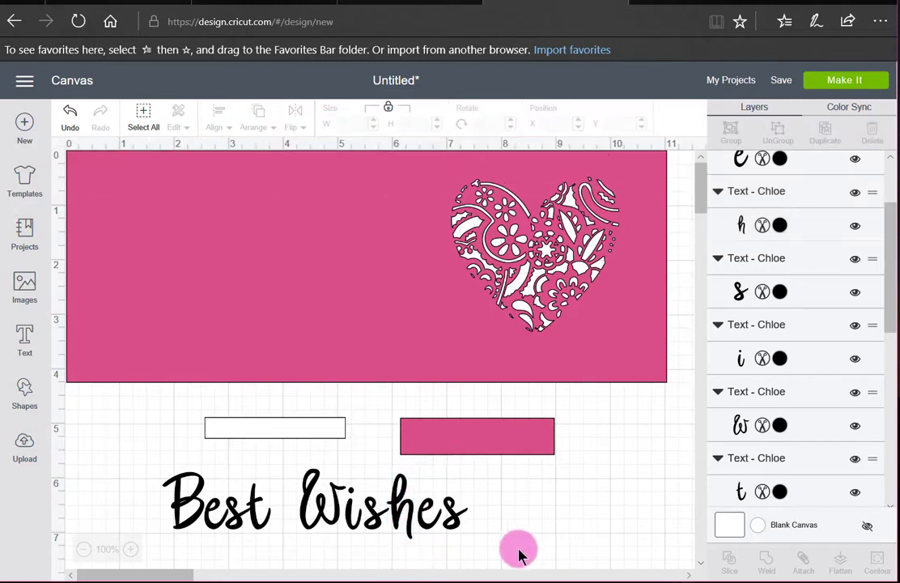
- Group the "Best Wishes" letters and shrink the group to about 2.15 by 0.49 in
drag(512, 537, 196, 506)
drag(195, 505, 191, 500)
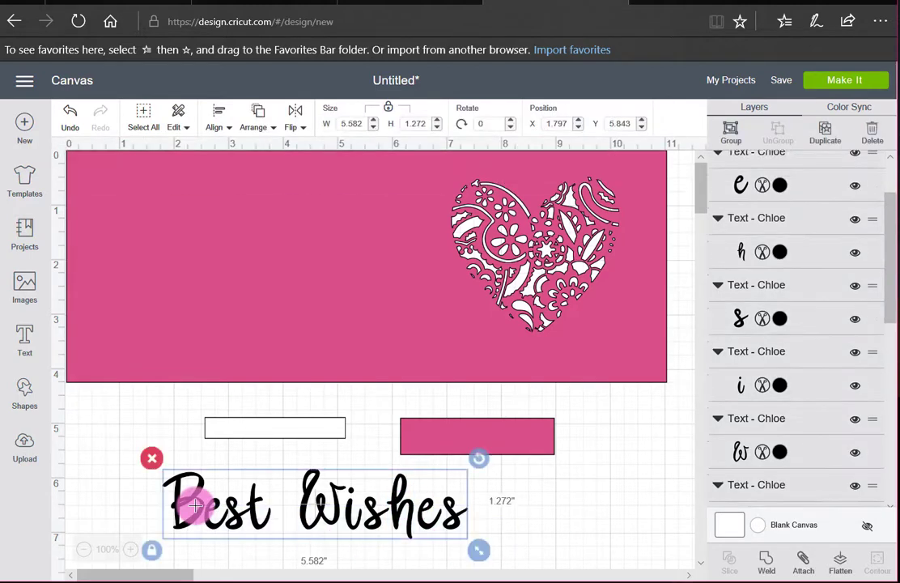
click(724, 134)
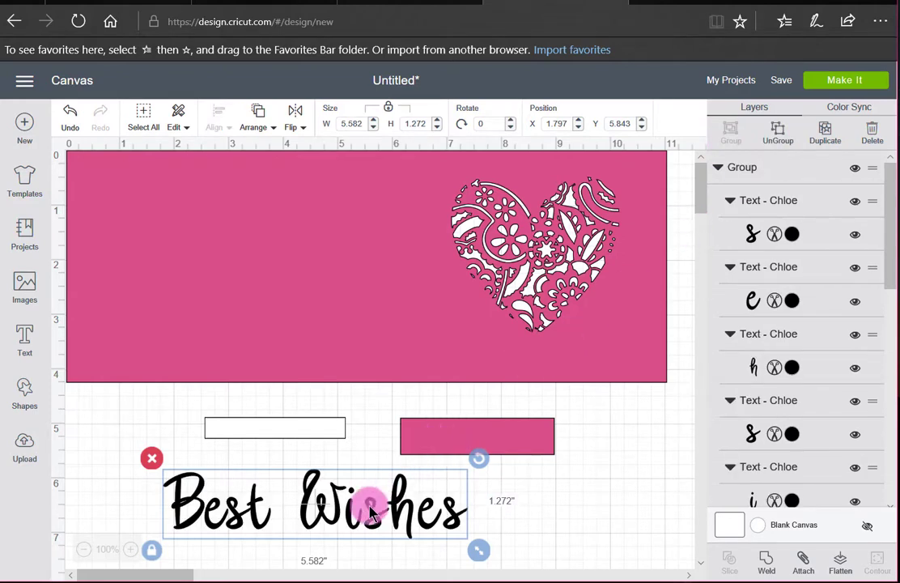
drag(367, 508, 347, 427)
drag(447, 482, 258, 432)
click(259, 421)
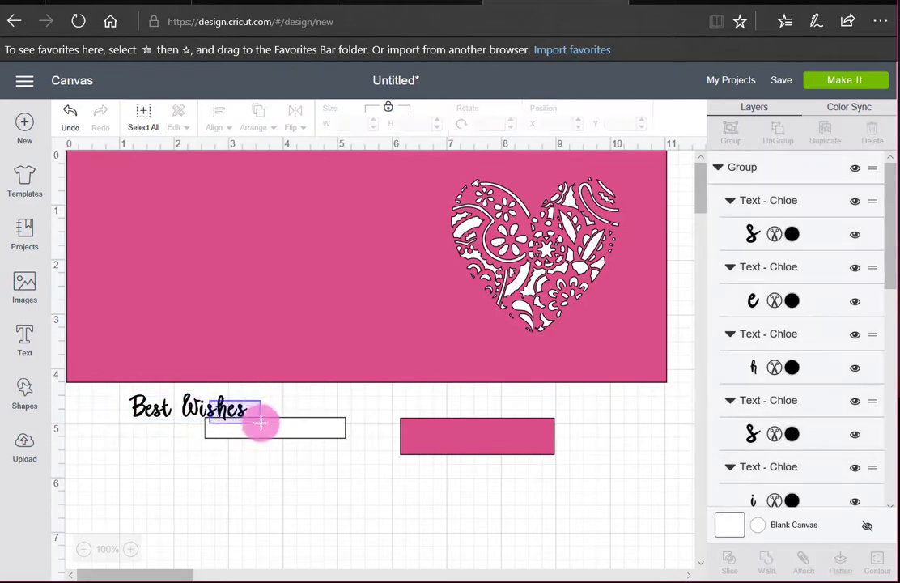
- Move the white bar to about X 3.28, Y 5.75 and fit the "Best Wishes" text inside it at about 1.63 by 0.37 in
shift+click(201, 407)
drag(195, 416, 287, 483)
click(103, 425)
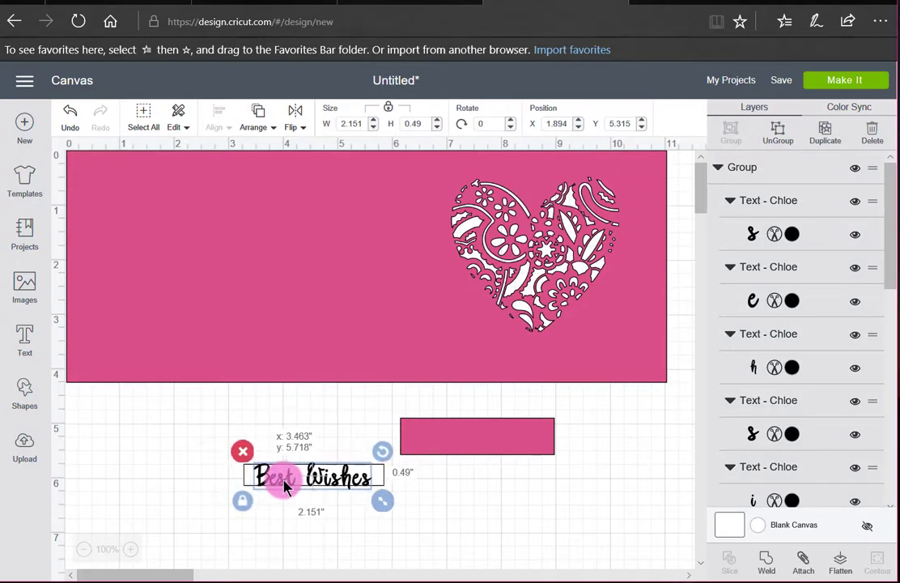
drag(381, 507, 331, 478)
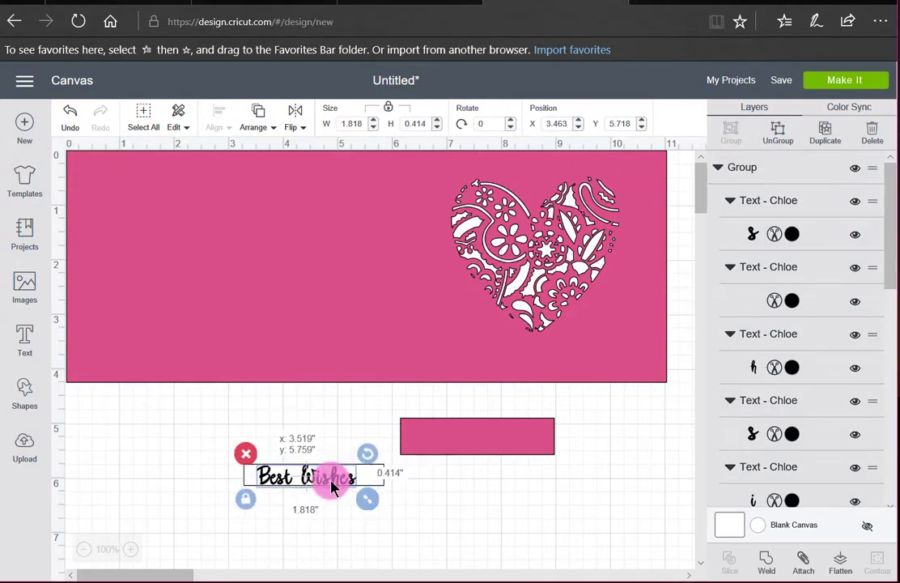
click(132, 550)
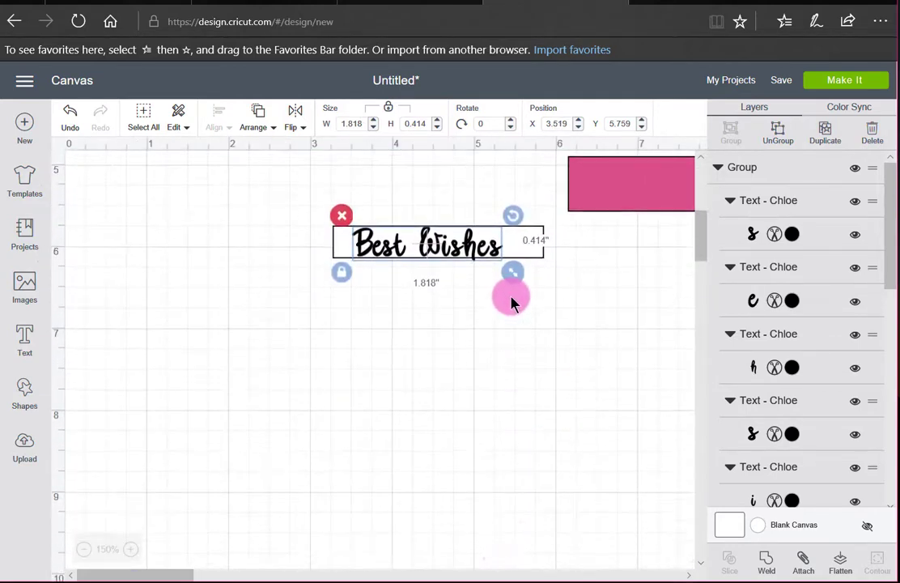
drag(509, 279, 466, 249)
click(584, 348)
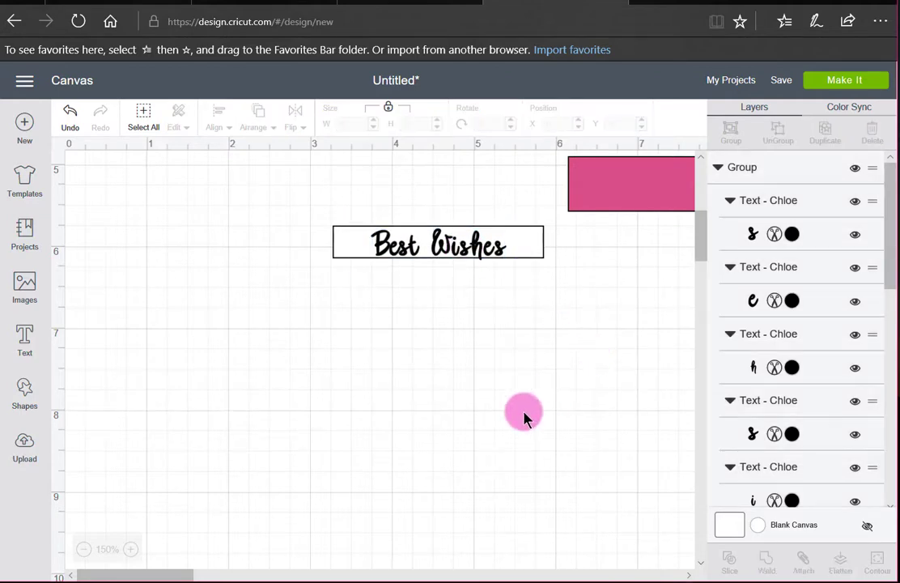
- Unlock the white bar's proportions, resize it to about 2.24 by 0.44 in and center it around the text at about X 3.42, Y 5.75
scroll(524, 415, up, 5)
scroll(522, 415, down, 2)
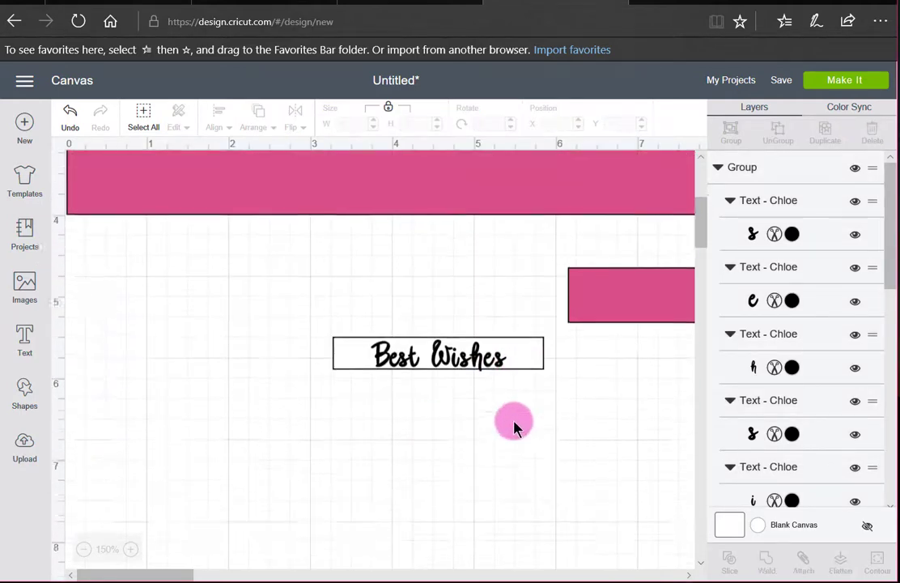
scroll(515, 428, down, 3)
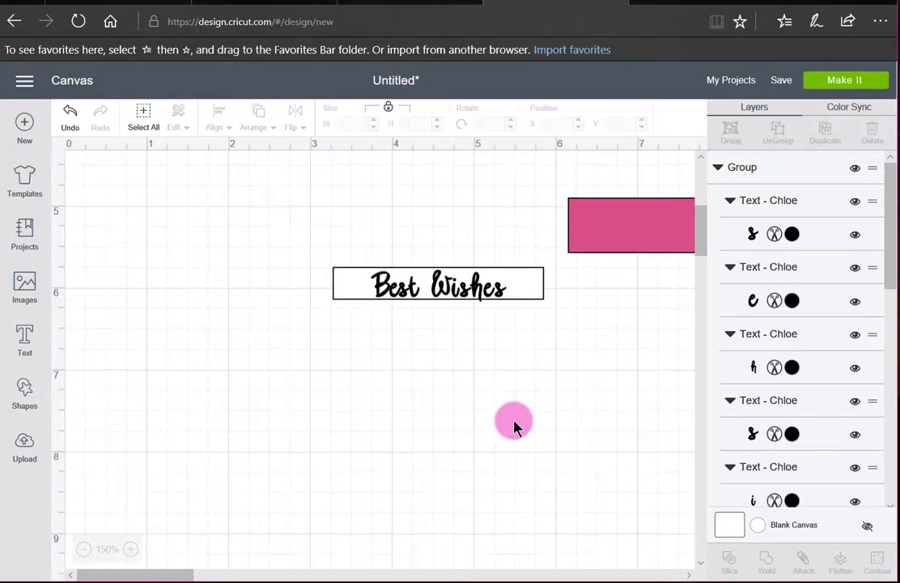
click(544, 298)
drag(564, 315, 532, 322)
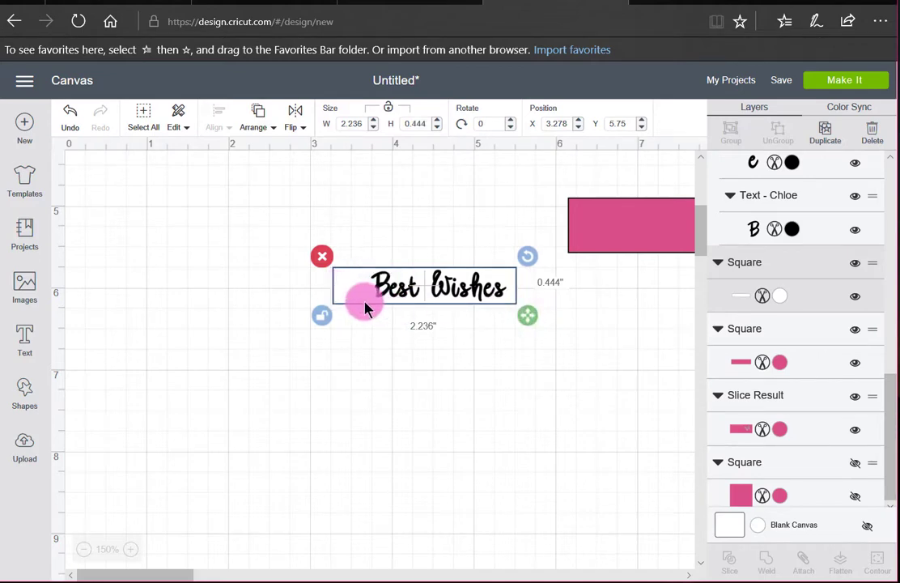
mouse_move(372, 312)
mouse_down()
mouse_move(390, 301)
mouse_move(374, 311)
mouse_up()
click(488, 407)
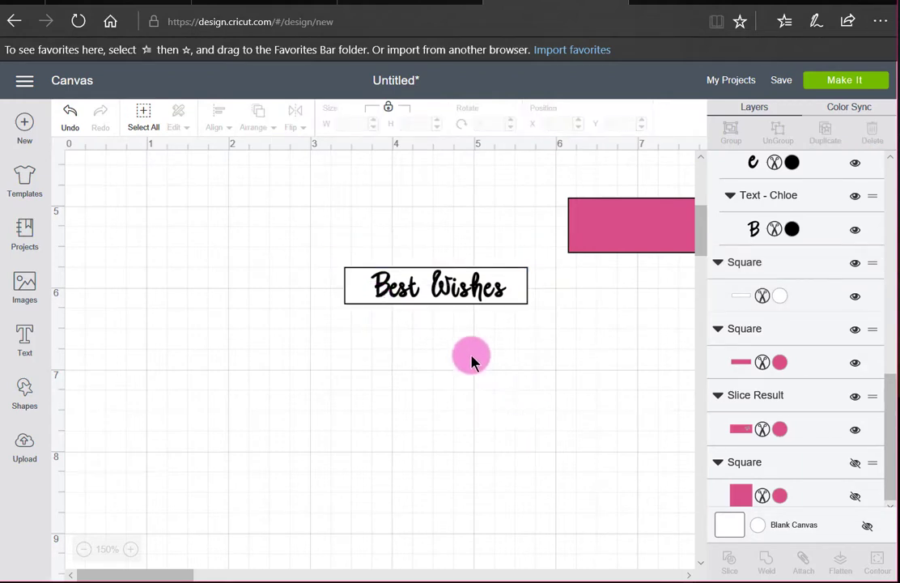
click(396, 292)
click(535, 340)
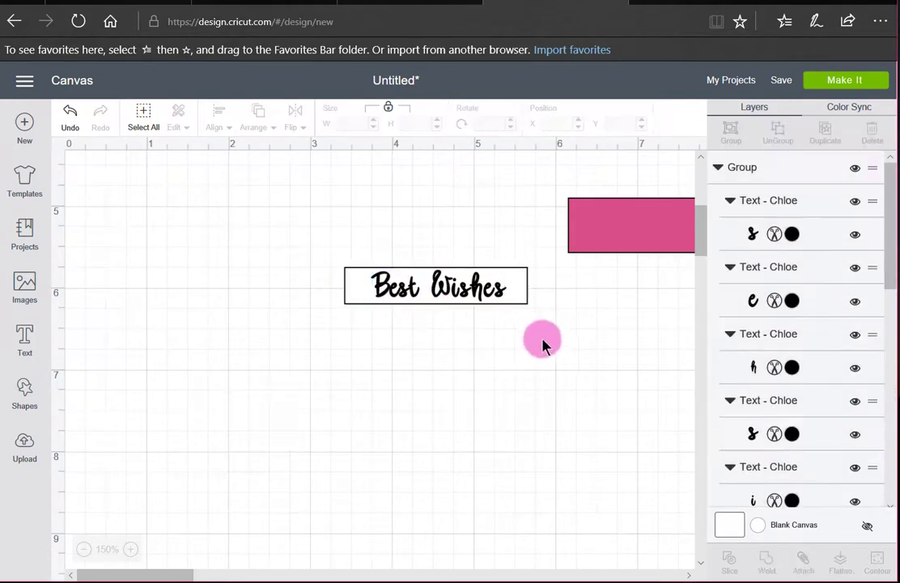
- Try attaching the "Best Wishes" text to the white bar and undo the attachment
drag(543, 330, 367, 257)
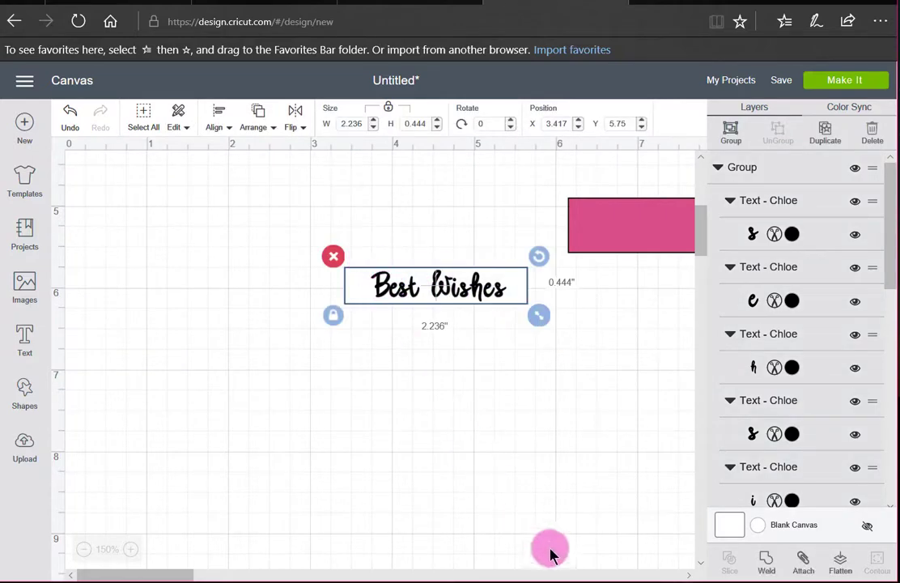
click(805, 566)
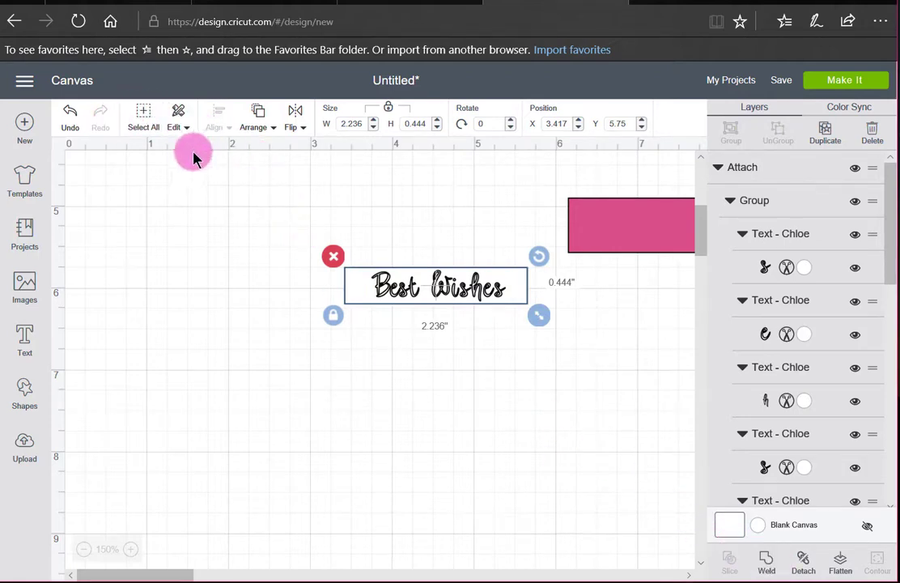
click(70, 117)
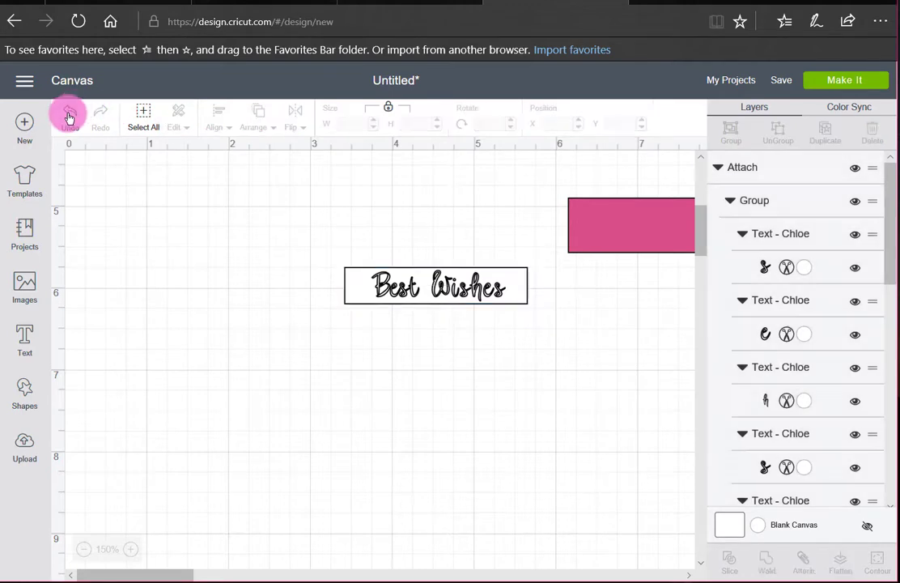
- Move the grouped "Best Wishes" text off the white bar and delete it
click(437, 297)
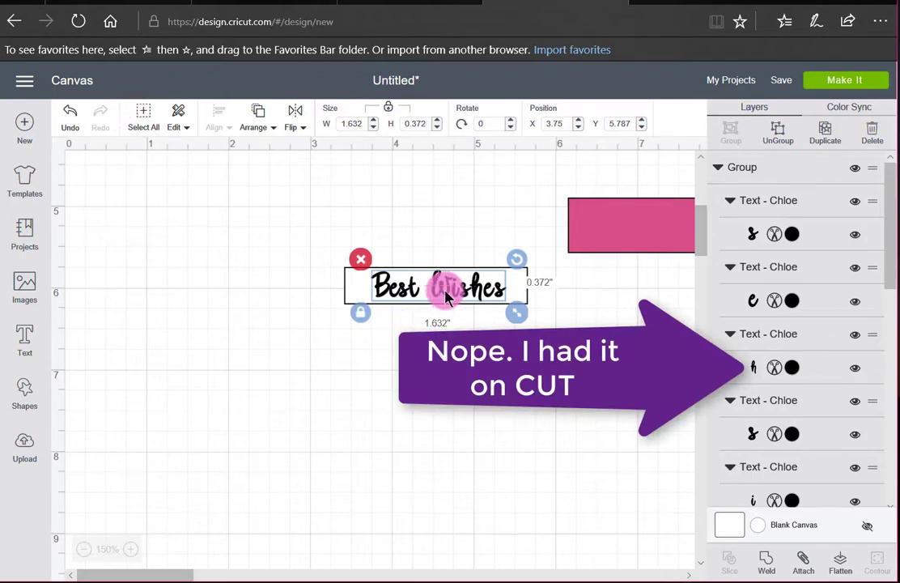
drag(446, 298, 431, 392)
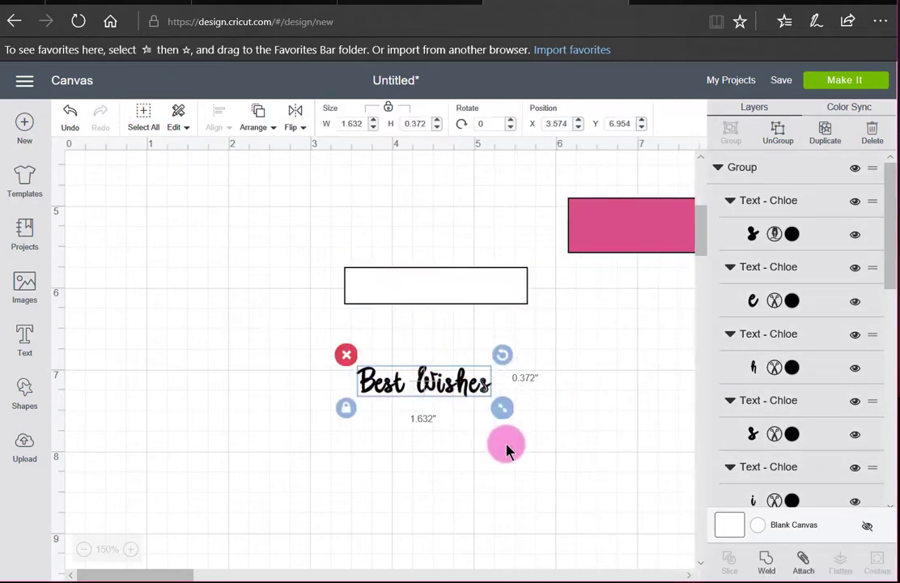
key(Delete)
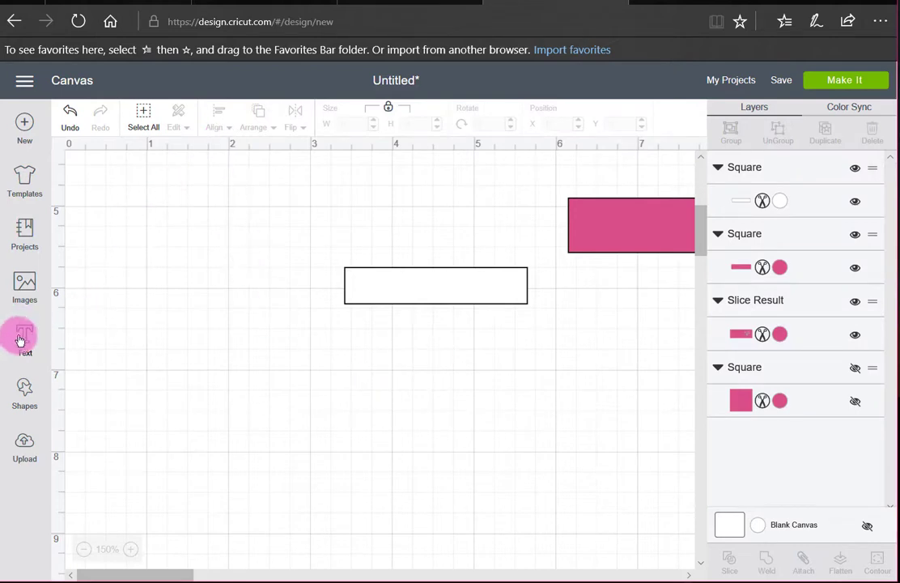
- Add the text "Best Wishes" in the Chloe font with the Writing style
click(87, 339)
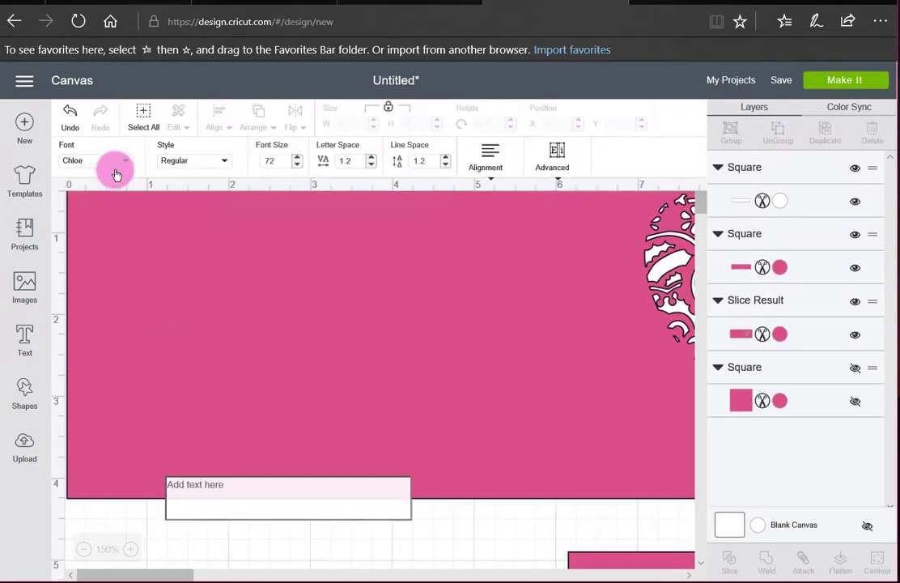
click(224, 162)
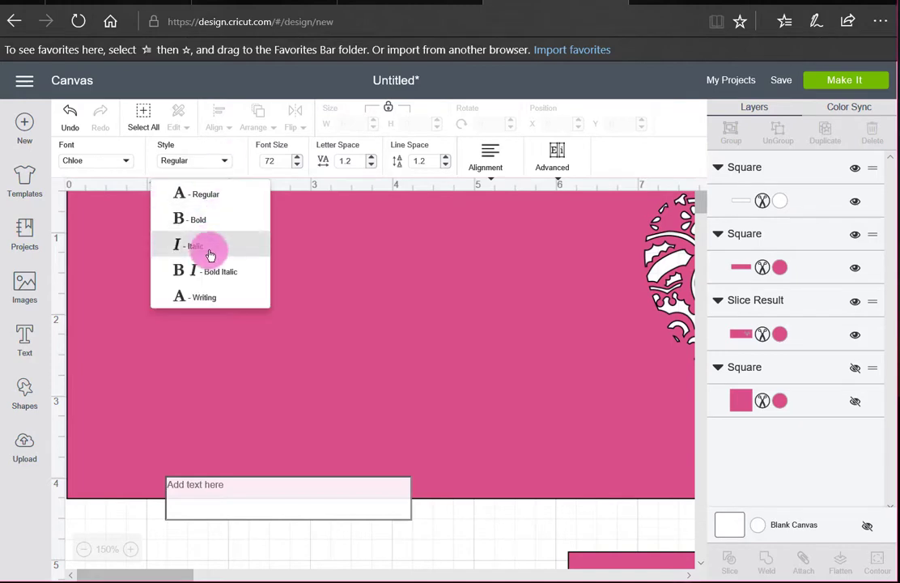
click(207, 299)
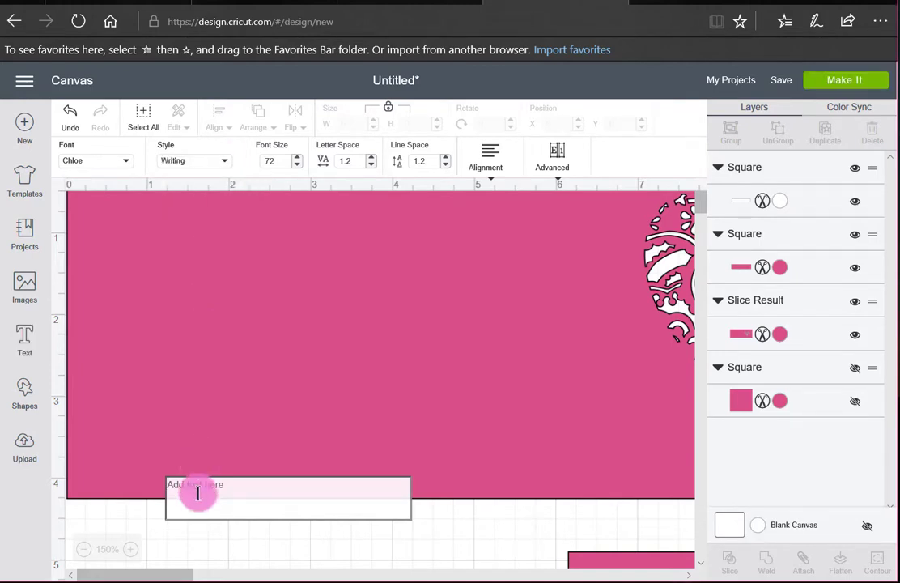
text(Bes)
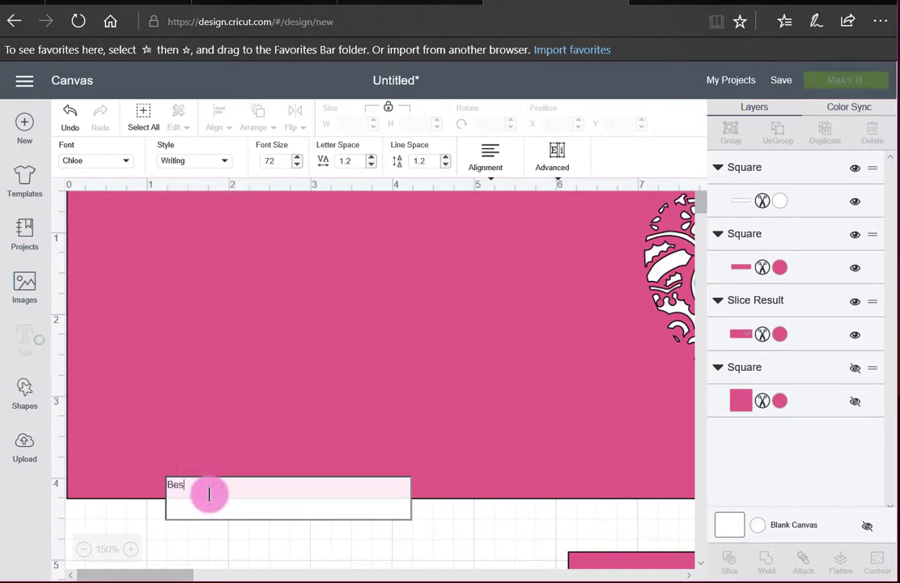
text(t Wishe)
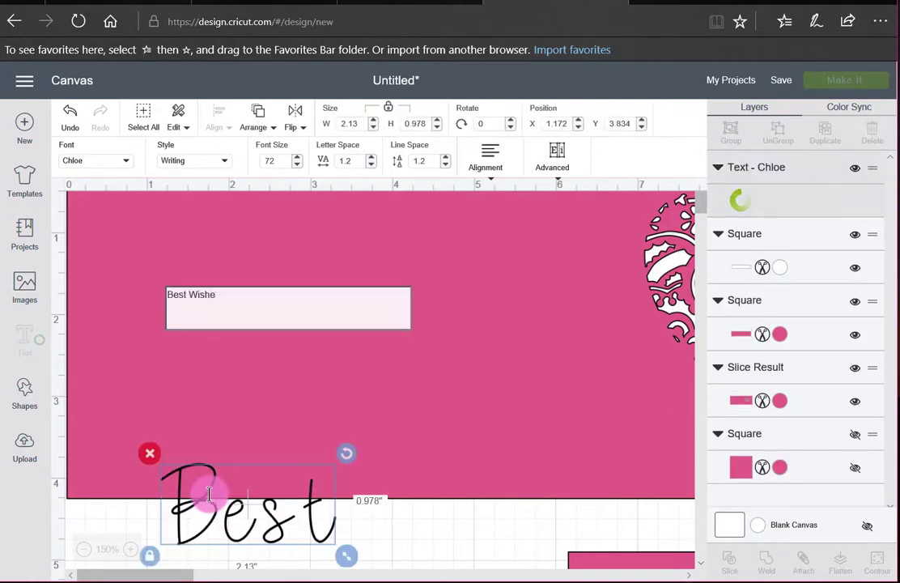
text(s)
scroll(327, 474, down, 3)
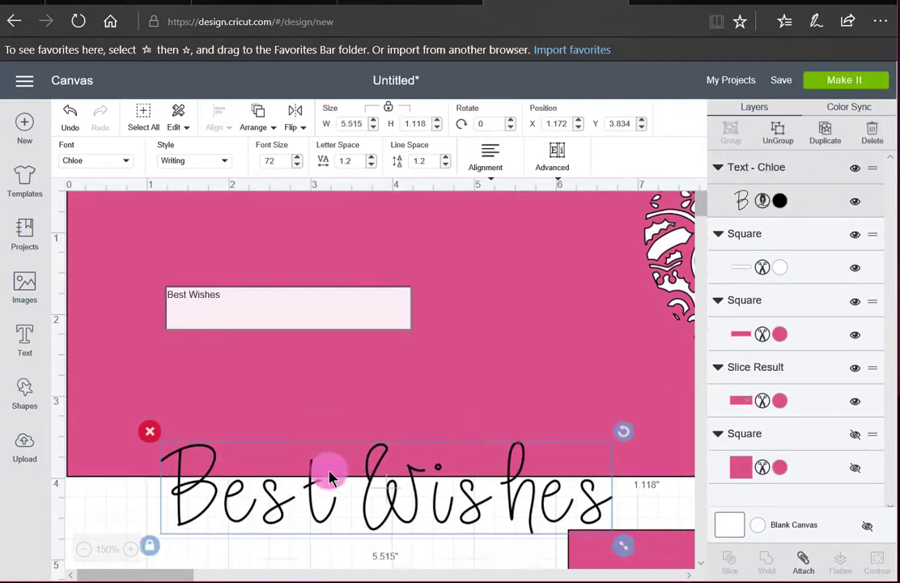
click(276, 461)
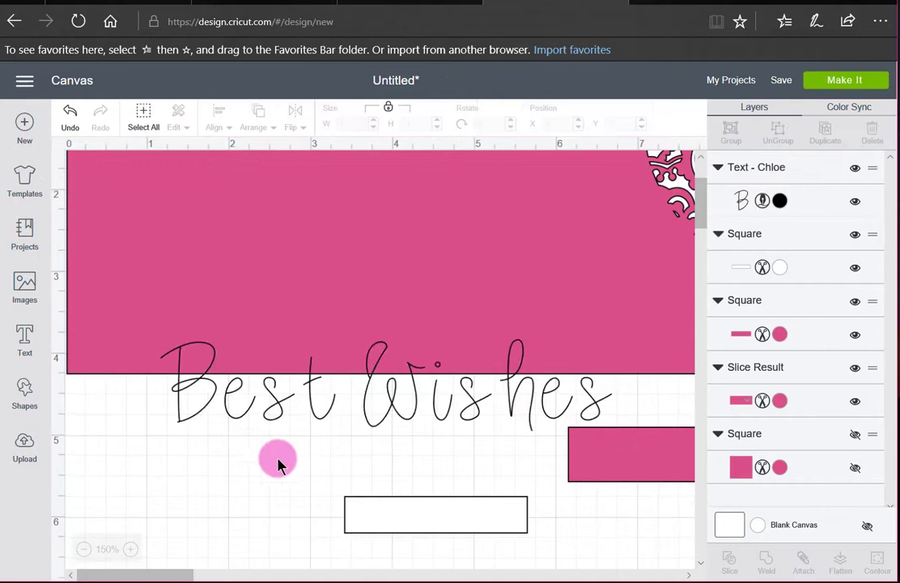
- Reduce the letter spacing of the "Best Wishes" text to 0.4
click(315, 417)
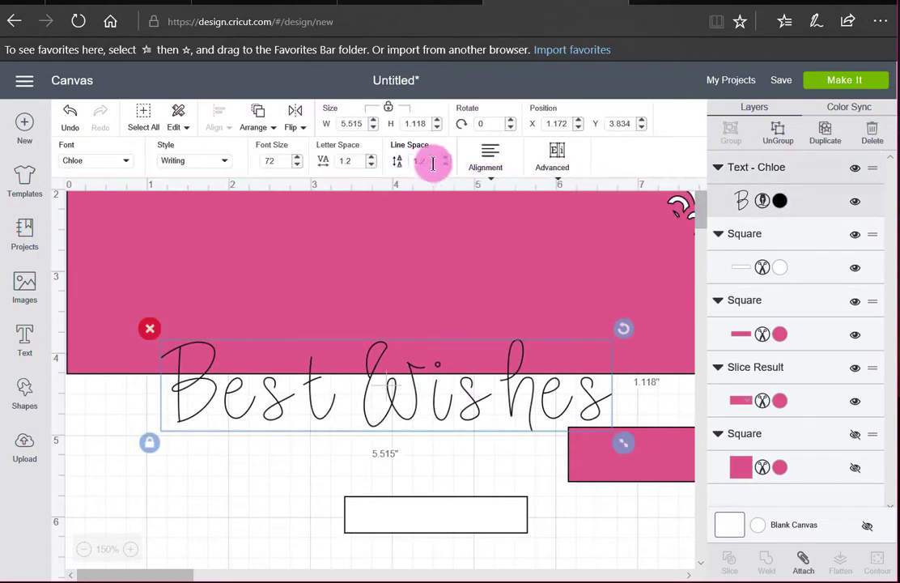
click(372, 165)
click(372, 165)
click(371, 166)
click(371, 165)
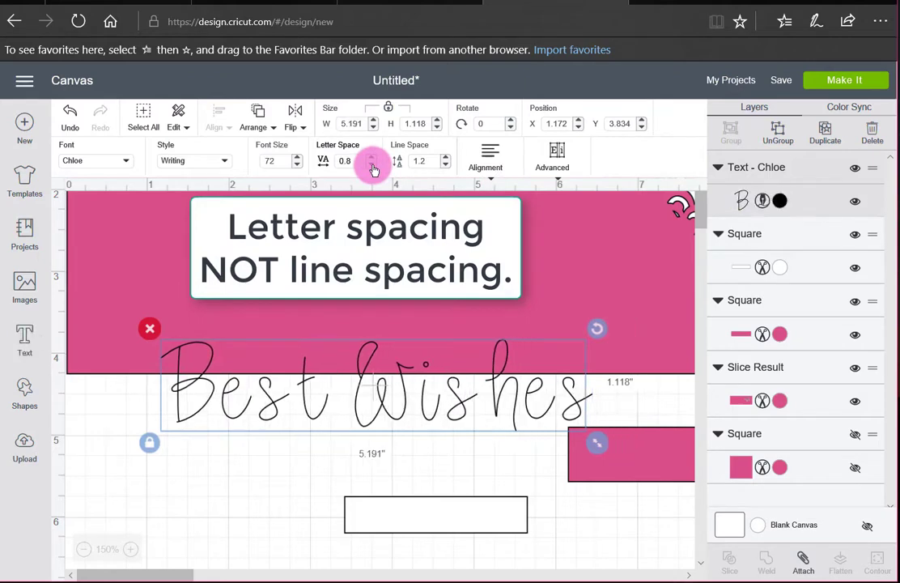
click(371, 165)
click(371, 165)
click(371, 165)
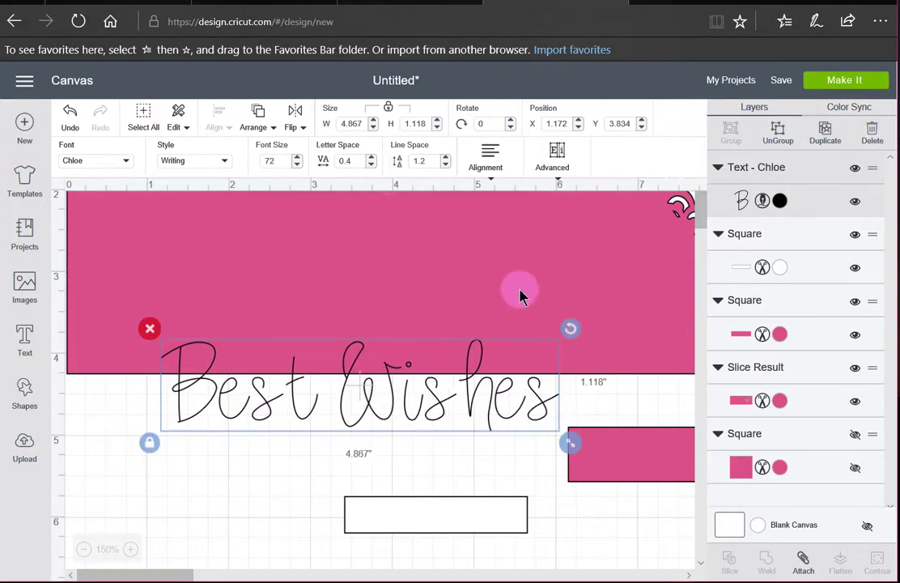
- Ungroup the "Best Wishes" text to letters and shift them left one by one to close the gaps between them
click(557, 162)
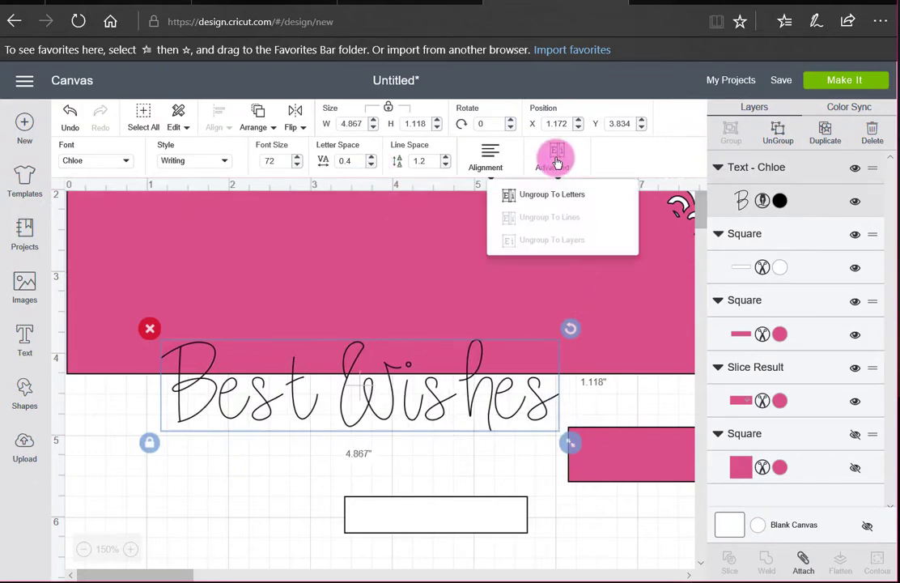
click(508, 195)
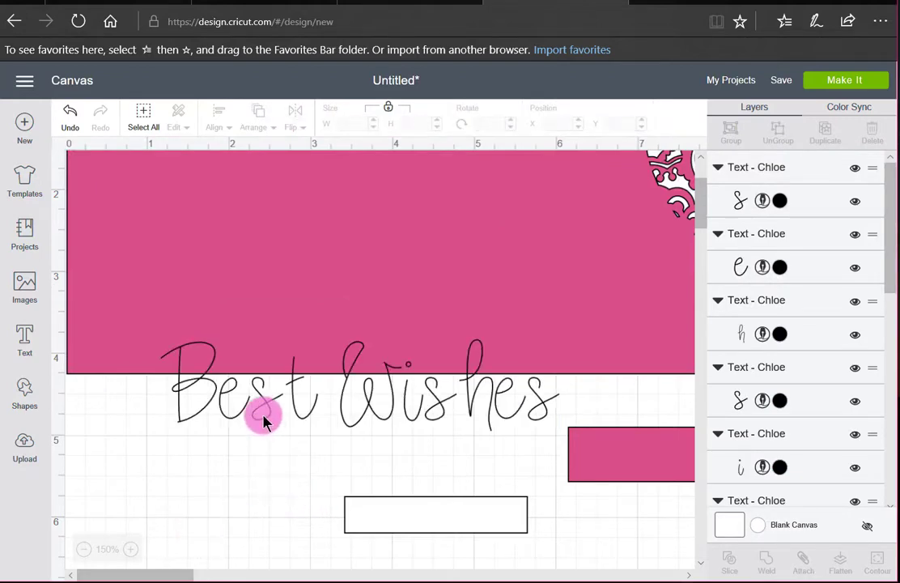
click(263, 417)
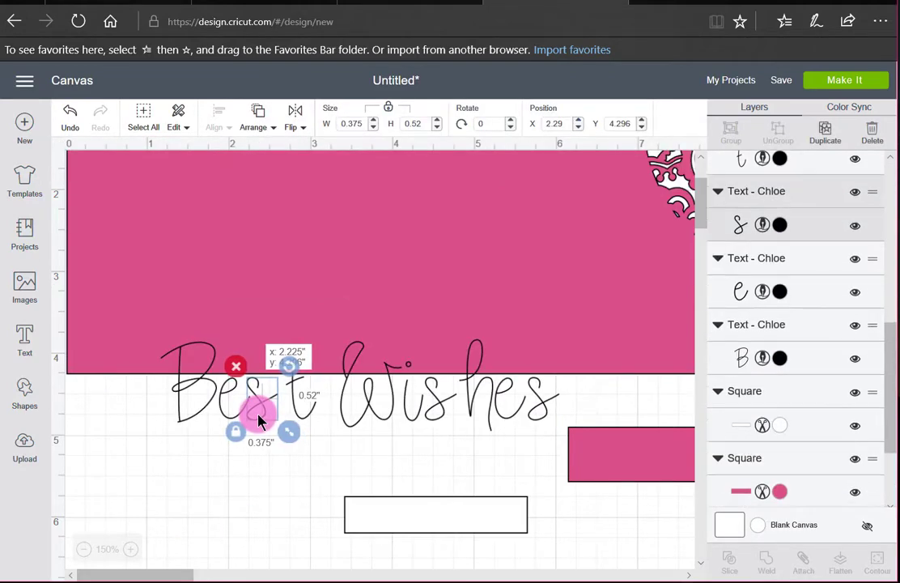
click(289, 421)
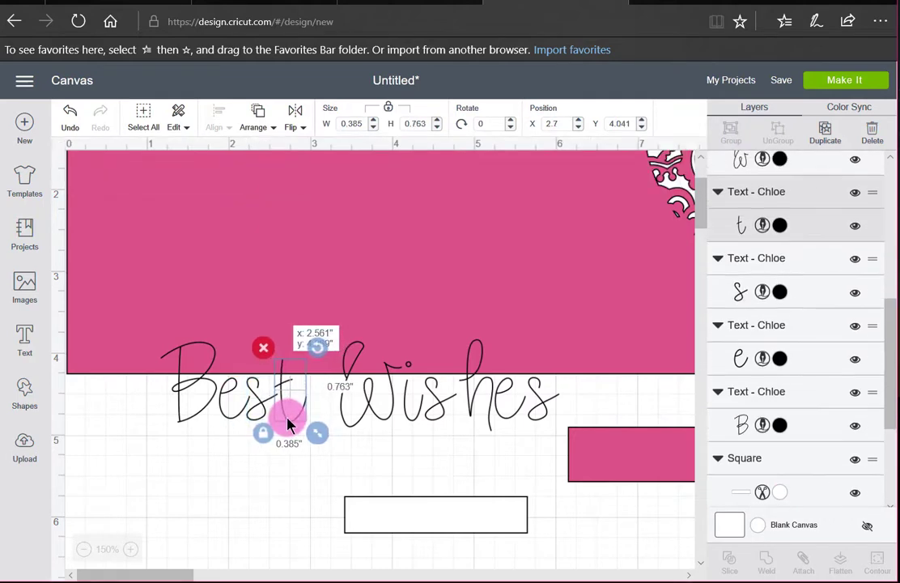
click(345, 426)
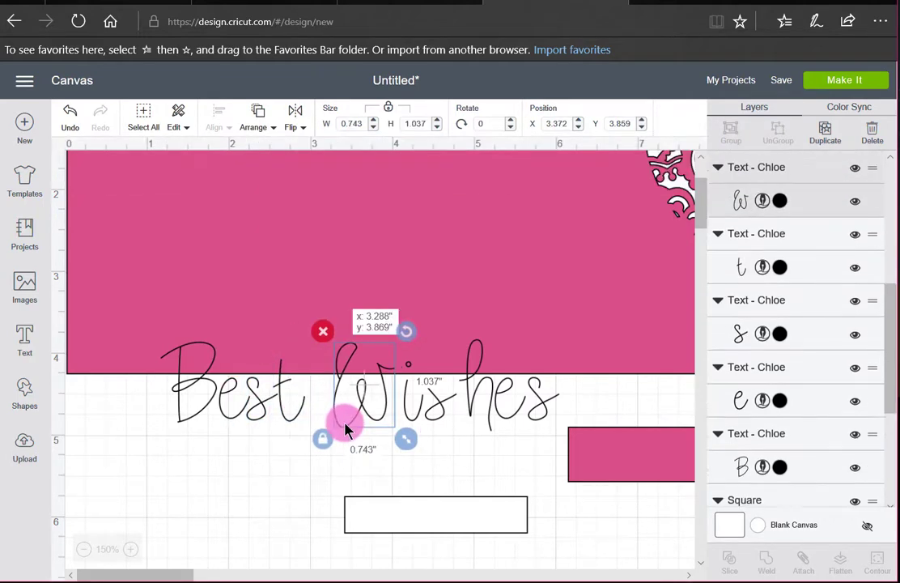
- Select all the "Best Wishes" letters and align them along their bottom edges
drag(533, 437, 167, 389)
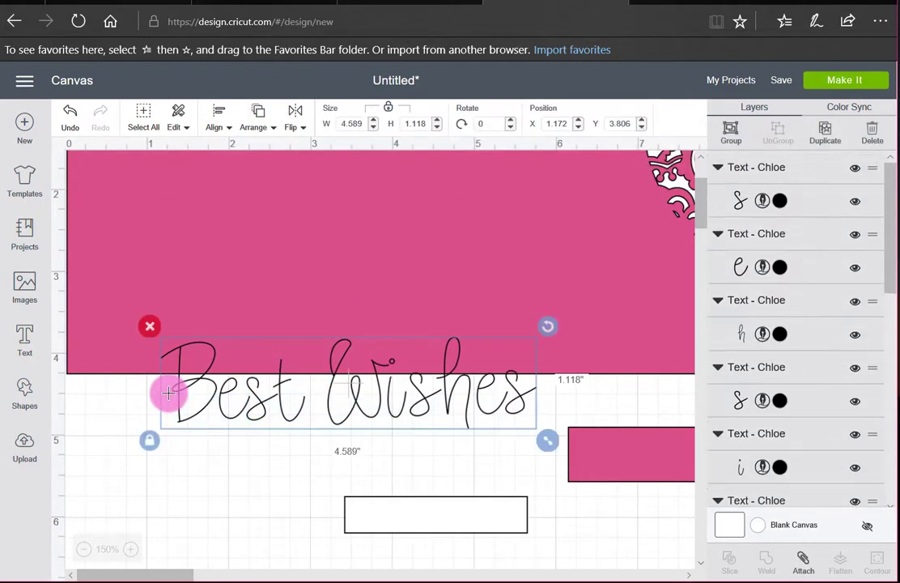
click(222, 126)
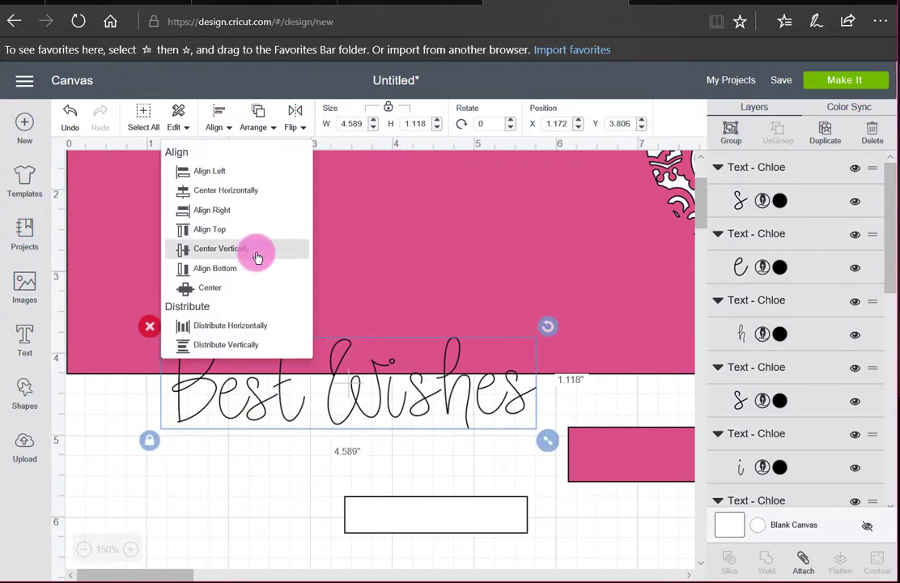
click(291, 272)
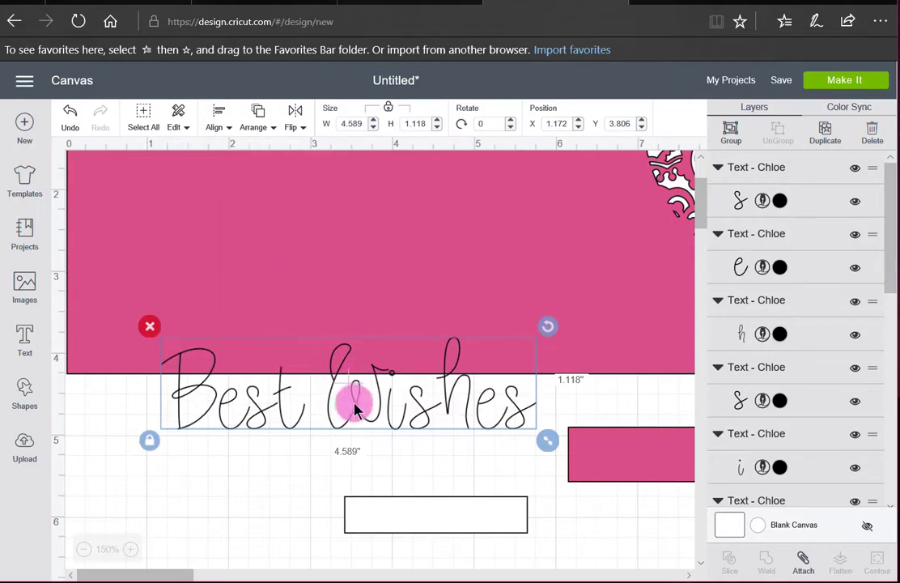
- Lower the "h" so its tail drops below the baseline, and group all the "Best Wishes" letters
click(450, 460)
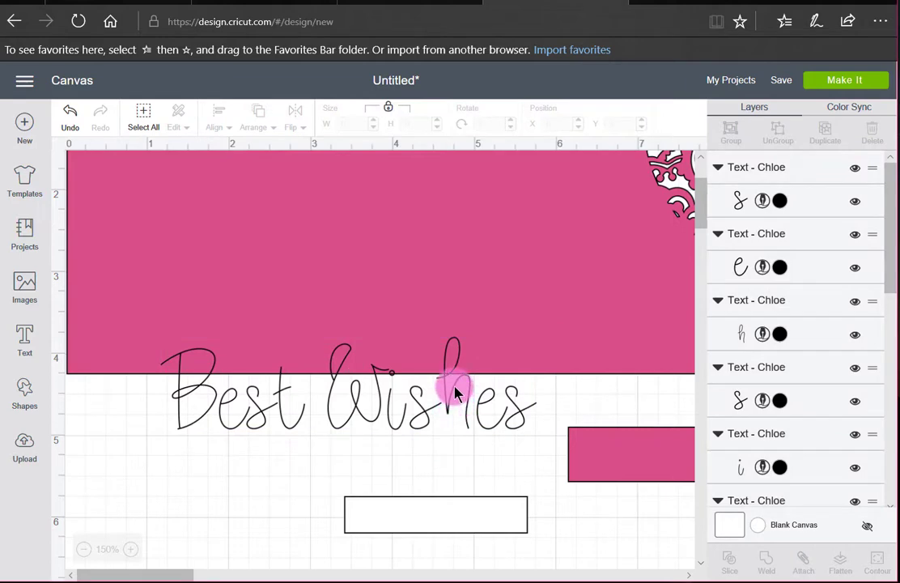
drag(455, 393, 455, 408)
click(522, 453)
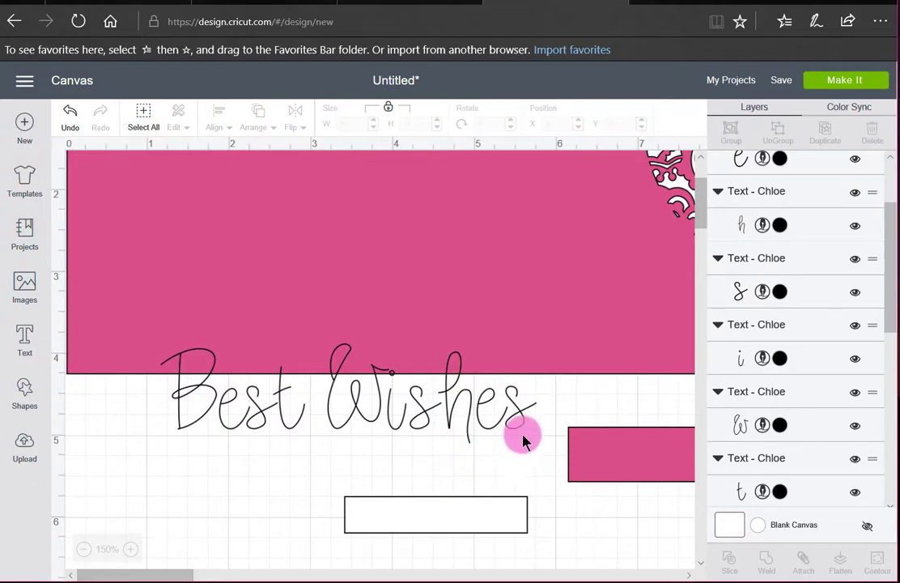
drag(539, 429, 148, 404)
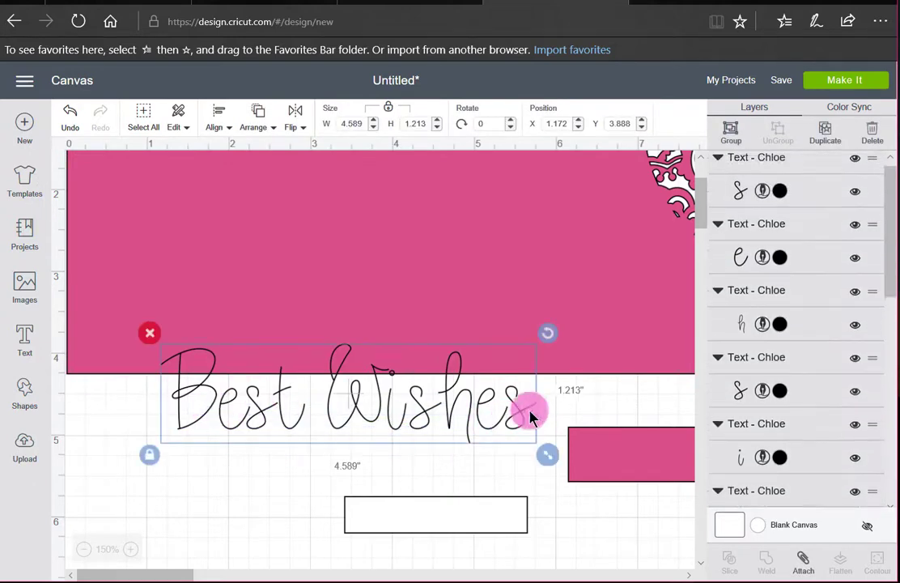
click(731, 135)
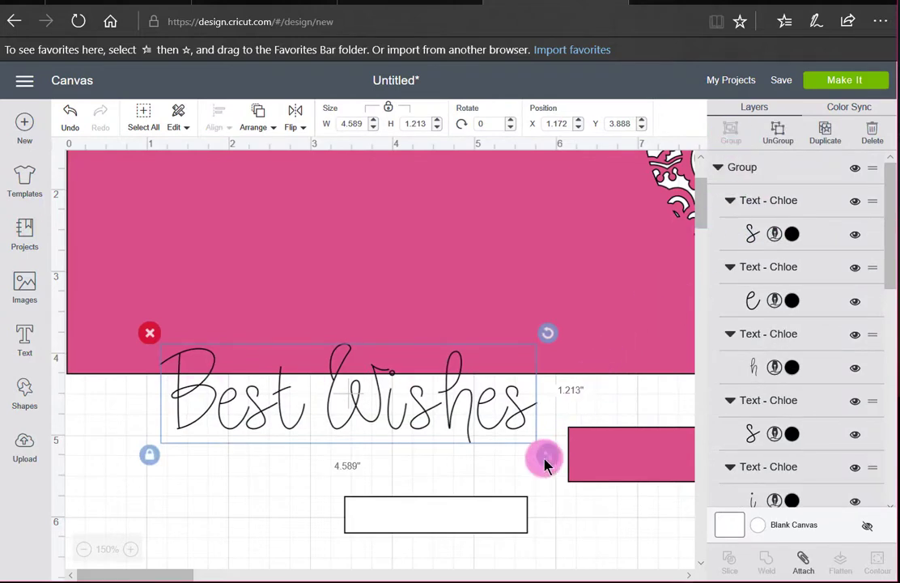
- Move the white bar to about X 2.52, Y 5.35 and shrink the grouped "Best Wishes" text to fit inside it
drag(468, 525, 386, 488)
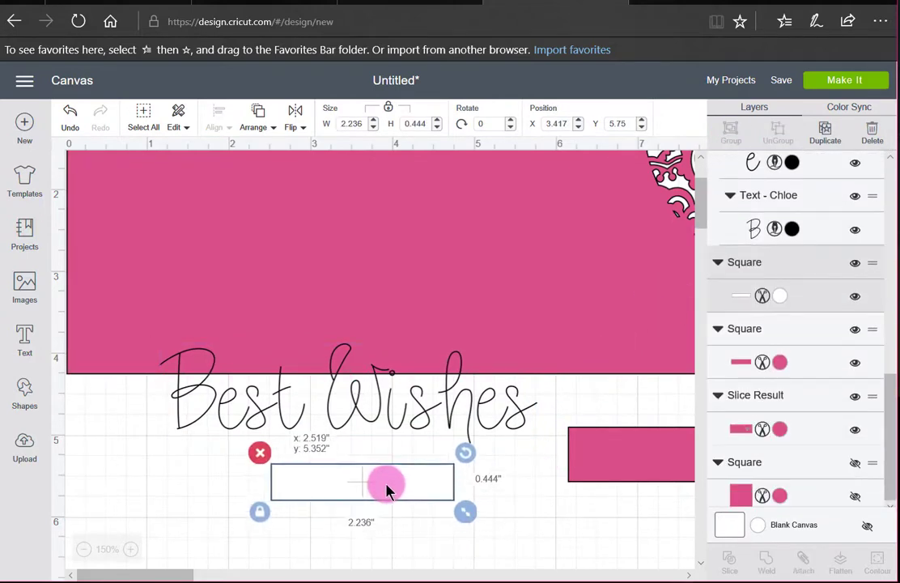
click(513, 412)
drag(543, 460, 298, 389)
drag(239, 354, 368, 484)
click(503, 529)
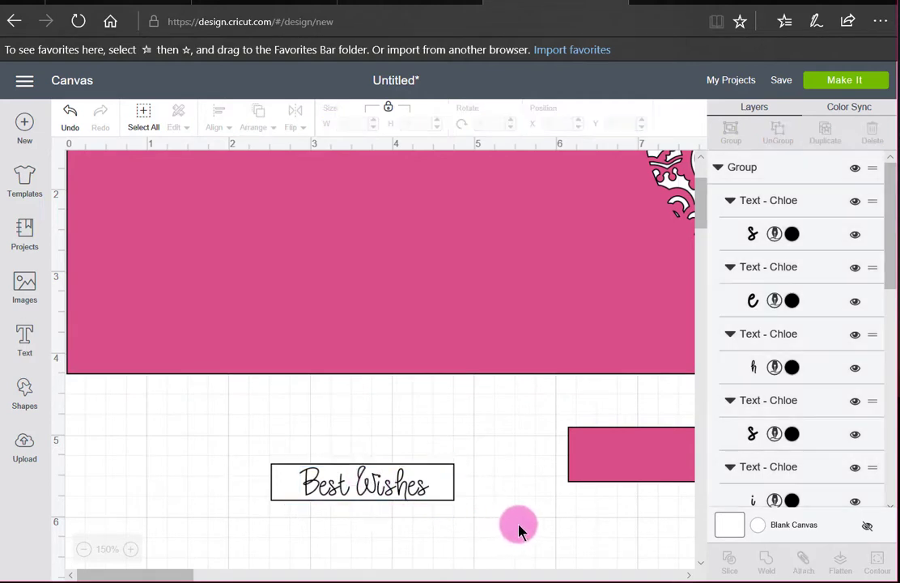
- Shift the pink bar up and to the left, and attach the "Best Wishes" text to the white bar
drag(615, 463, 585, 428)
click(504, 528)
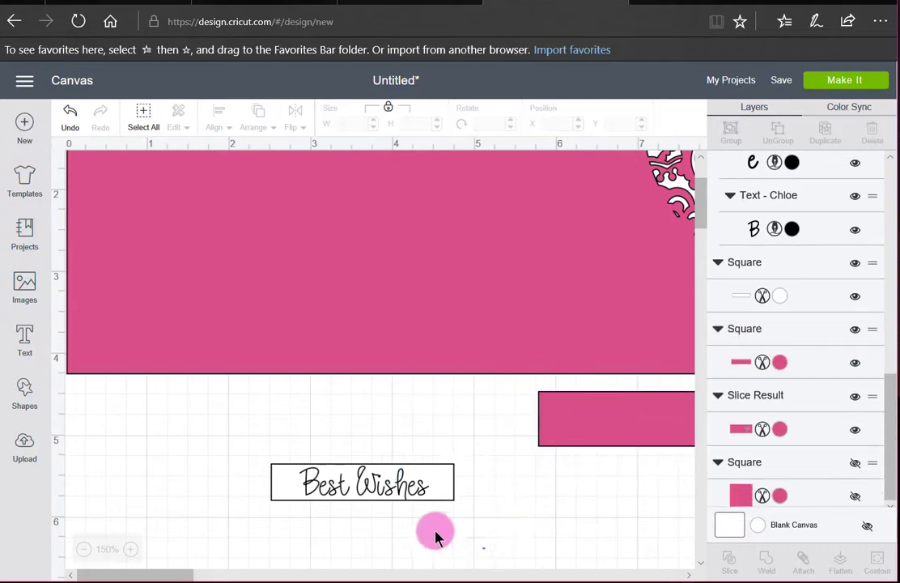
drag(485, 548, 362, 448)
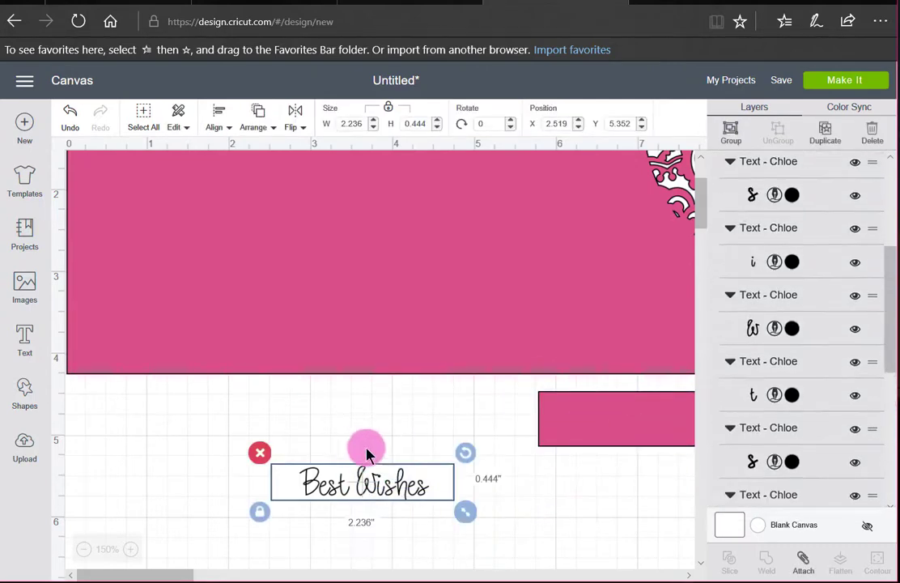
click(805, 569)
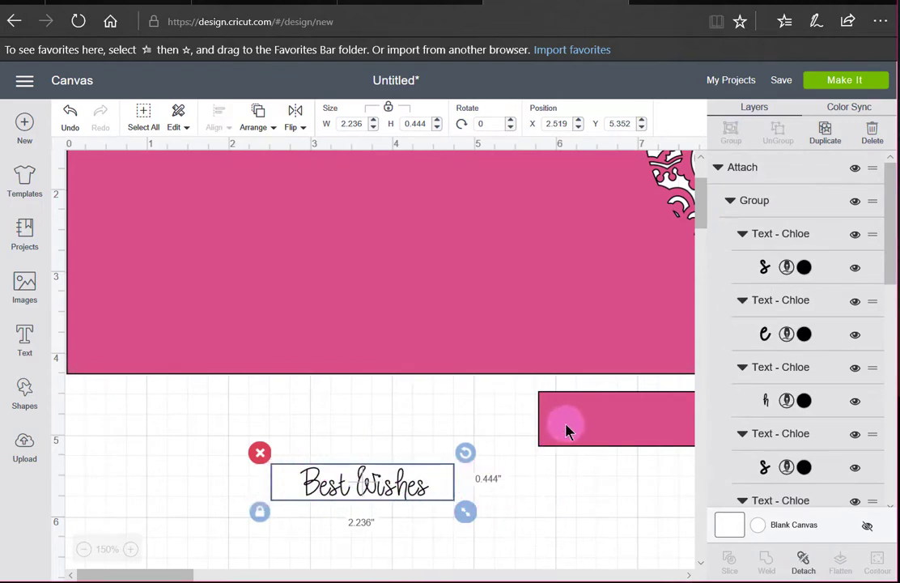
- Center the attached white label on the pink bar at about X 2.87, Y 4.43 and group the two
drag(566, 428, 334, 423)
drag(372, 478, 427, 426)
drag(581, 471, 453, 391)
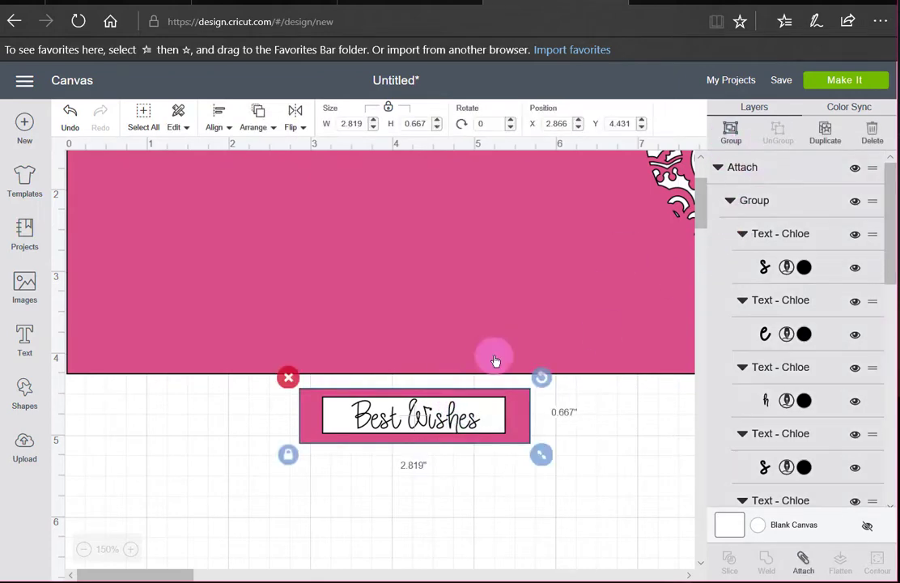
key(ctrl+g)
- Move the grouped "Best Wishes" label onto the card below the heart's point, at about X 7.26, Y 3.38
drag(161, 573, 207, 576)
drag(191, 417, 550, 340)
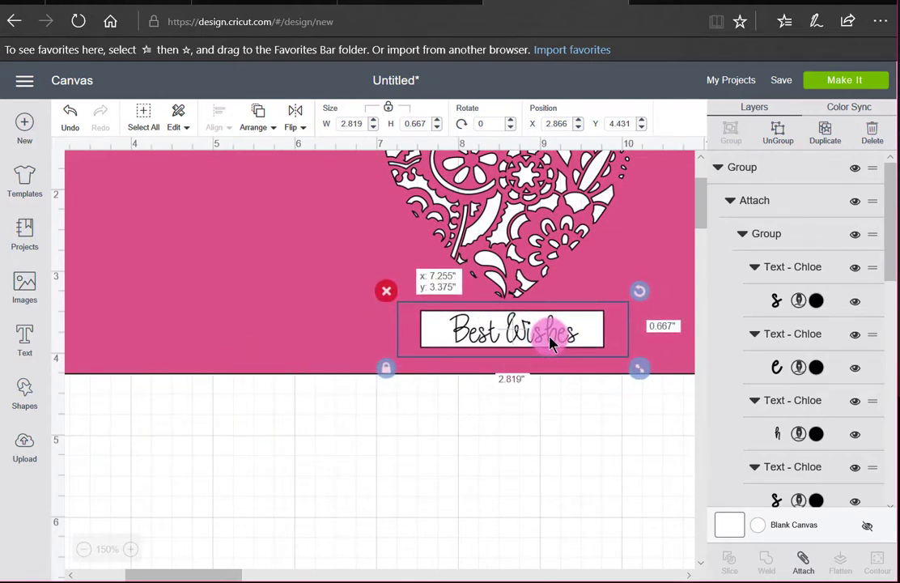
drag(549, 343, 550, 343)
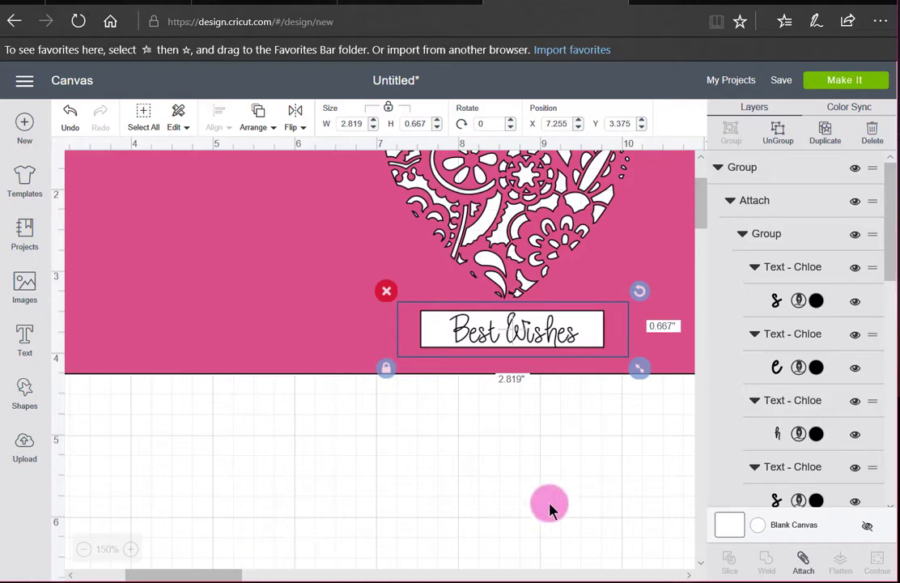
- Unhide the 5.5 in pink square and move it below the card to about X 4.45, Y 5
scroll(818, 364, down, 5)
scroll(829, 372, down, 3)
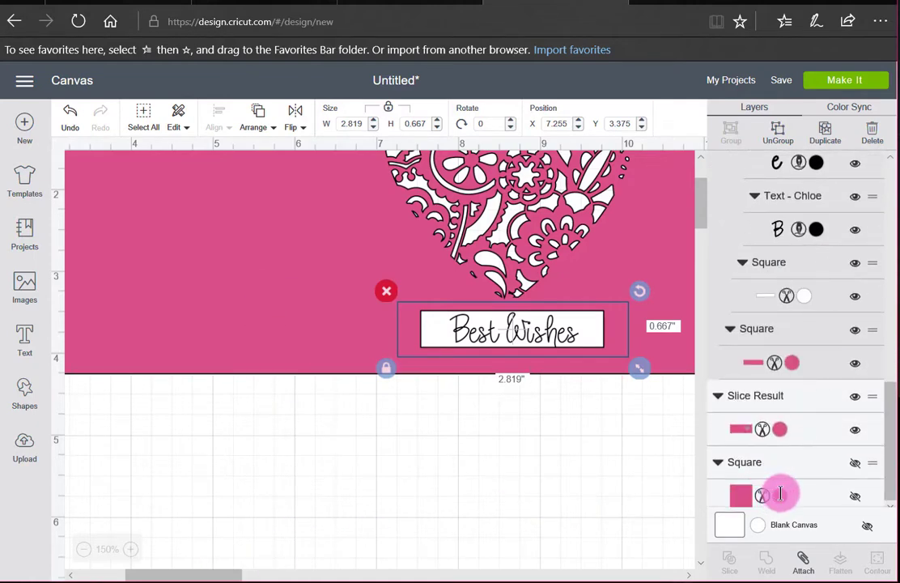
click(856, 497)
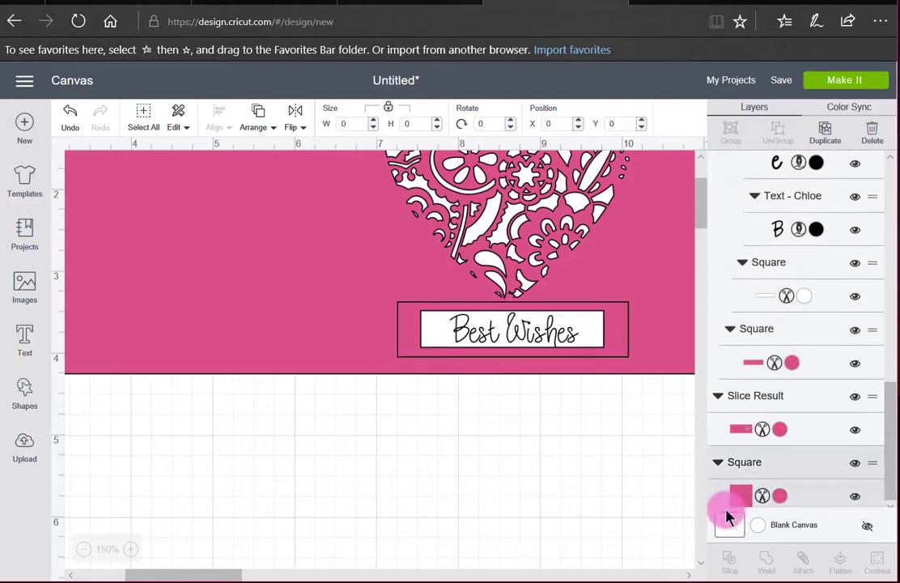
drag(243, 497, 404, 484)
drag(491, 532, 492, 532)
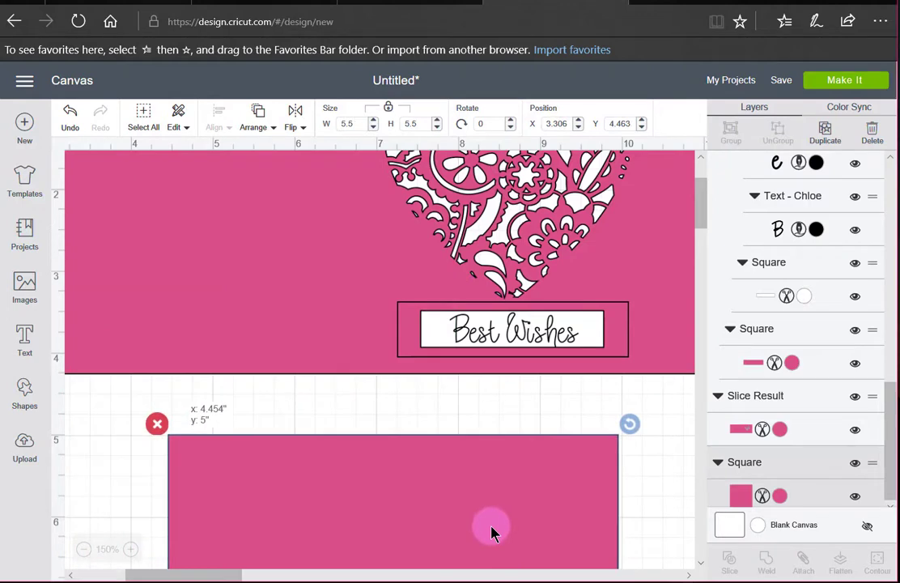
- Recolor the sliced card layer with the heart cutout white
click(321, 269)
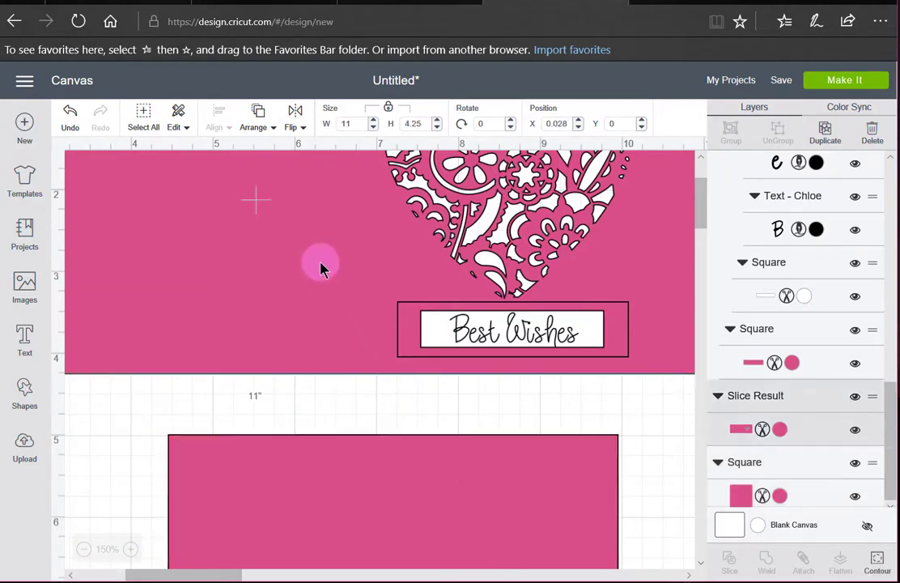
click(784, 429)
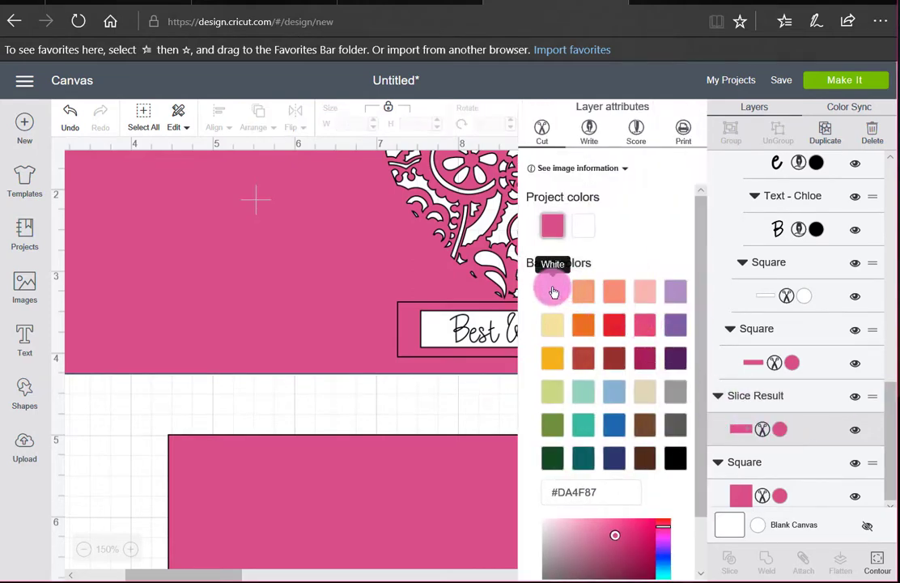
click(551, 291)
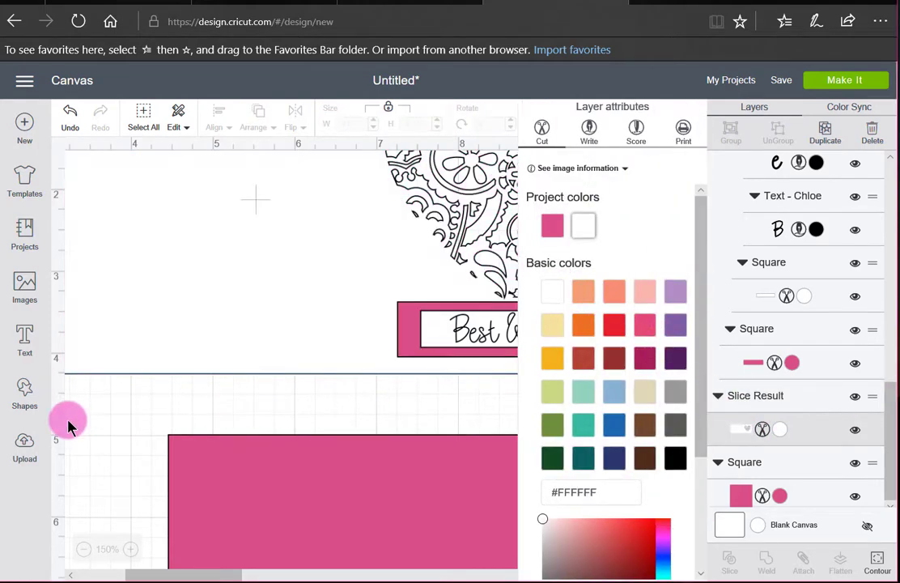
- Move the 5.5 in pink square behind the heart half of the card to X 5.5, Y 0
drag(296, 507, 422, 191)
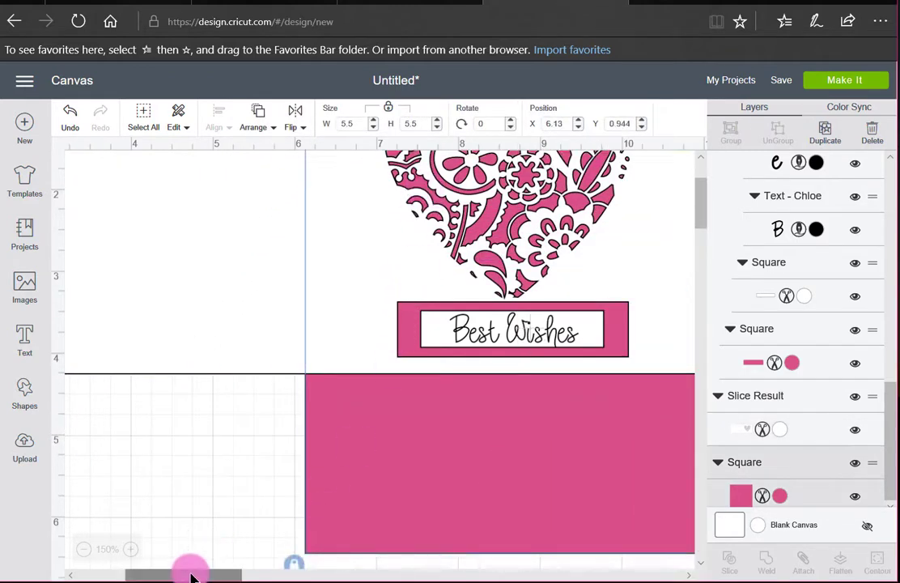
drag(191, 572, 202, 576)
drag(498, 471, 452, 291)
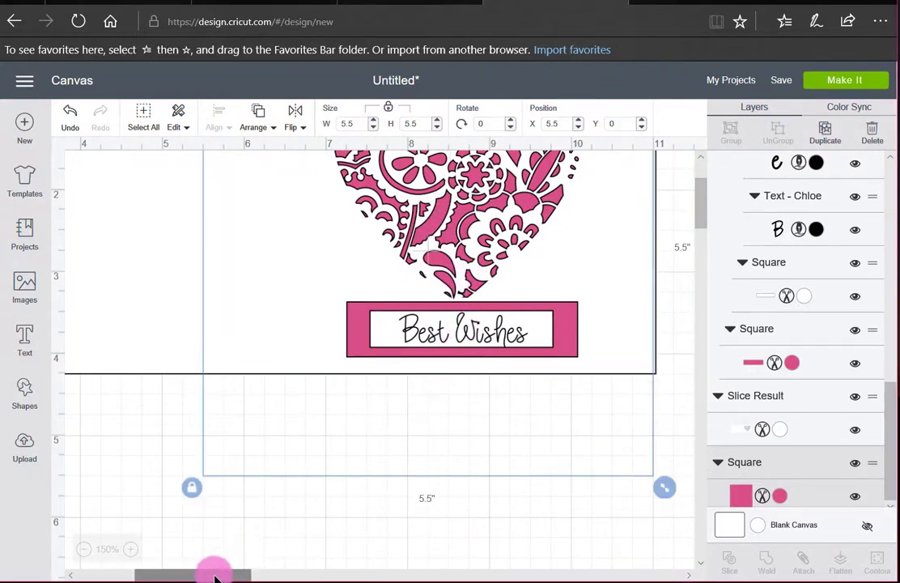
- Select the whole design and move it toward the middle of the canvas, with the card at about X 11.36, Y 9.94
drag(213, 576, 245, 572)
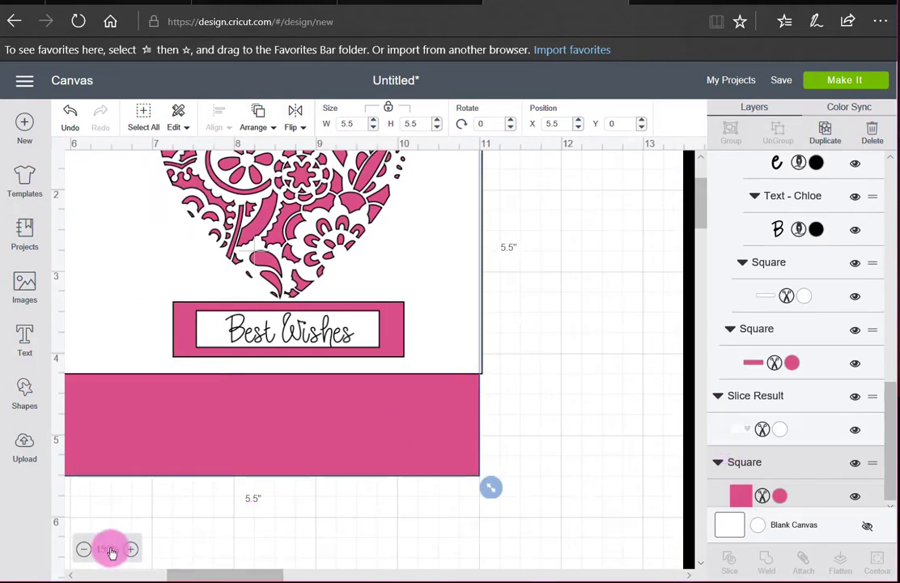
click(83, 549)
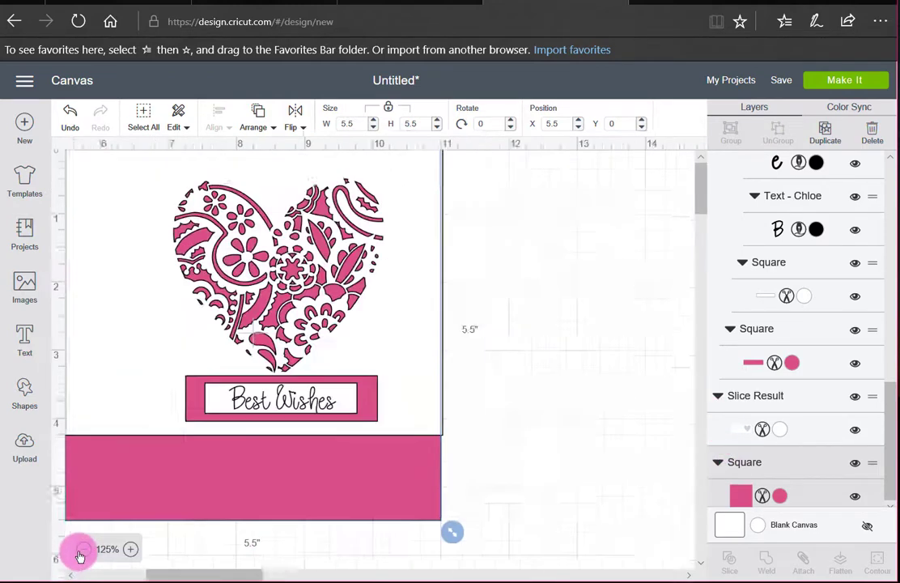
click(83, 548)
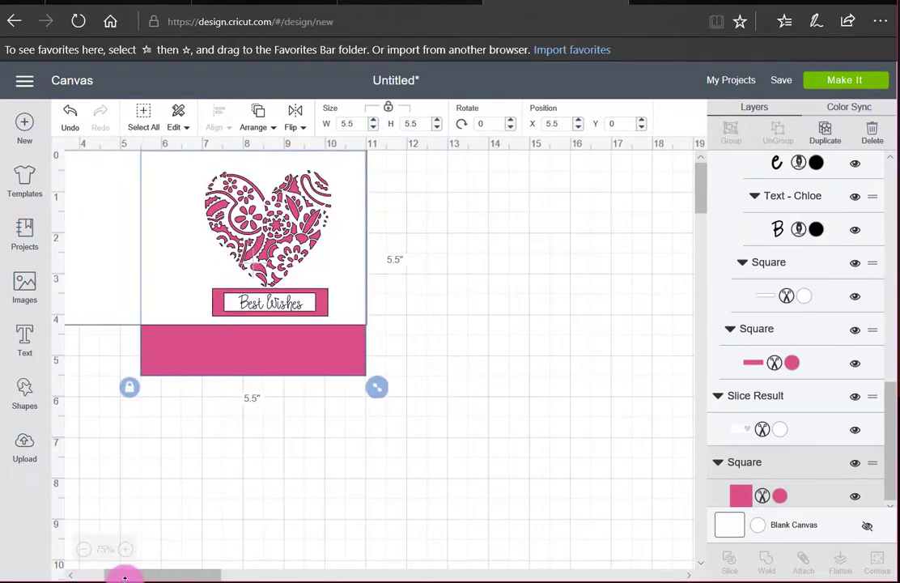
click(83, 549)
click(84, 548)
drag(299, 306, 76, 157)
drag(145, 217, 272, 327)
click(494, 340)
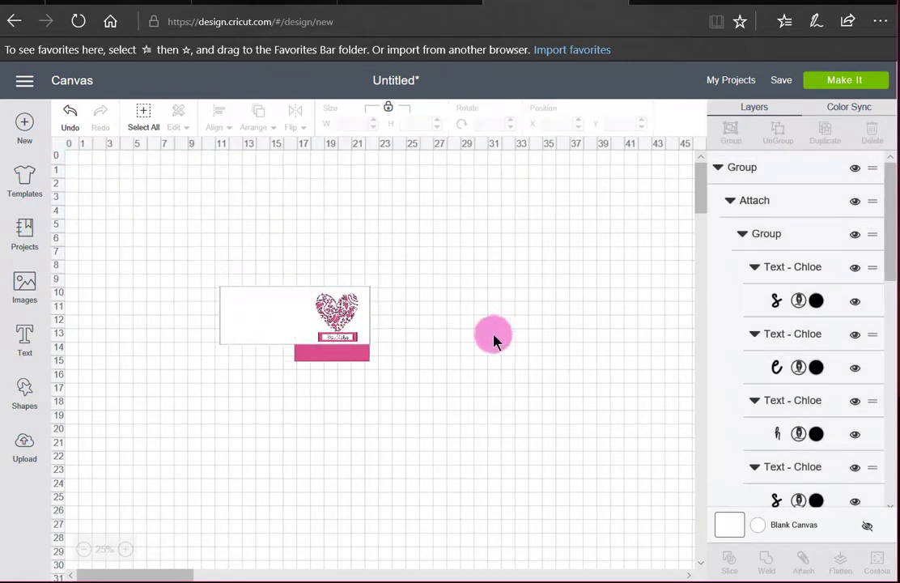
- Move the pink square clear of the card to about X 26.33, Y 8.72 and set its height alone to 4.25 in
drag(344, 361, 474, 336)
click(473, 329)
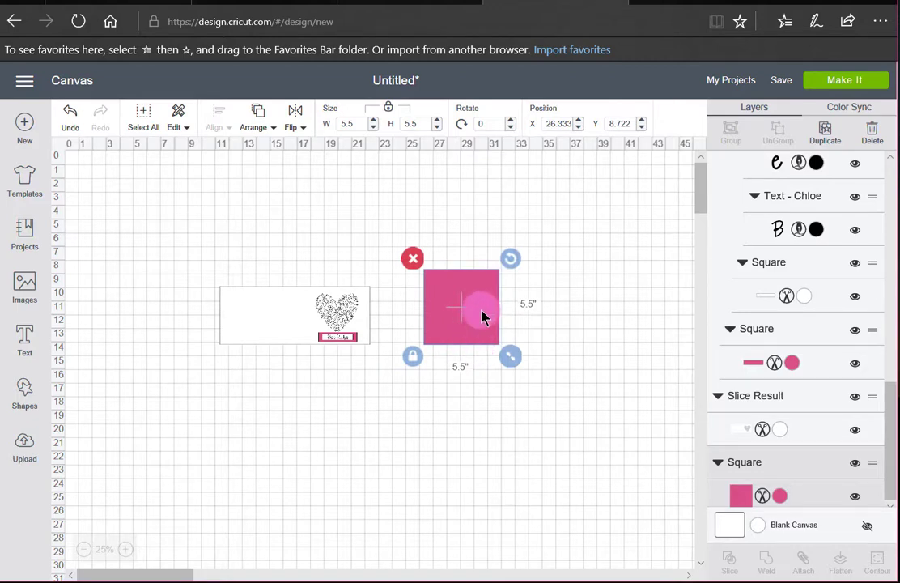
click(389, 109)
click(422, 123)
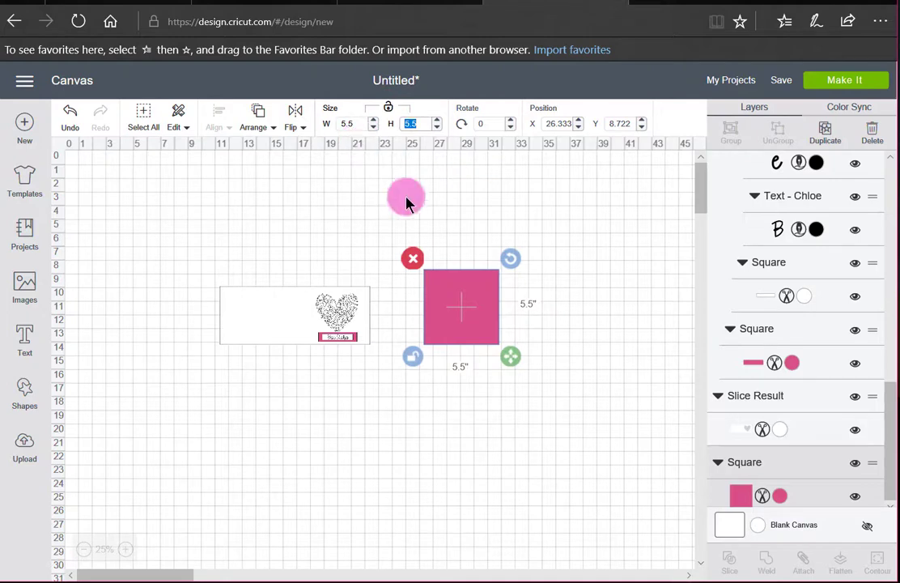
text(4.2)
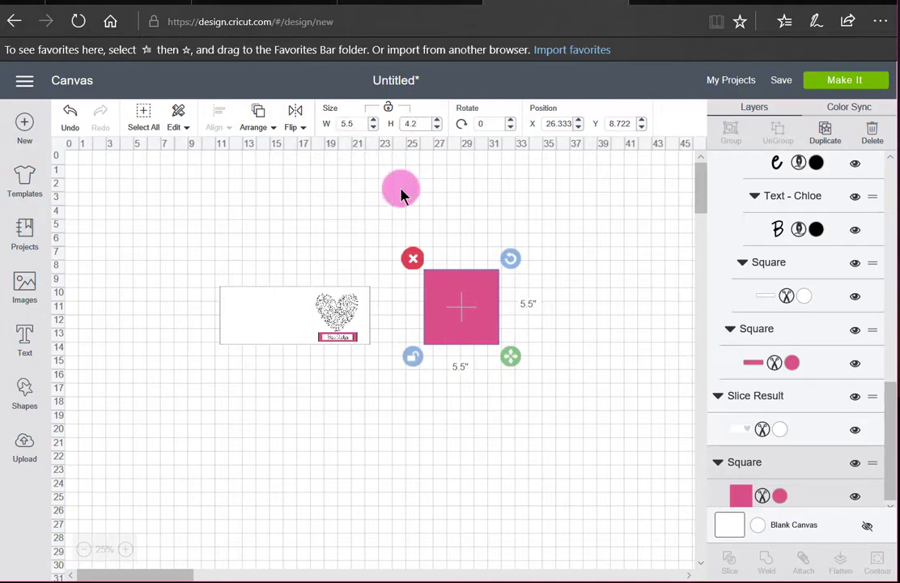
text(5)
key(Return)
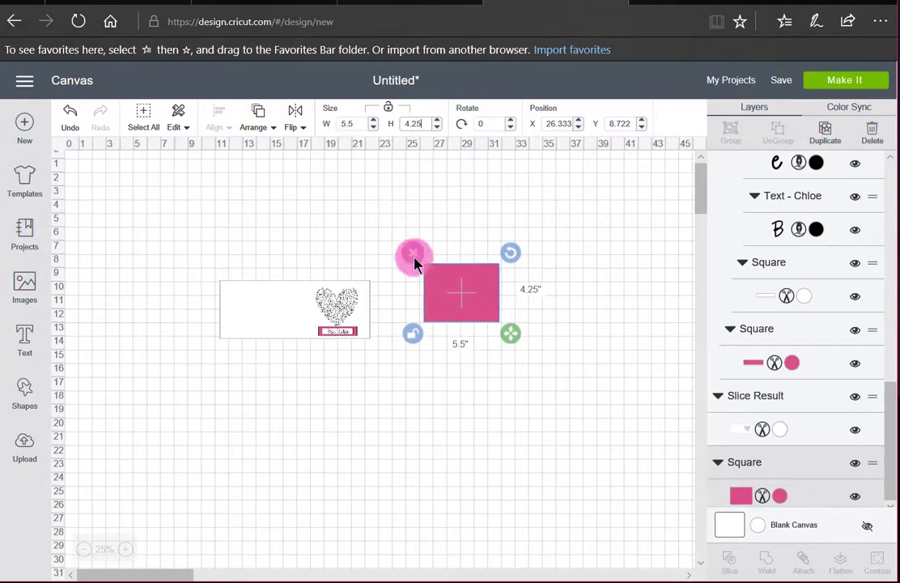
- Move the 5.5 by 4.25 in pink rectangle behind the heart half of the card and align it with the card's edges
drag(462, 297, 335, 315)
click(412, 375)
drag(436, 409, 137, 245)
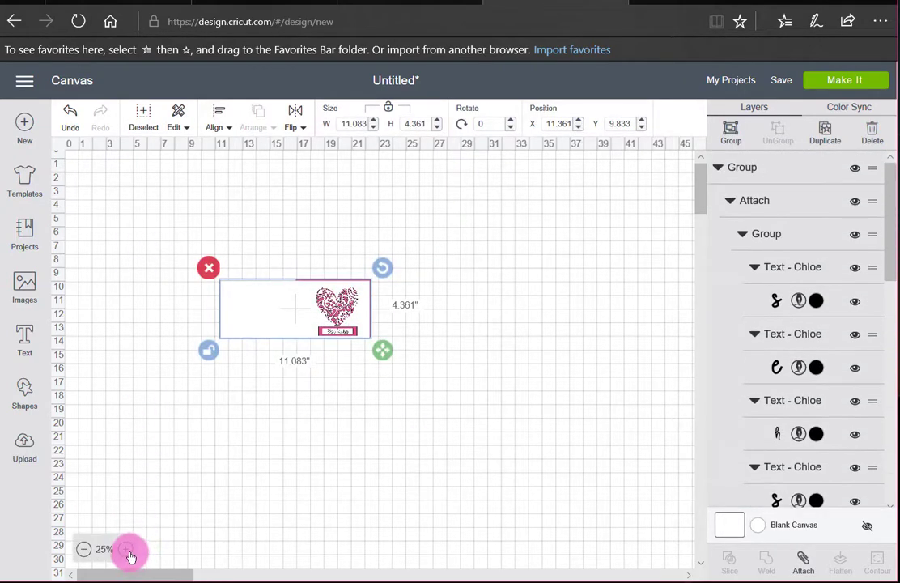
click(130, 552)
click(130, 552)
click(130, 552)
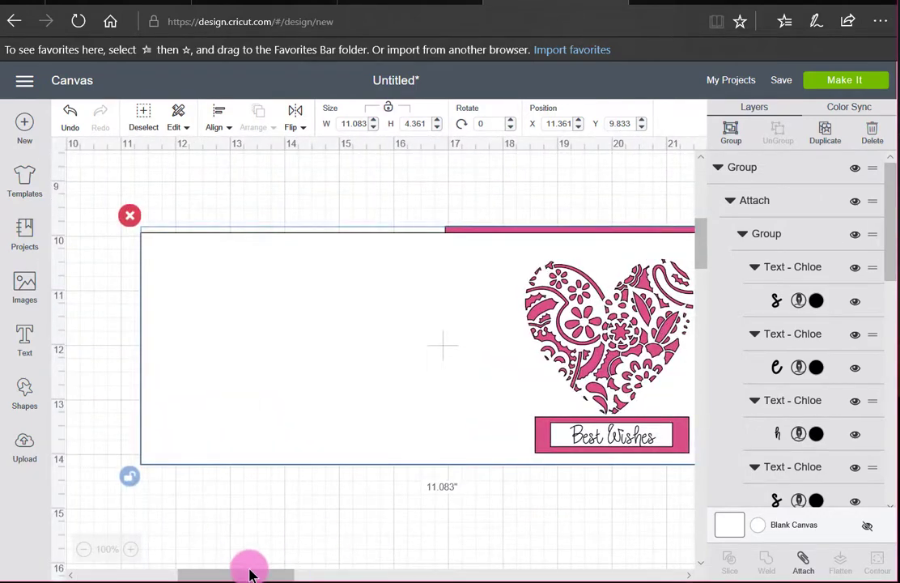
drag(249, 573, 275, 568)
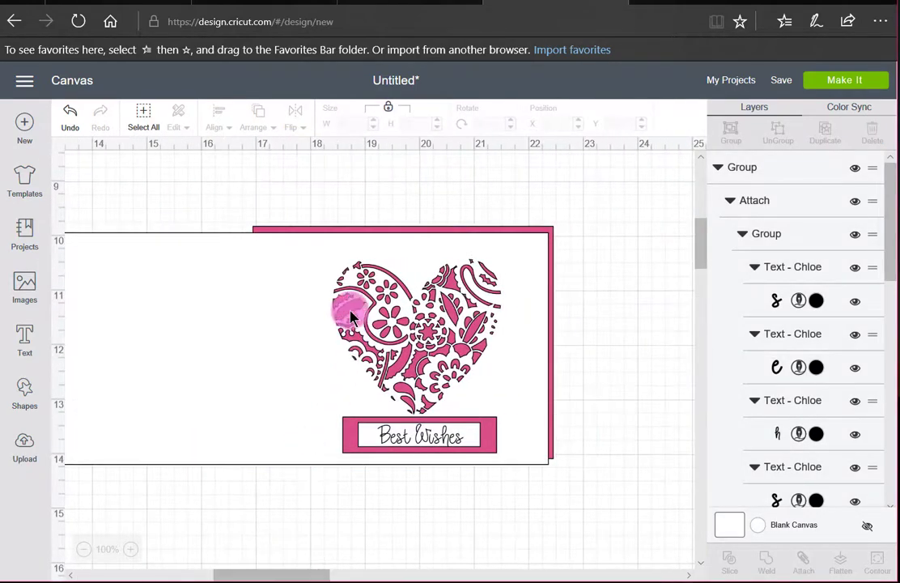
drag(363, 233, 384, 285)
mouse_move(312, 575)
mouse_down()
mouse_move(267, 577)
mouse_move(297, 572)
mouse_up()
click(486, 542)
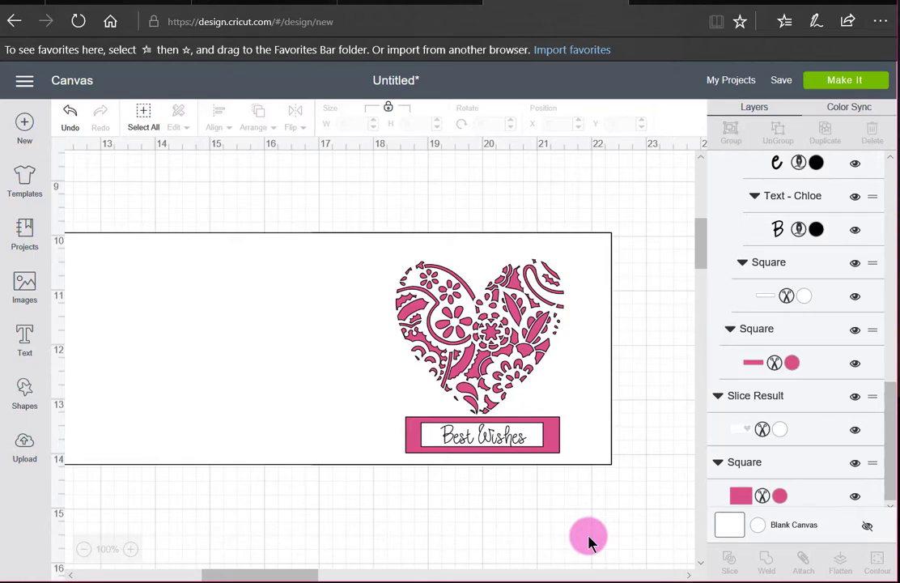
- Add a score line to the canvas
click(26, 396)
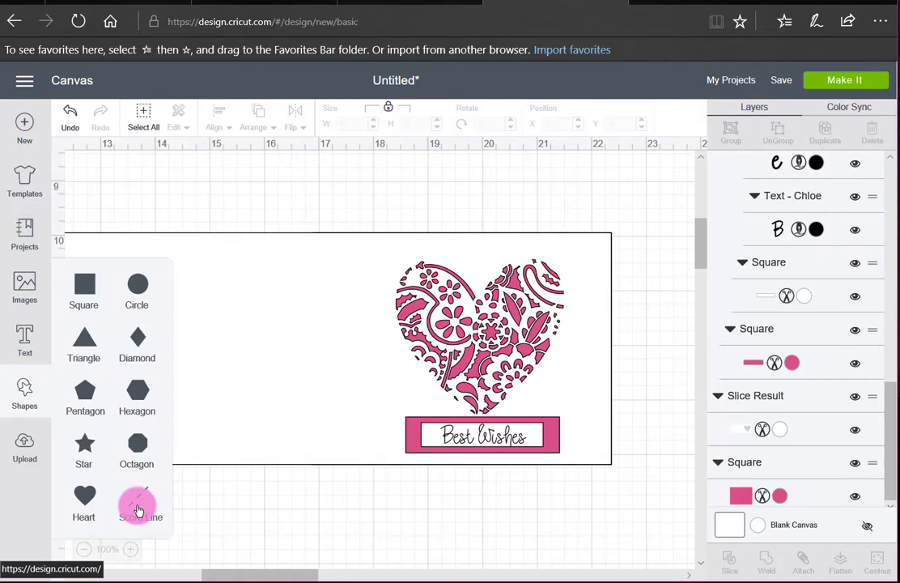
click(138, 510)
drag(231, 571, 87, 573)
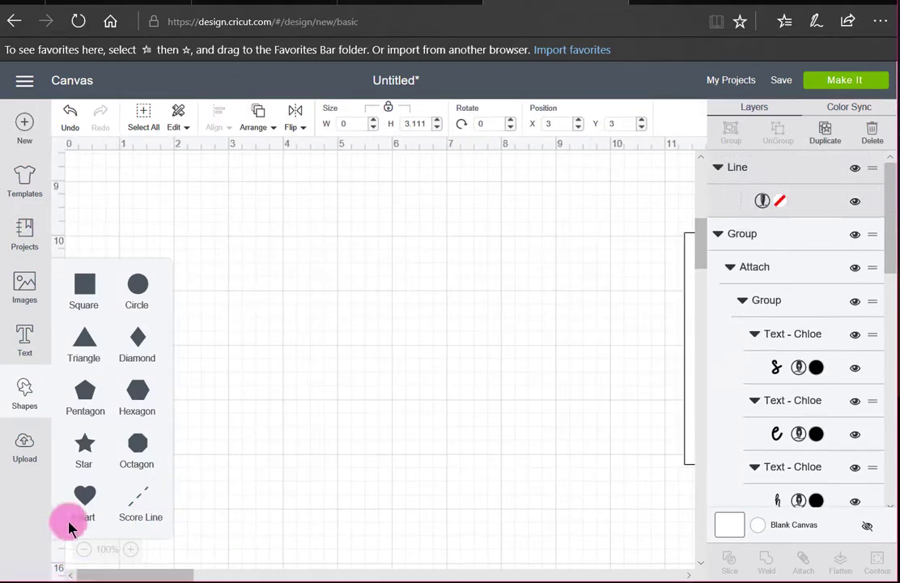
click(261, 390)
drag(143, 575, 102, 576)
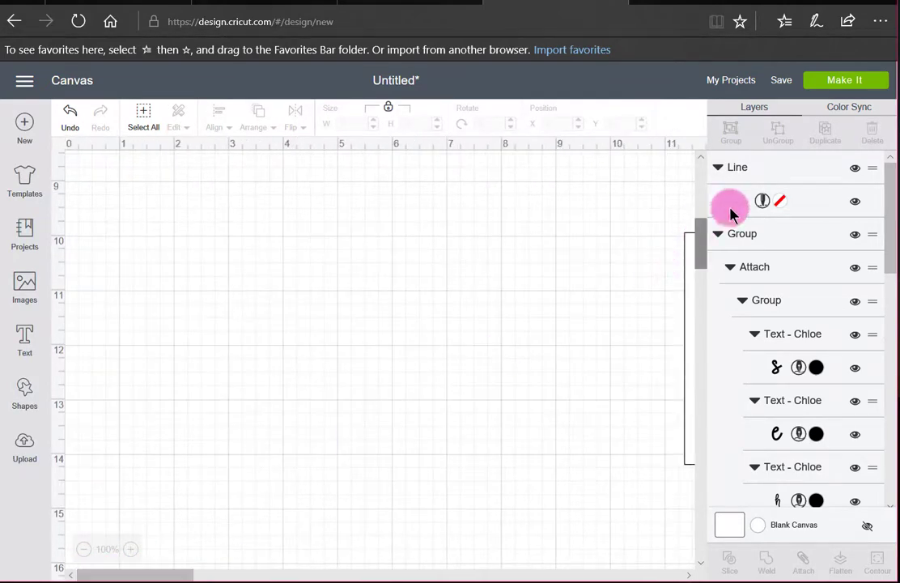
- Move the score line across the canvas to about X 15.03, Y 3.83
click(827, 202)
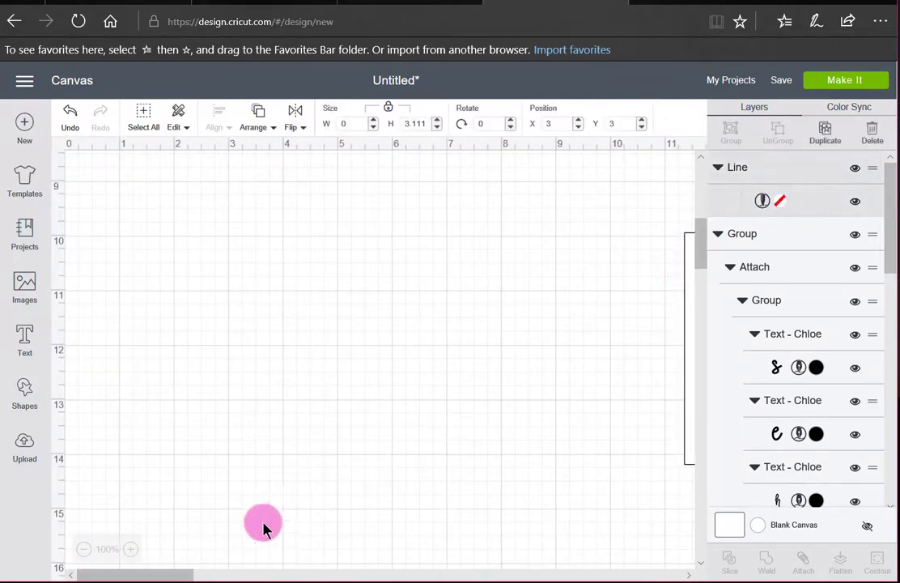
mouse_move(161, 572)
mouse_down()
mouse_move(417, 559)
mouse_move(353, 574)
mouse_move(157, 576)
mouse_up()
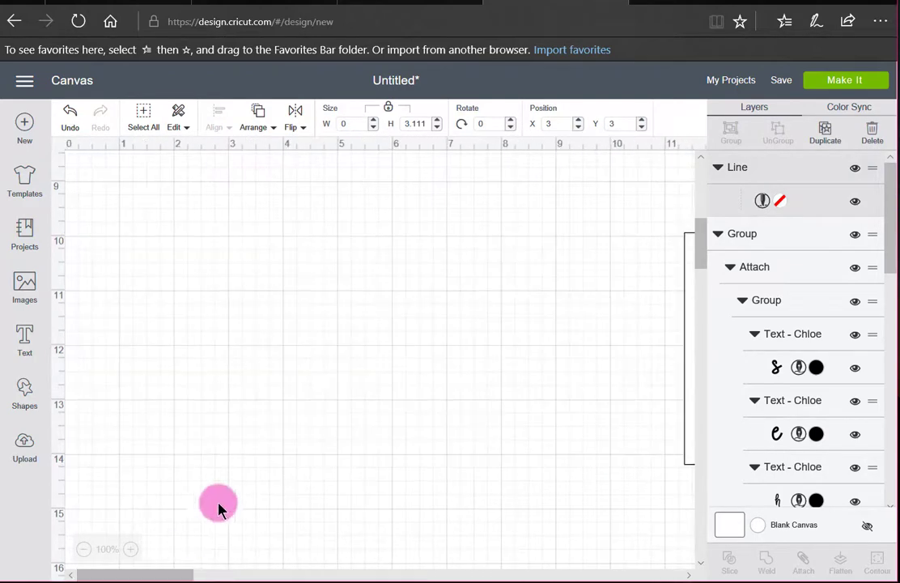
scroll(324, 426, up, 5)
scroll(323, 426, up, 3)
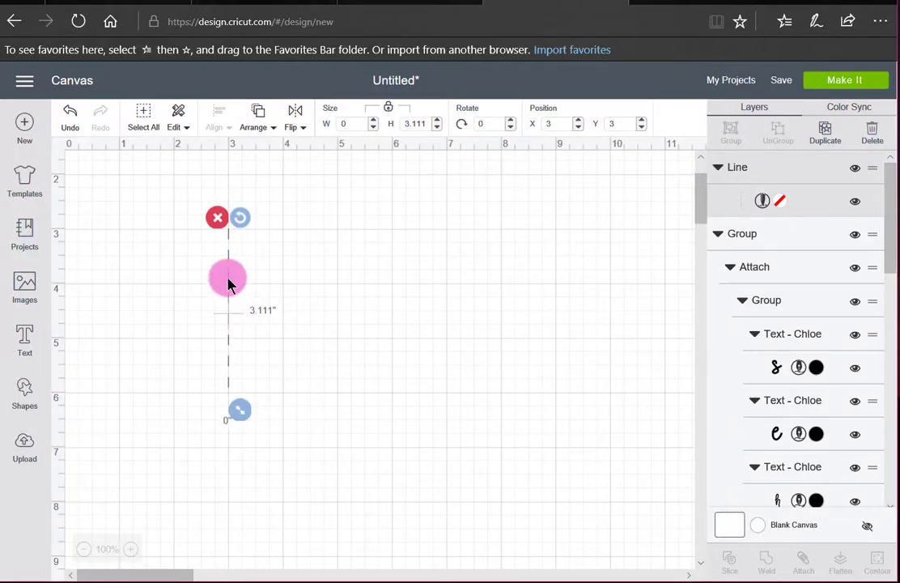
drag(229, 284, 545, 357)
drag(137, 576, 209, 566)
click(123, 399)
drag(181, 397, 482, 363)
drag(212, 572, 243, 566)
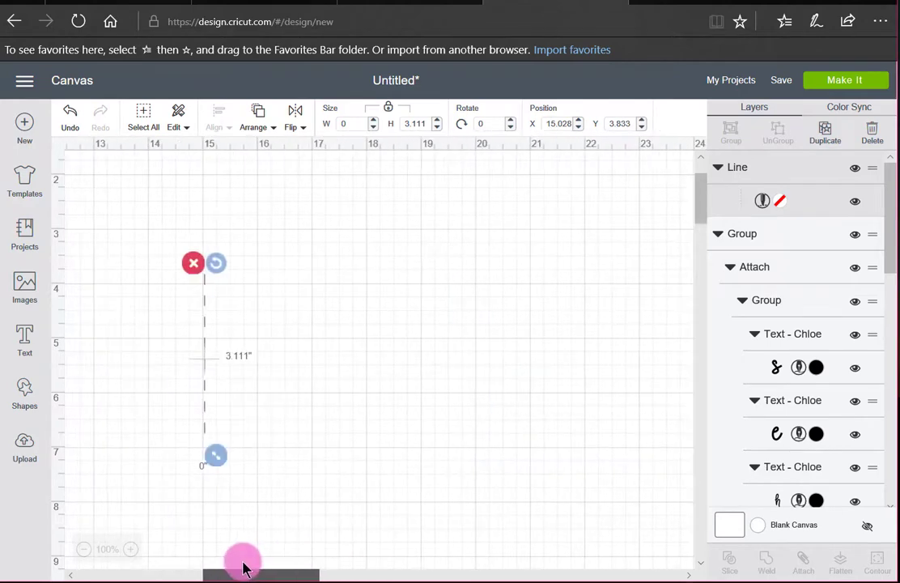
scroll(480, 370, up, 2)
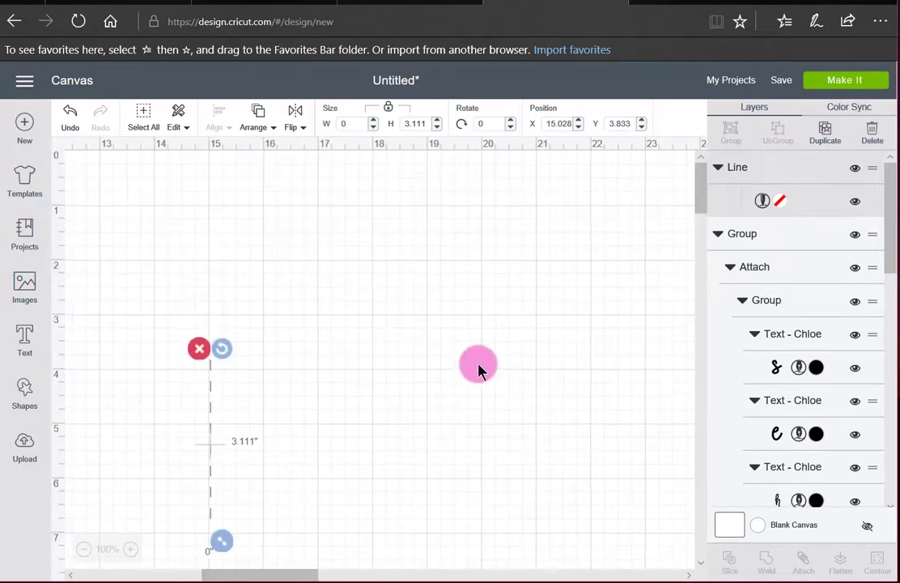
- Select the card together with its label and pink backing, and set their position to X 1, Y 1
click(742, 233)
scroll(563, 446, up, 4)
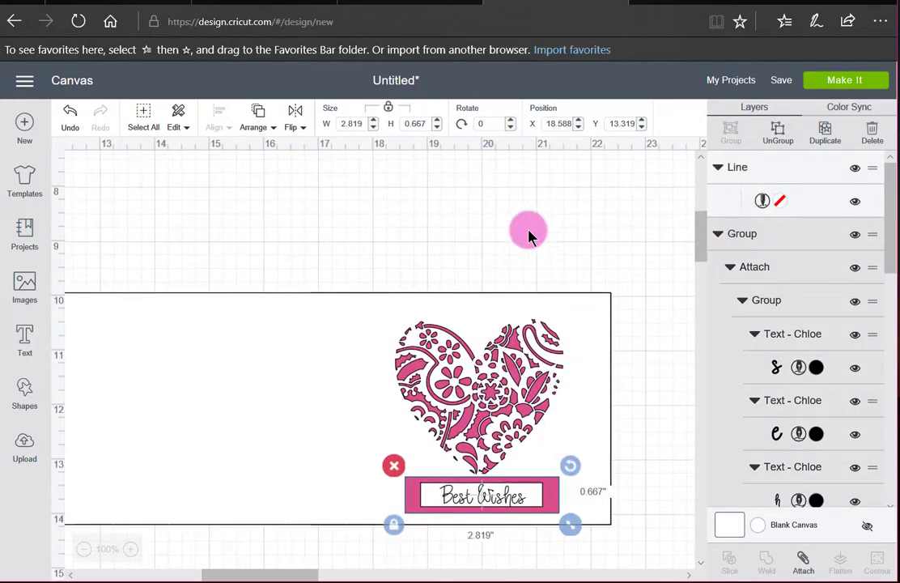
drag(619, 542, 288, 202)
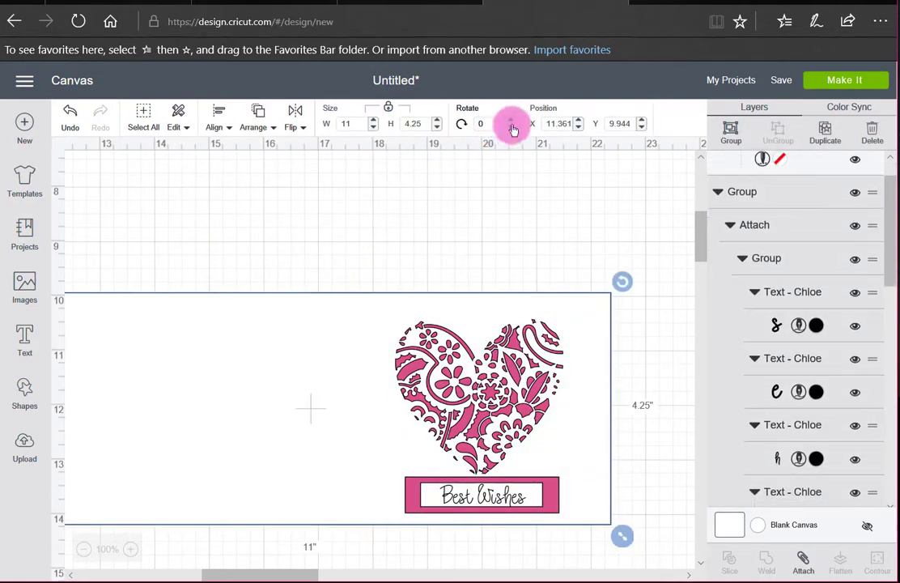
drag(542, 124, 590, 124)
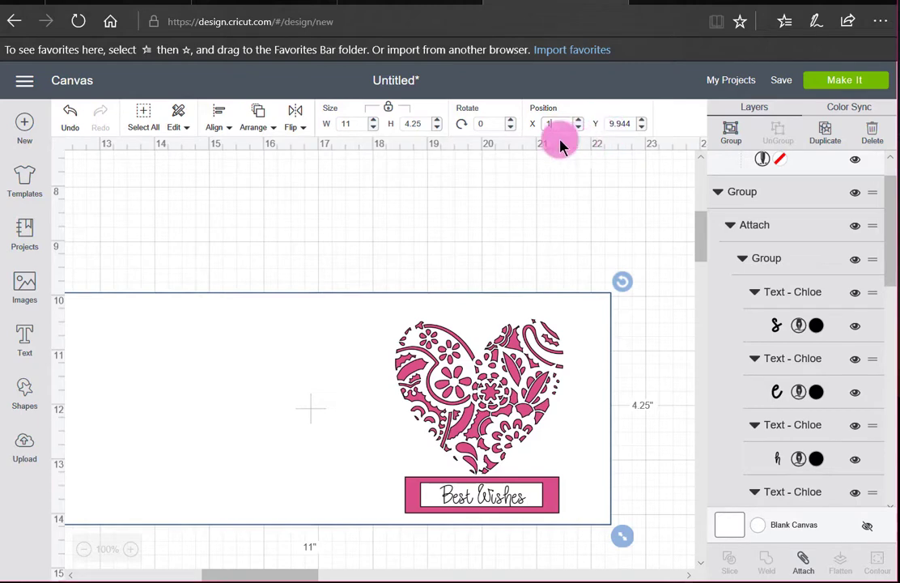
click(619, 123)
text(1)
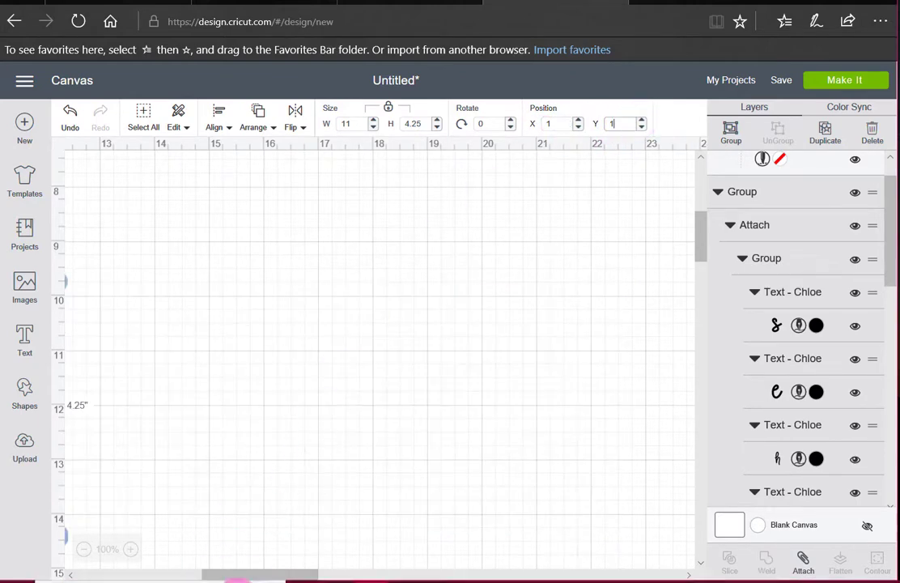
drag(275, 574, 87, 573)
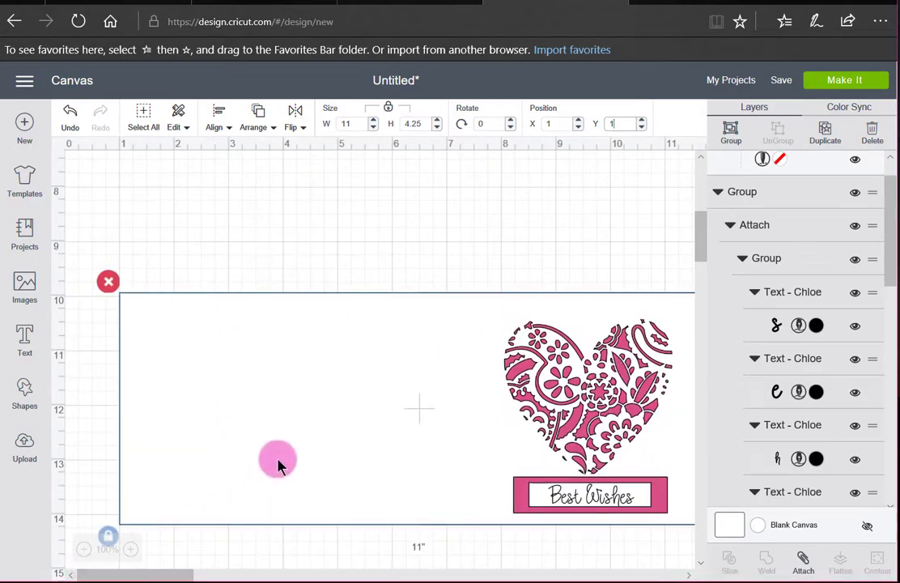
click(317, 415)
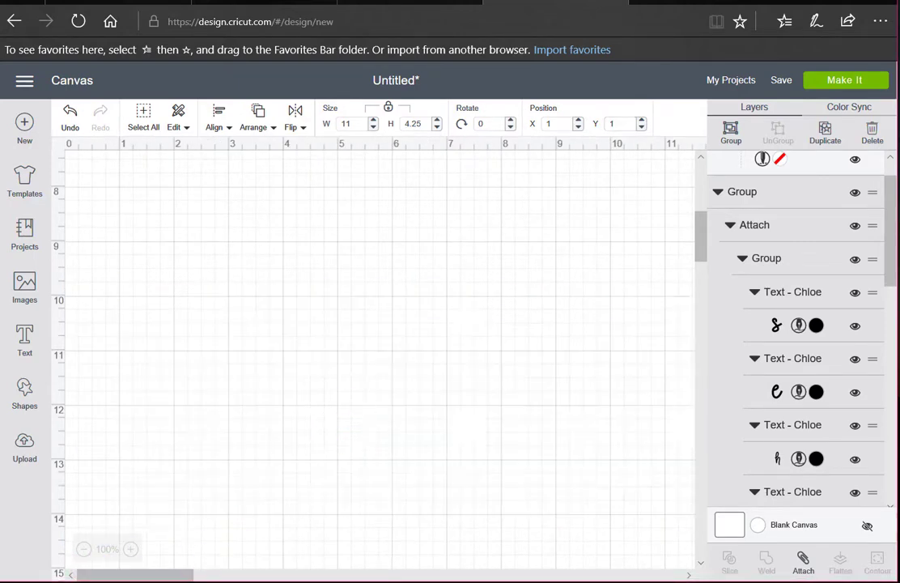
scroll(215, 429, up, 8)
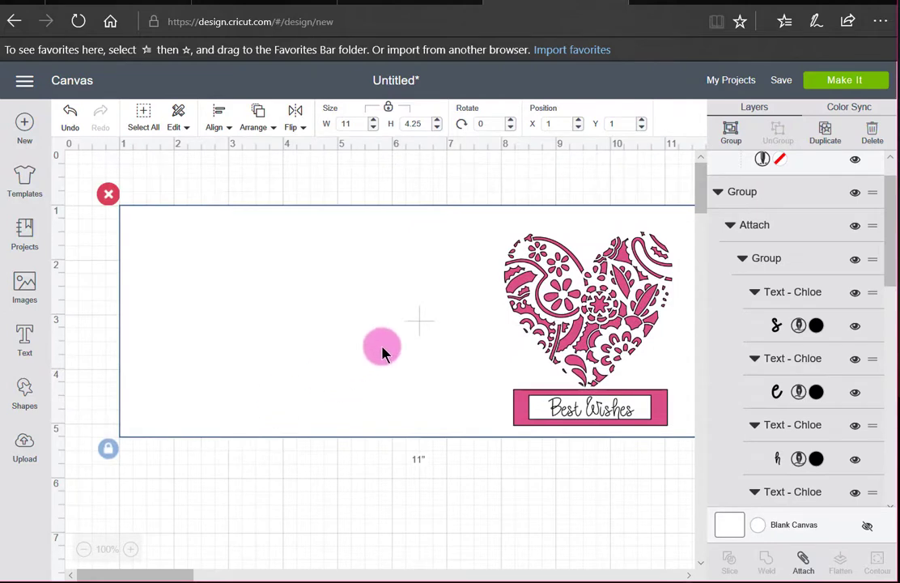
- Set the score line's X position to 2, and move it onto the middle of the card
click(813, 161)
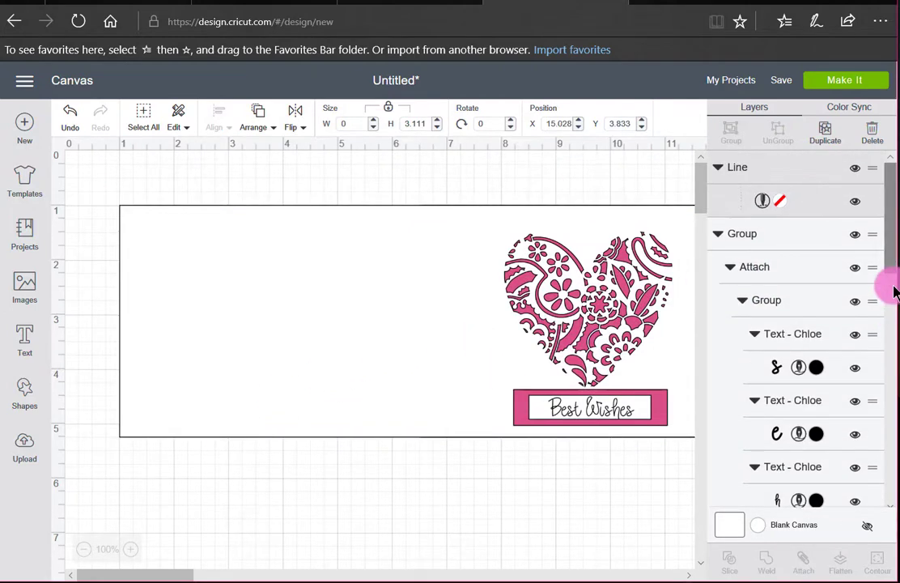
scroll(831, 218, up, 1)
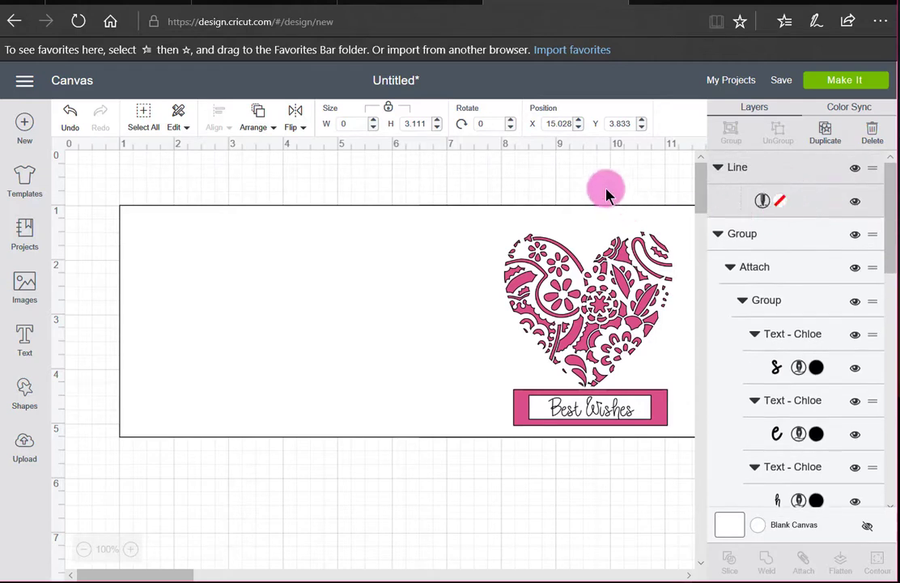
drag(547, 124, 573, 123)
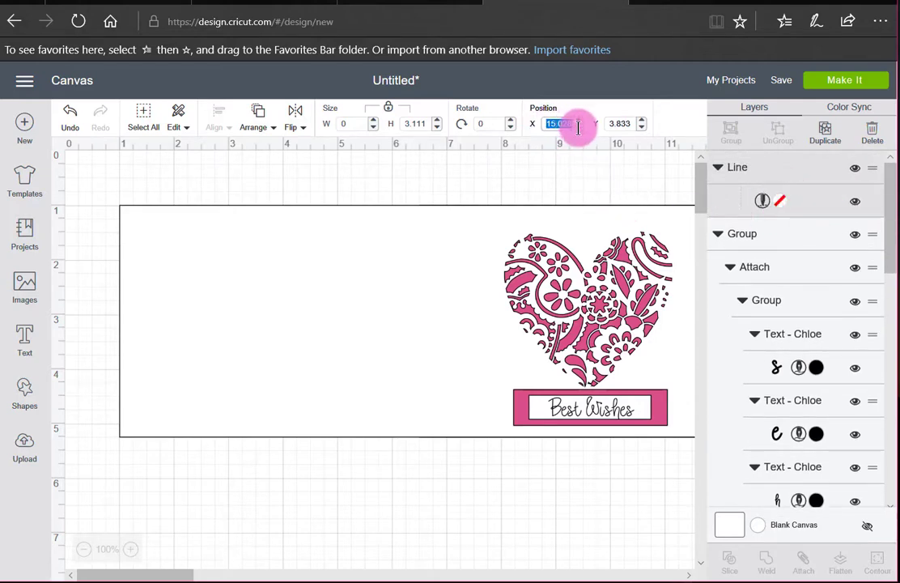
click(605, 134)
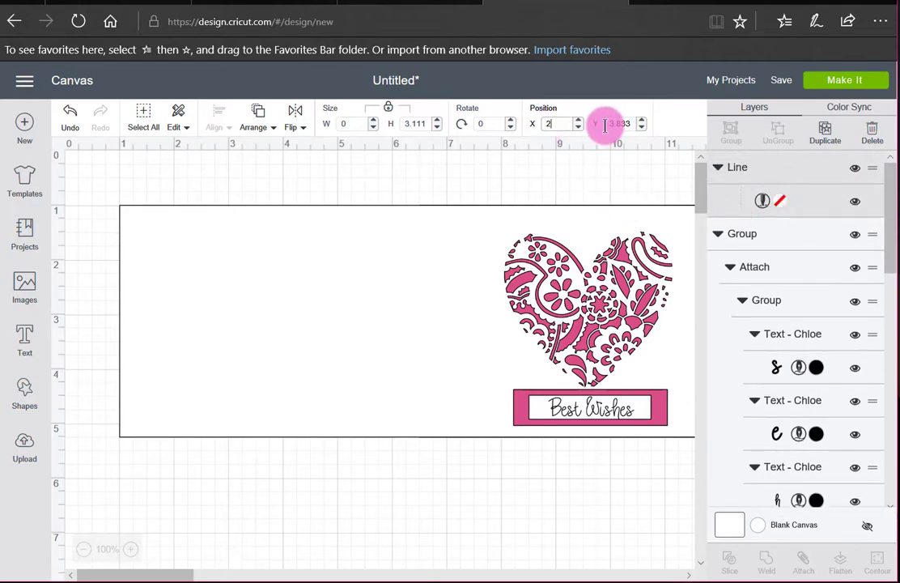
drag(605, 126, 645, 143)
click(330, 574)
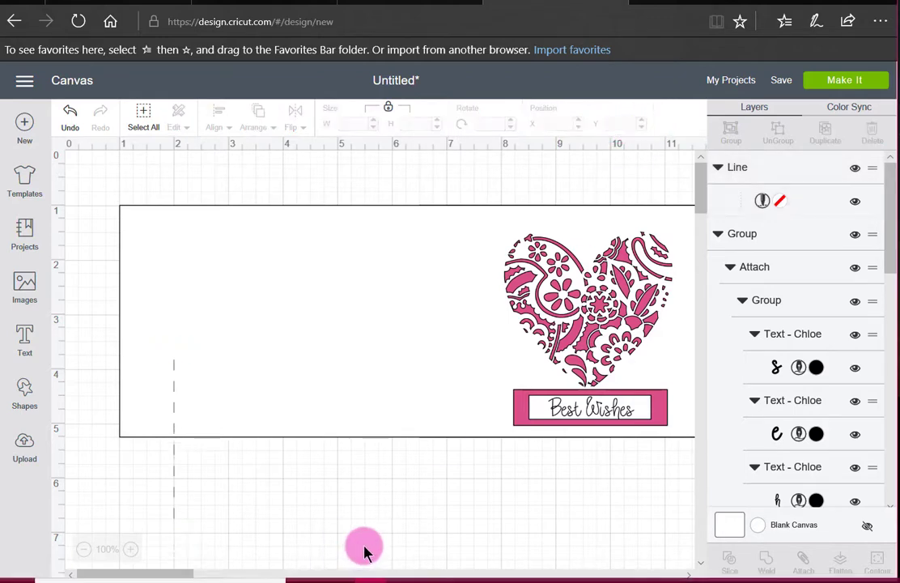
drag(173, 482, 441, 381)
click(442, 424)
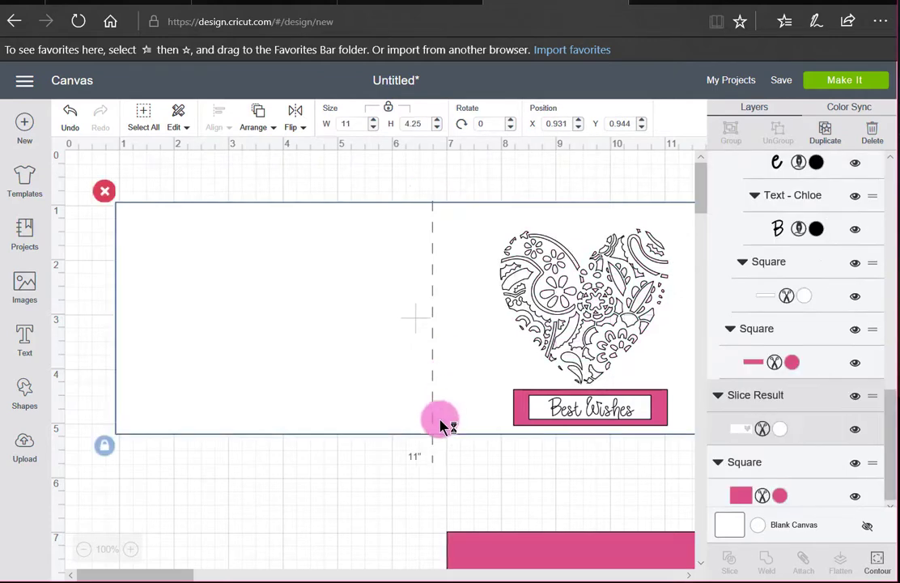
- Center the score line and the card on each other, and attach the two together
drag(478, 464, 371, 400)
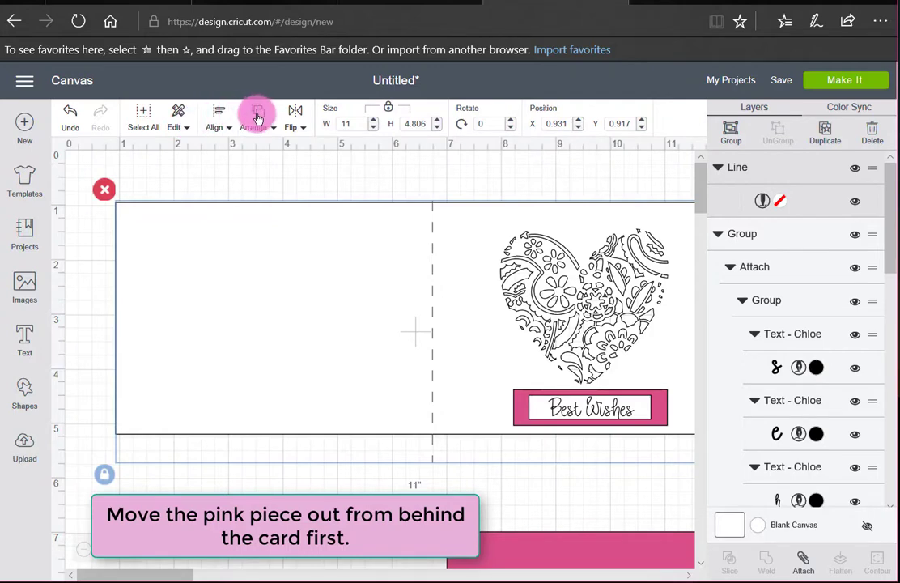
click(213, 123)
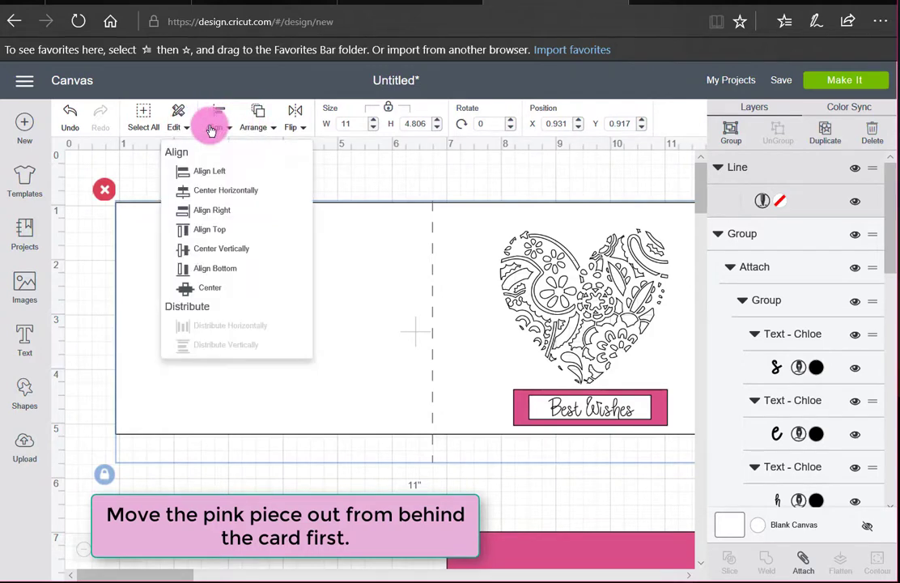
click(235, 290)
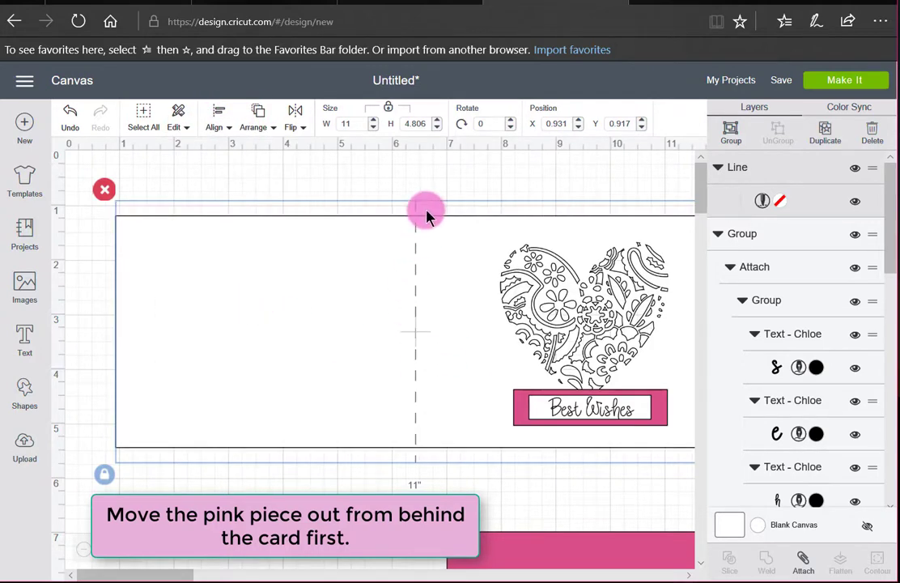
drag(432, 473, 402, 417)
click(427, 436)
click(802, 555)
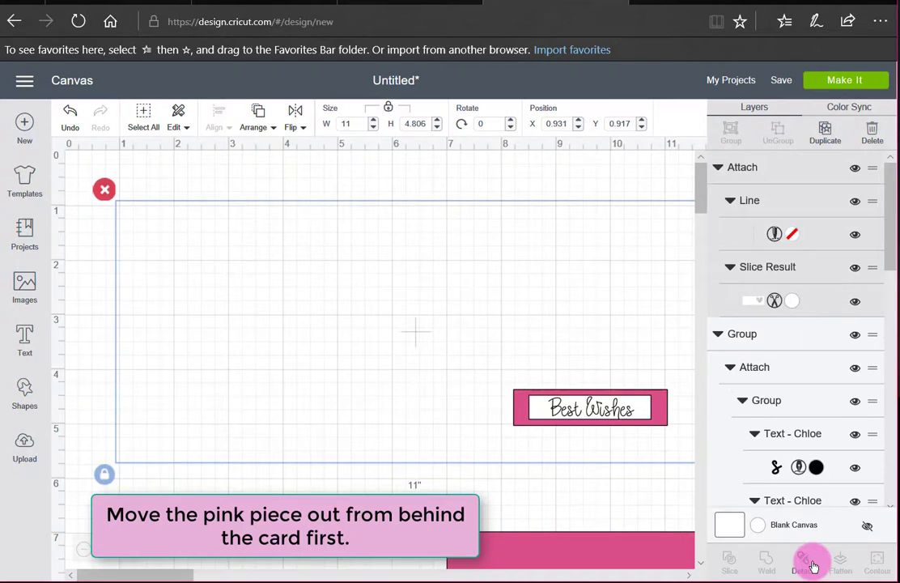
- Move the 5.5 by 4.25 in pink rectangle behind the heart half of the card, at about X 6.43, Y 1.21
drag(504, 555, 472, 233)
drag(180, 569, 204, 570)
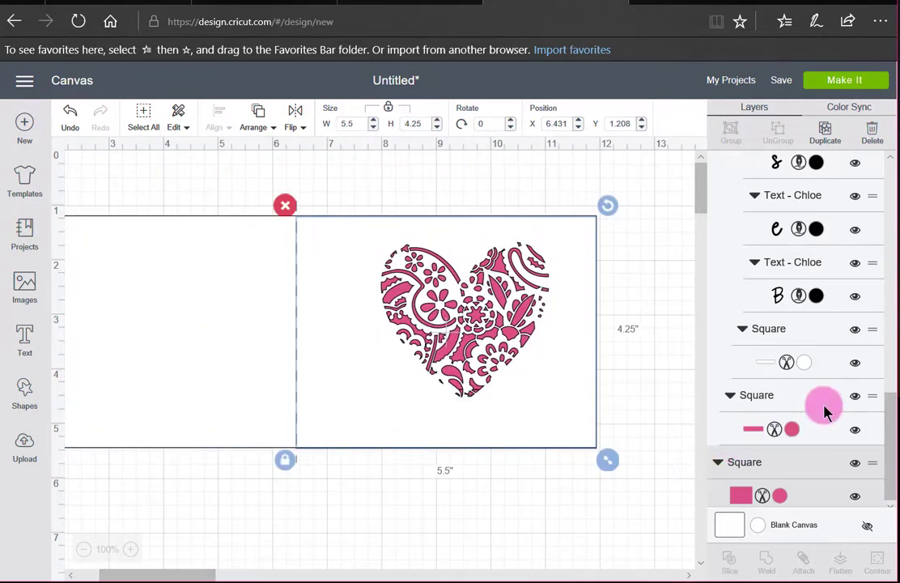
- Send the attached card and score line backward so they lie behind the "Best Wishes" label
click(813, 437)
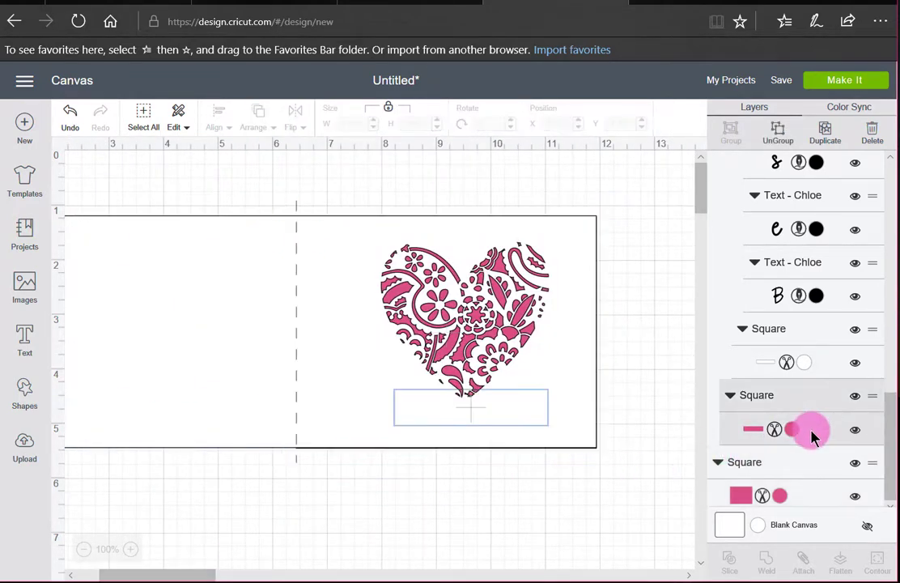
click(493, 409)
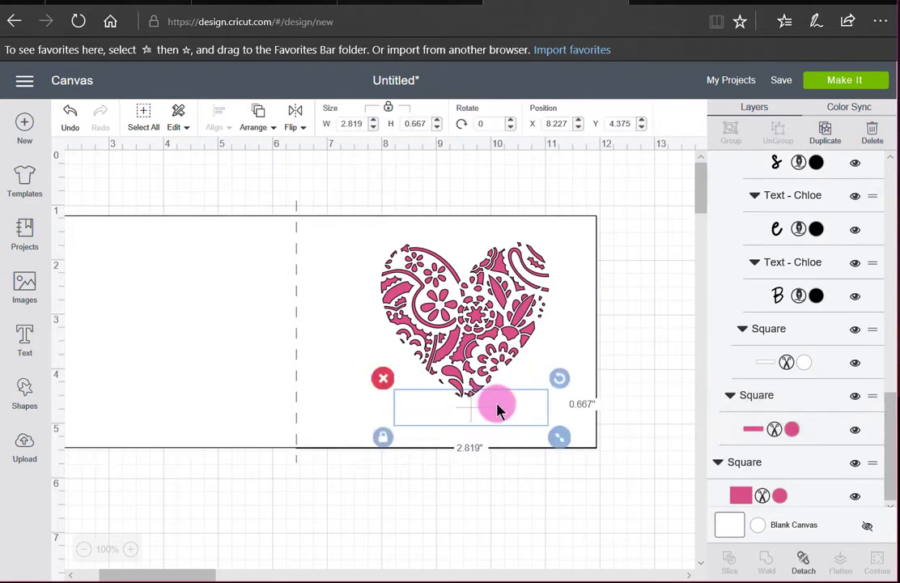
right_click(498, 399)
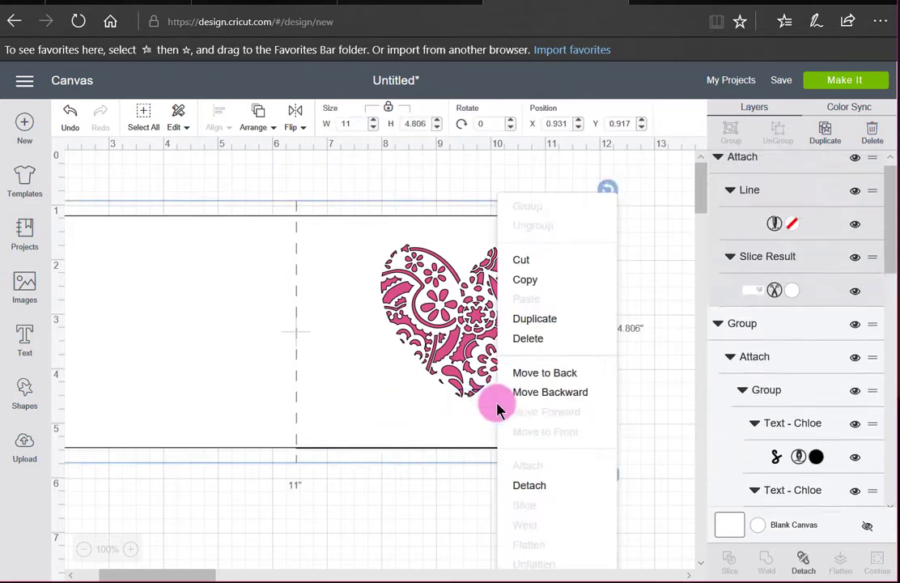
click(550, 392)
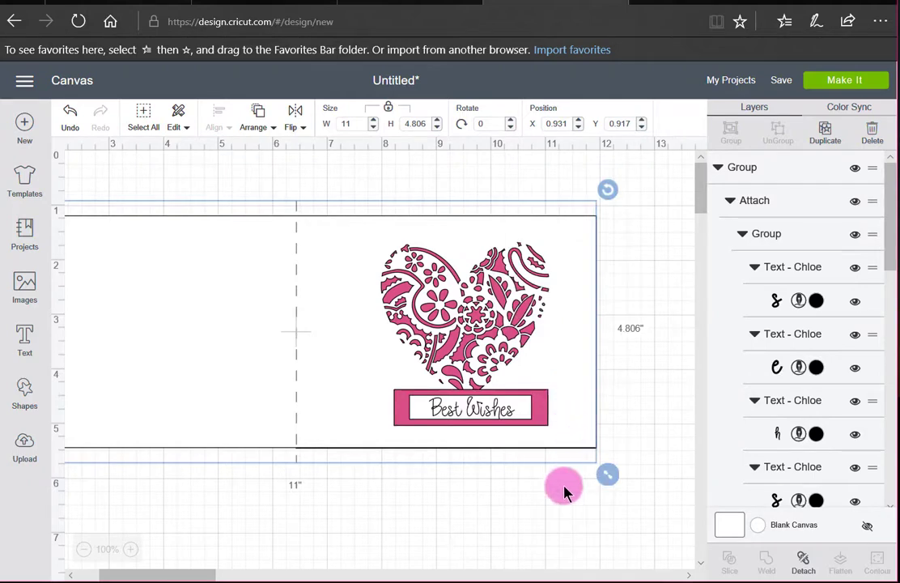
- Move the "Best Wishes" label down so it sits just below the tip of the heart
mouse_move(486, 425)
mouse_down()
mouse_move(482, 411)
mouse_move(480, 429)
mouse_move(474, 424)
mouse_move(488, 422)
mouse_up()
click(447, 521)
click(452, 530)
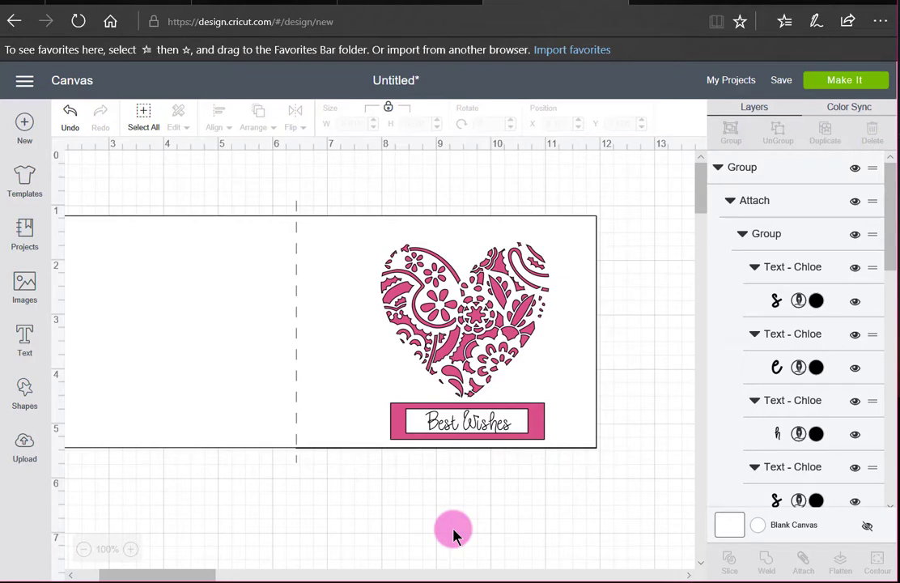
- Hide the label group, the attached card and the pink backing, and collapse their layer entries
click(855, 168)
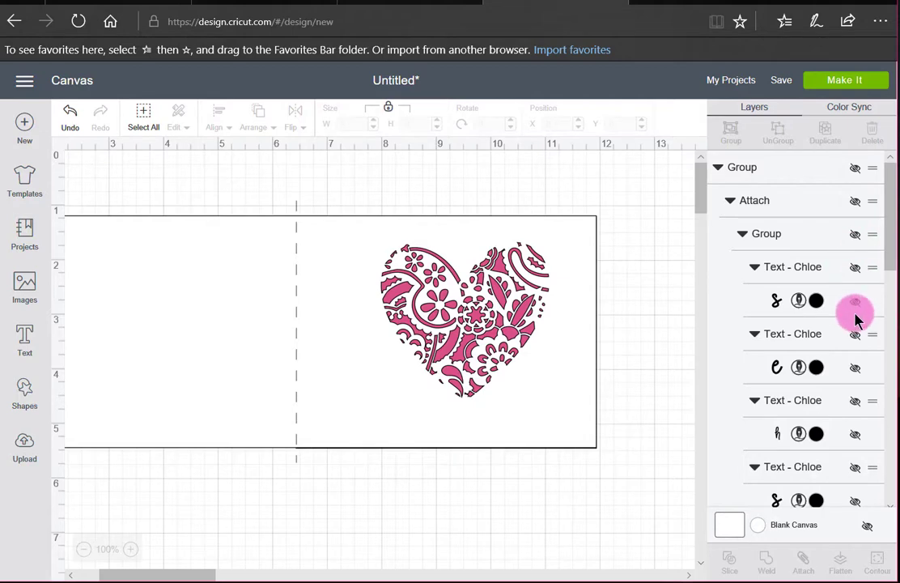
click(730, 201)
click(719, 334)
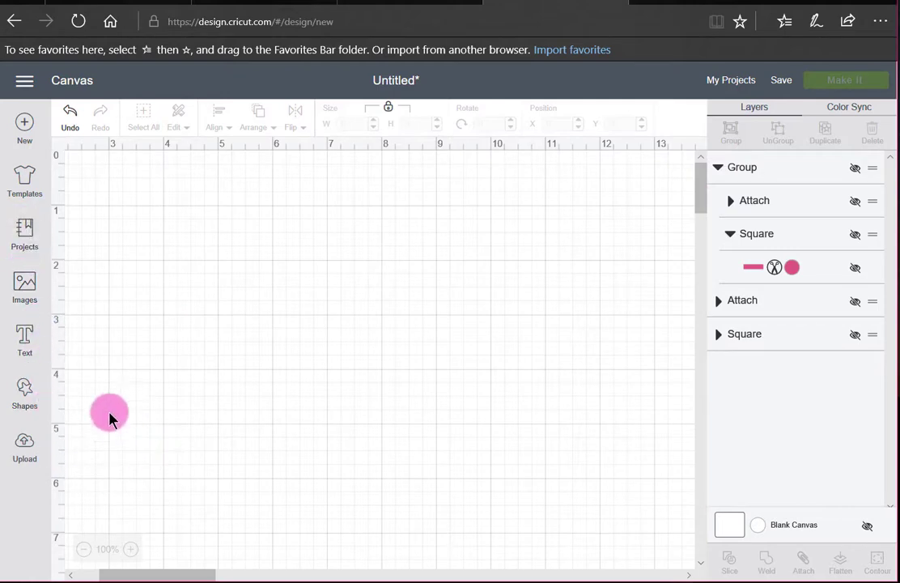
- Add a new square shape and move it to about X 4.38, Y 0.89 on the canvas
click(25, 448)
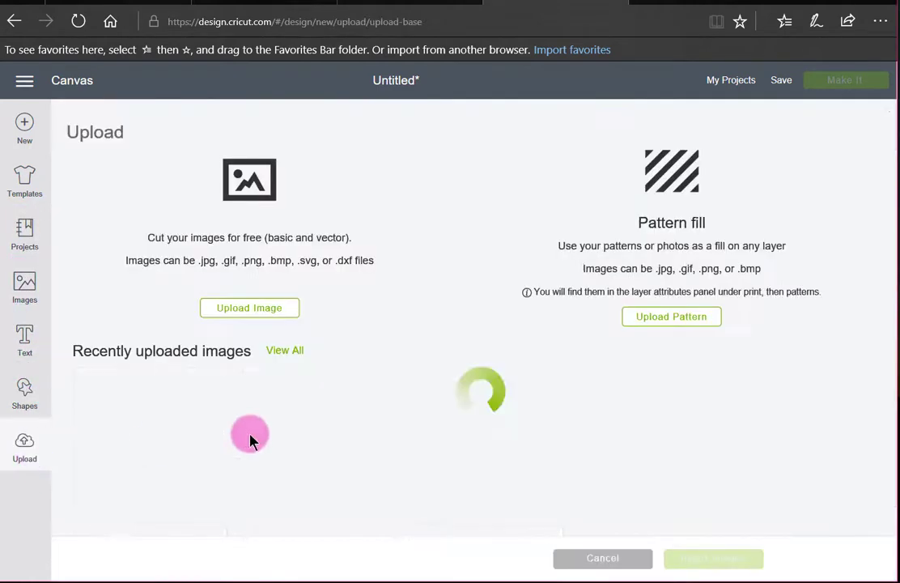
click(20, 404)
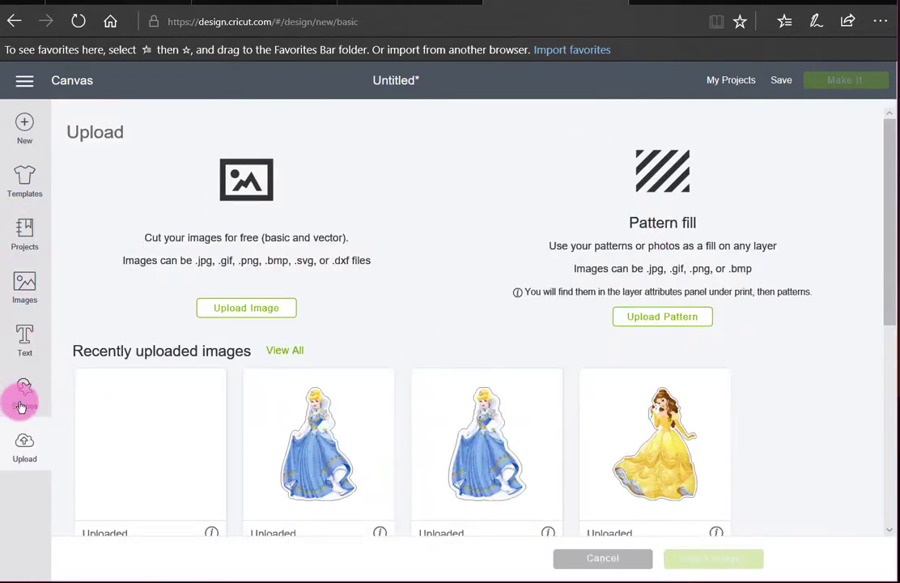
click(101, 289)
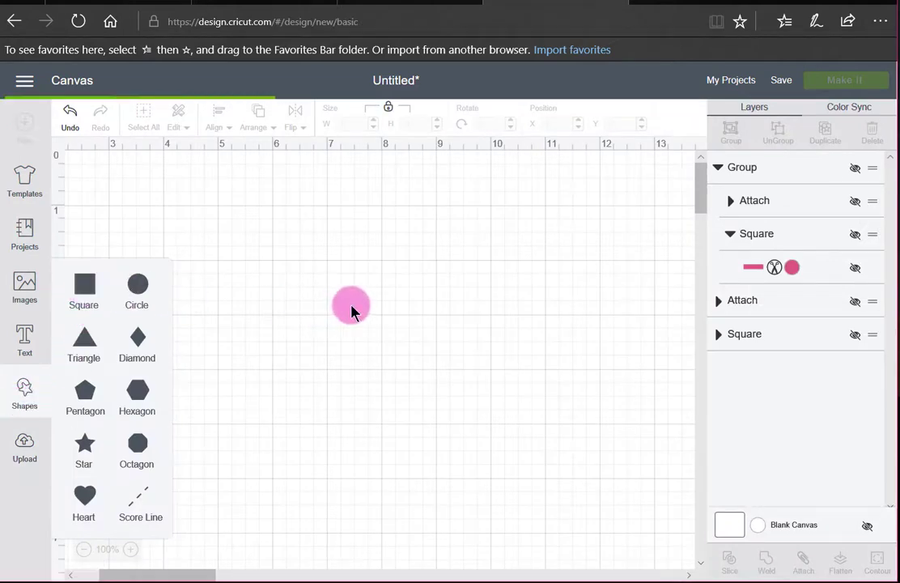
drag(340, 374, 390, 231)
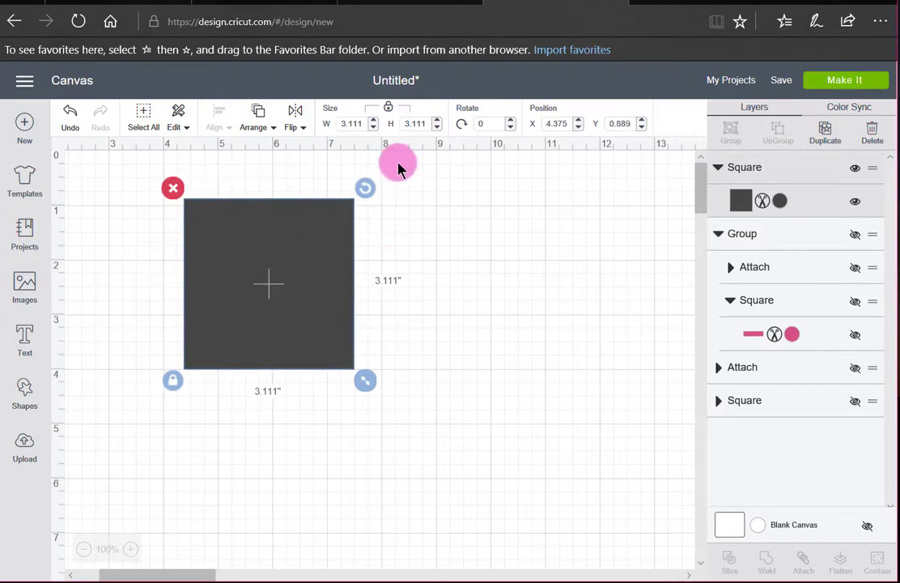
- Resize the new square to 5 by 5 in and move it to about X 7.74, Y 0.6
click(346, 123)
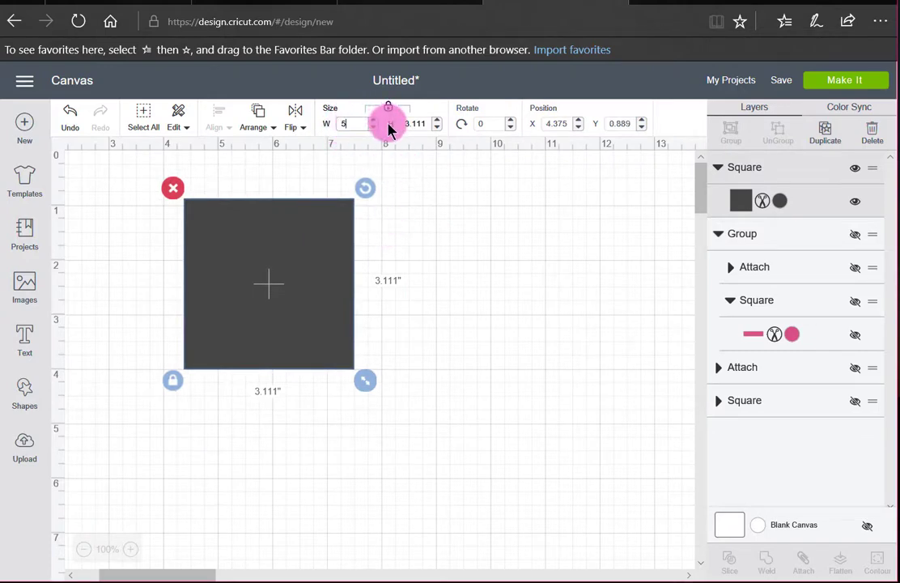
text(5)
click(389, 126)
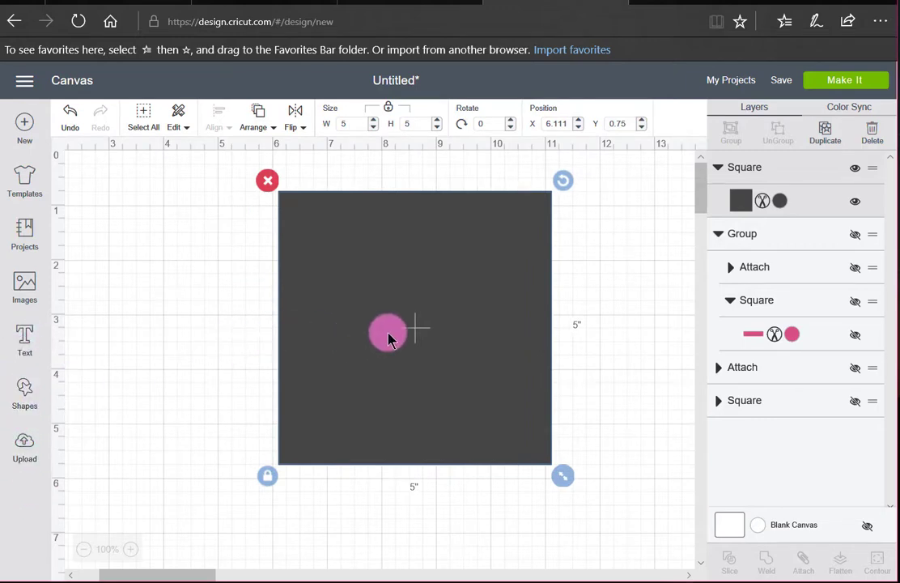
drag(386, 332, 438, 333)
- Add a circle shape and move it up into the empty area beside the large square
click(34, 402)
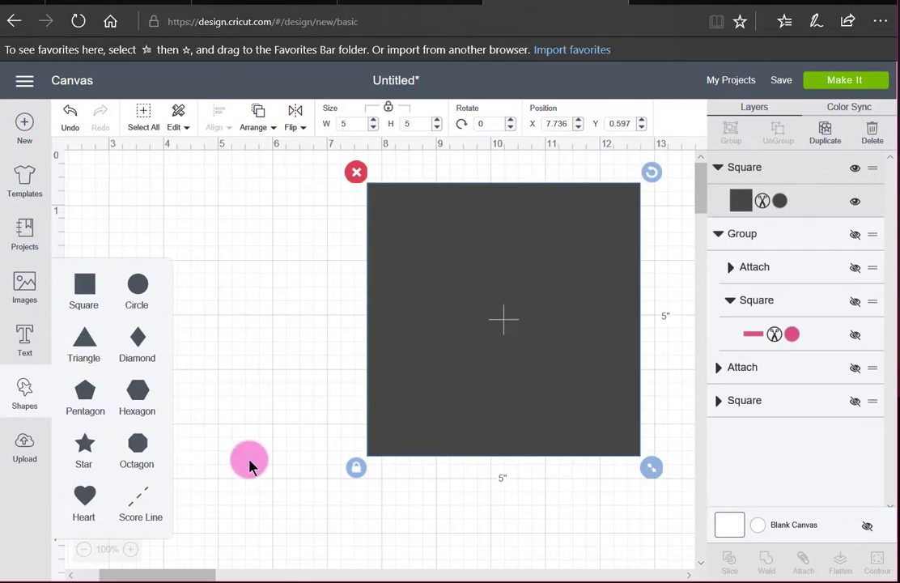
click(143, 288)
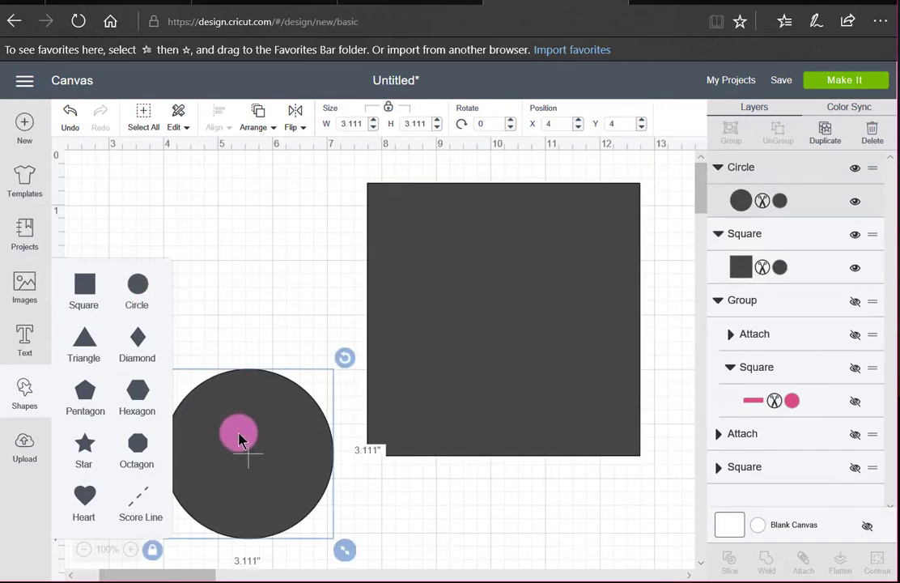
drag(245, 432, 150, 318)
click(150, 477)
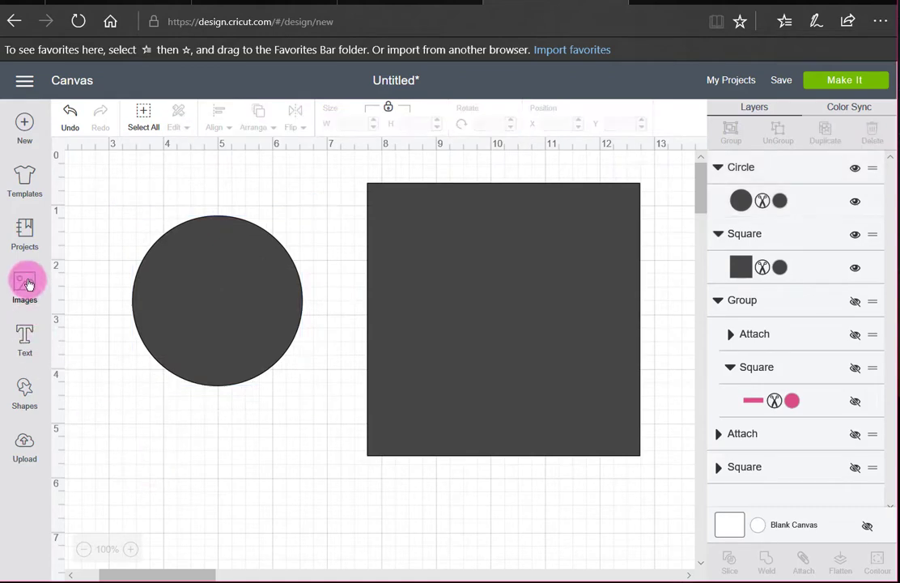
- Open the image library and browse its categories and cartridges
click(26, 283)
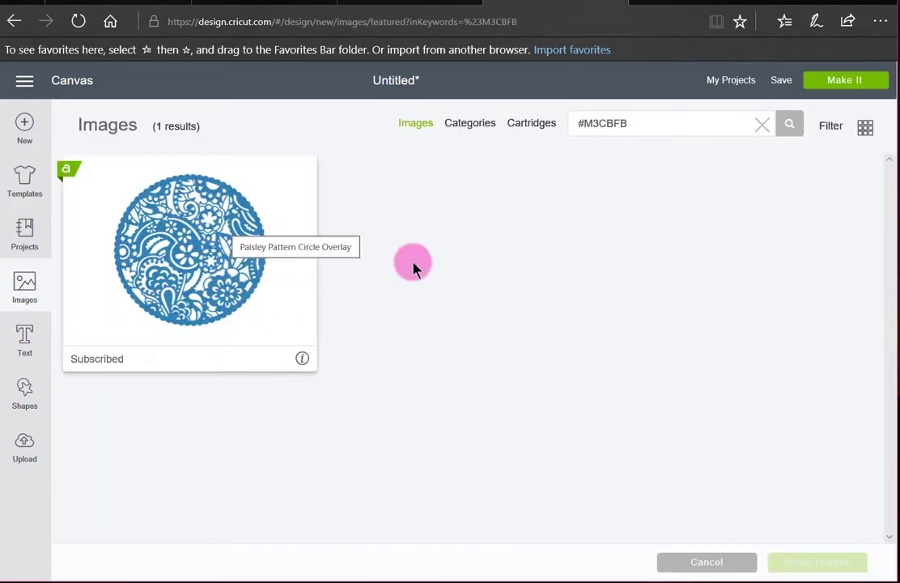
click(424, 133)
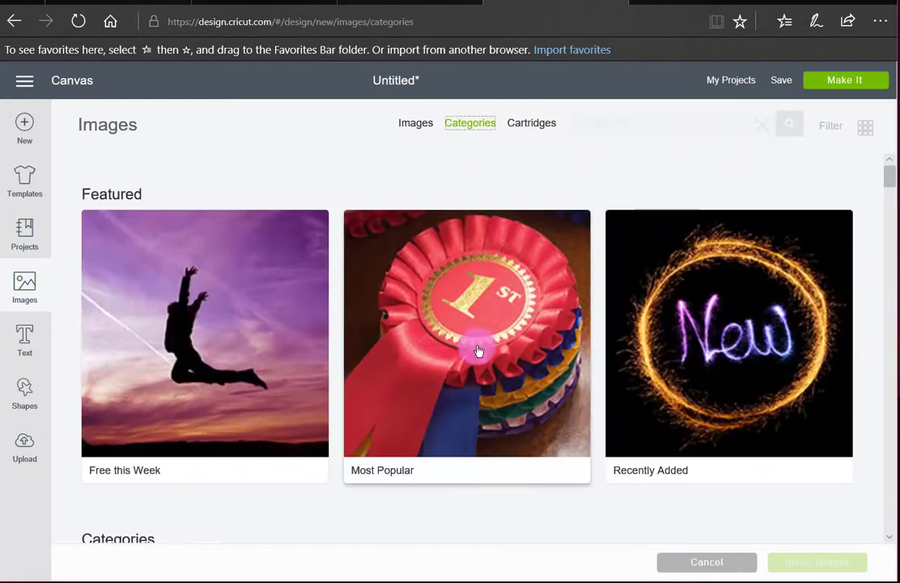
click(530, 126)
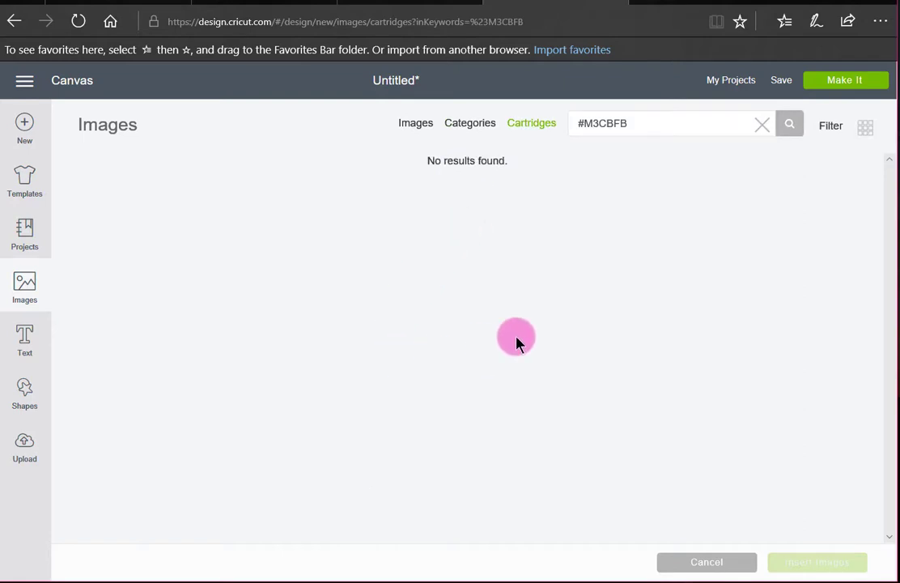
- Search the image cartridges for "lace" and open the Paper Lace 2 cartridge
click(624, 125)
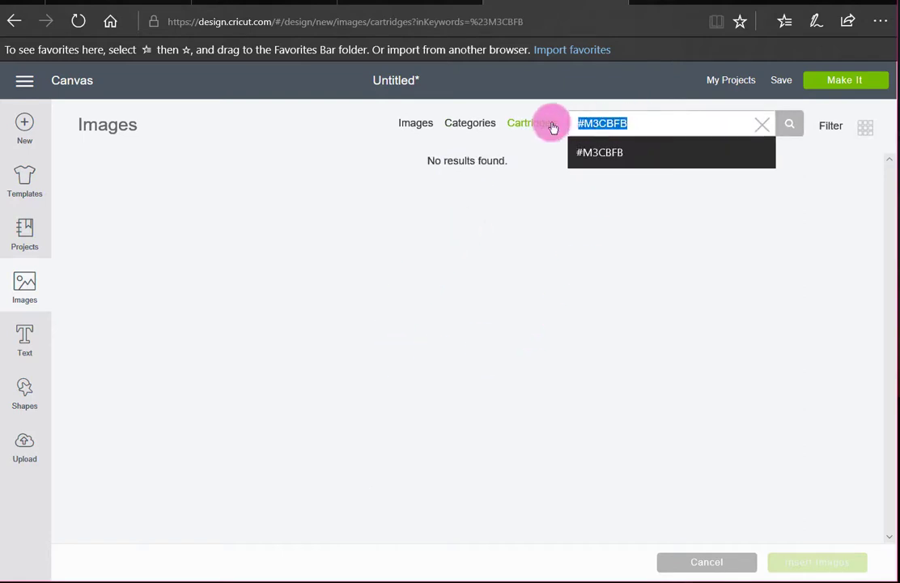
text(lace)
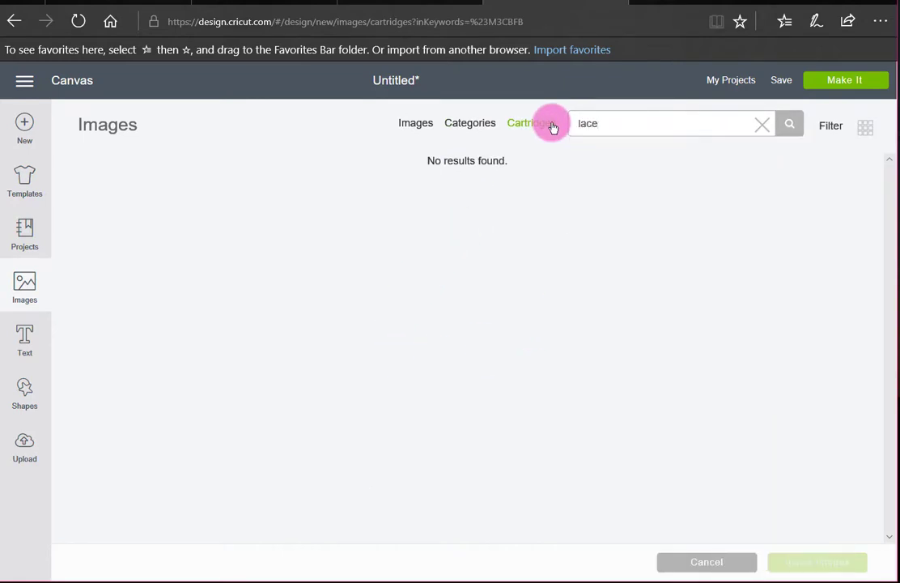
click(548, 126)
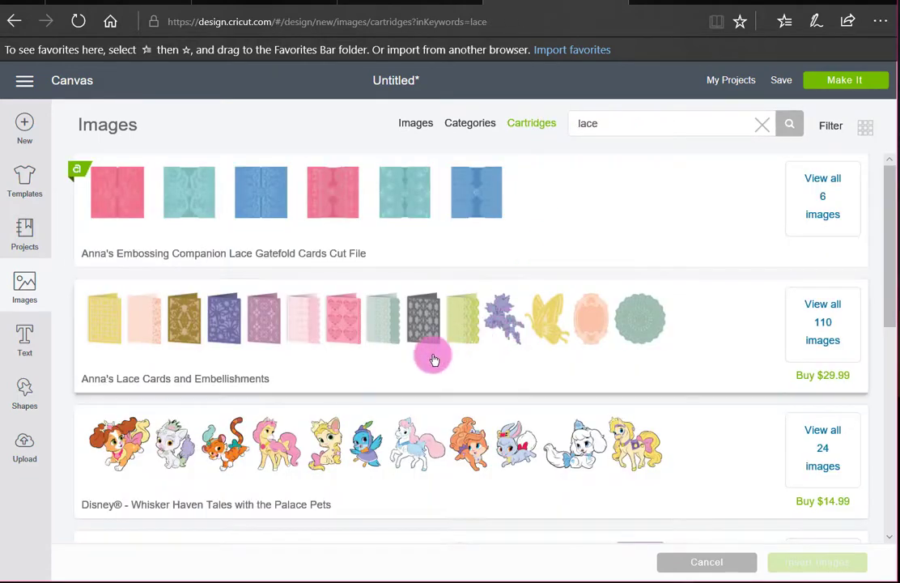
scroll(432, 358, down, 10)
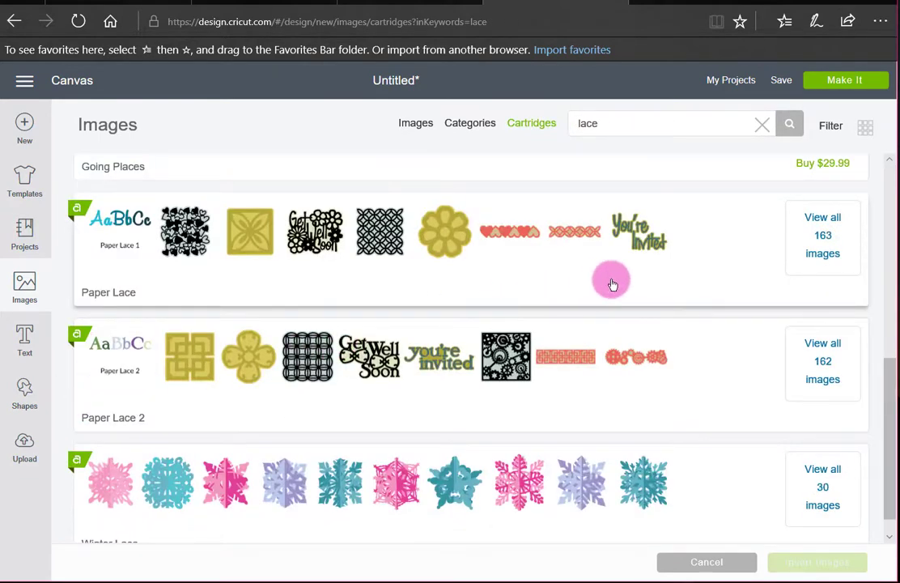
click(511, 375)
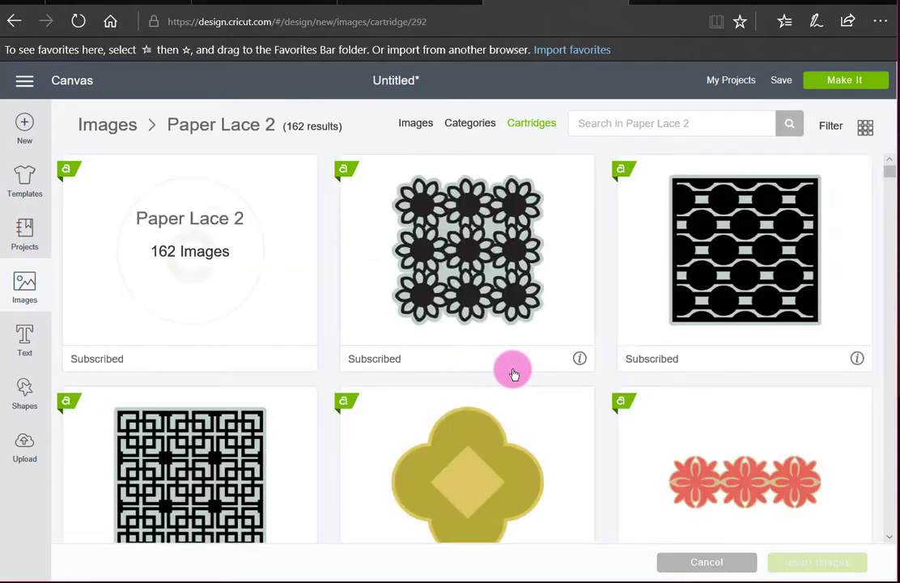
- Insert the square gears image from the Paper Lace 2 cartridge and hide its pale blue-green backing layer
scroll(510, 374, down, 5)
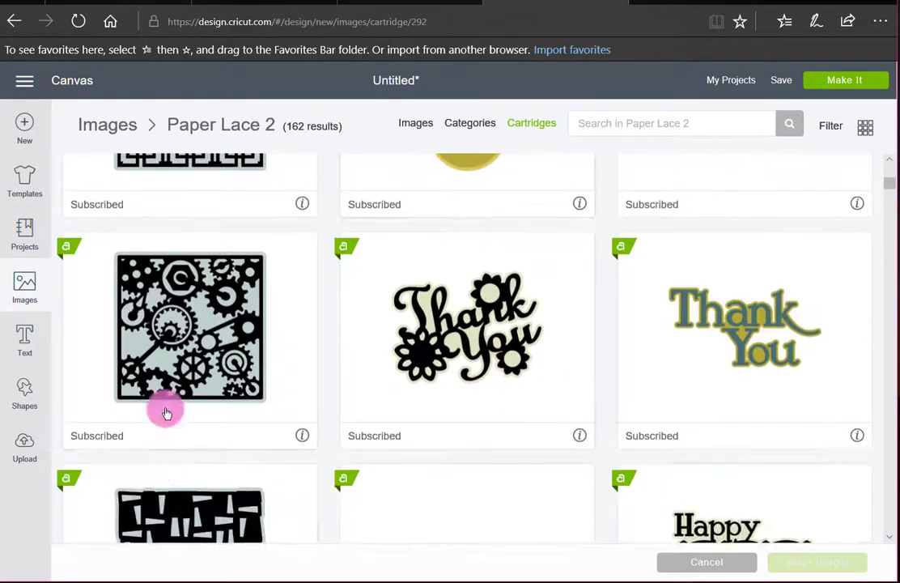
click(240, 356)
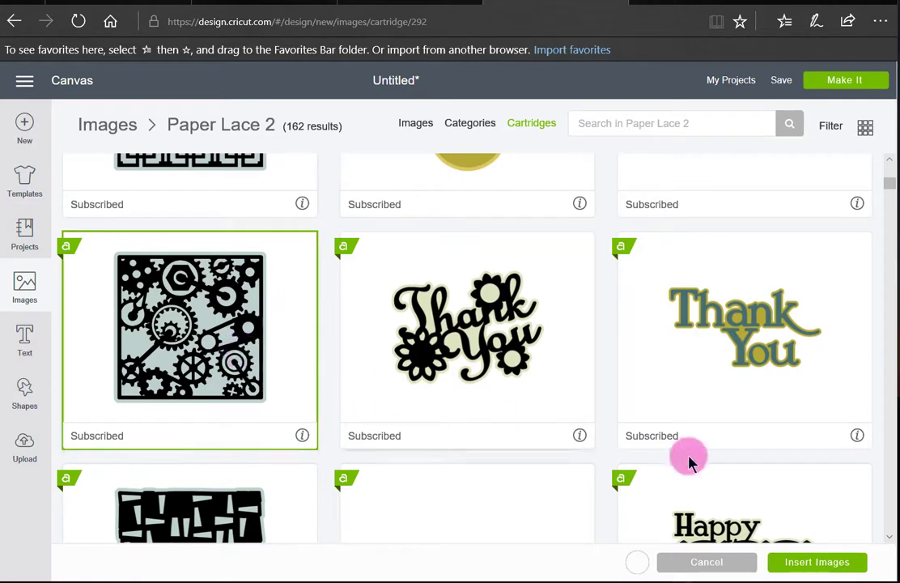
click(817, 561)
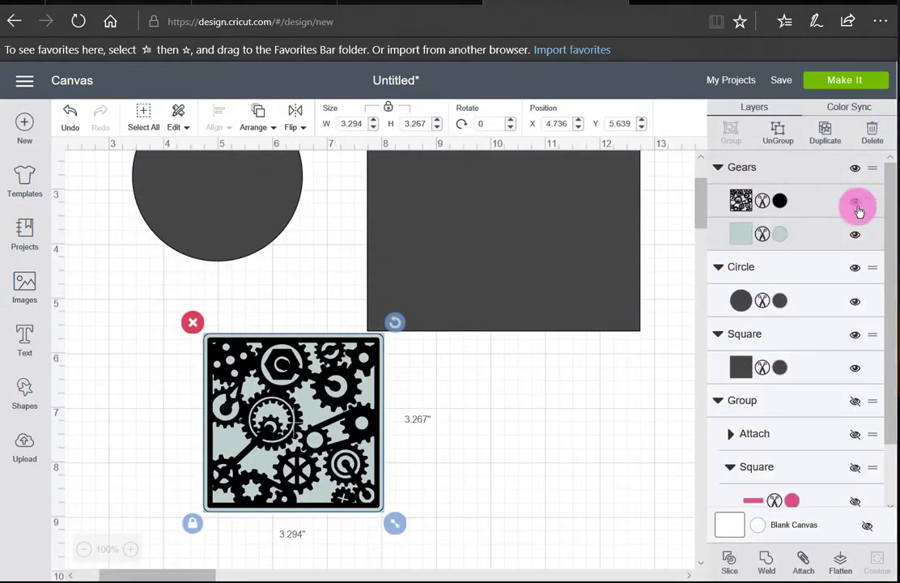
click(856, 236)
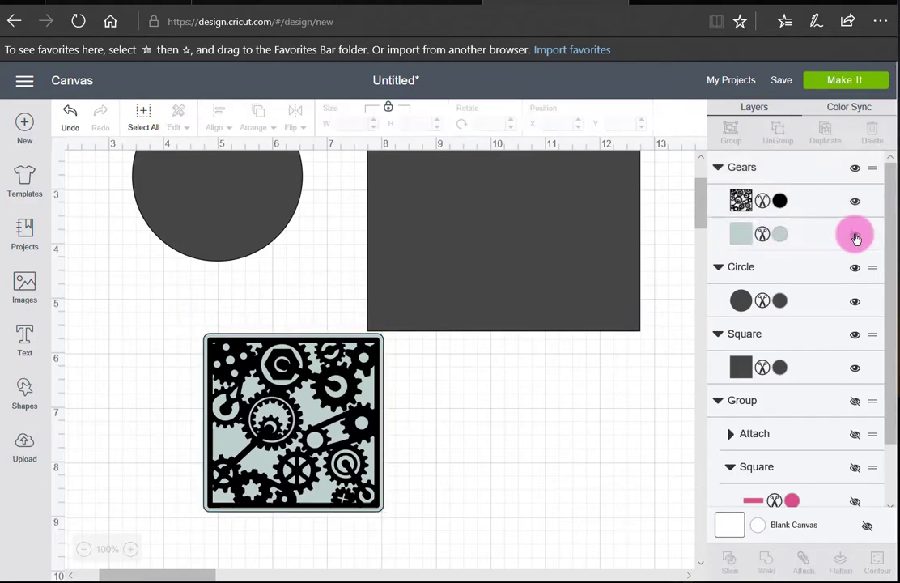
- Move the gears image over the circle and resize it to about 3.71 by 3.68 in so it covers the whole circle
scroll(496, 418, up, 3)
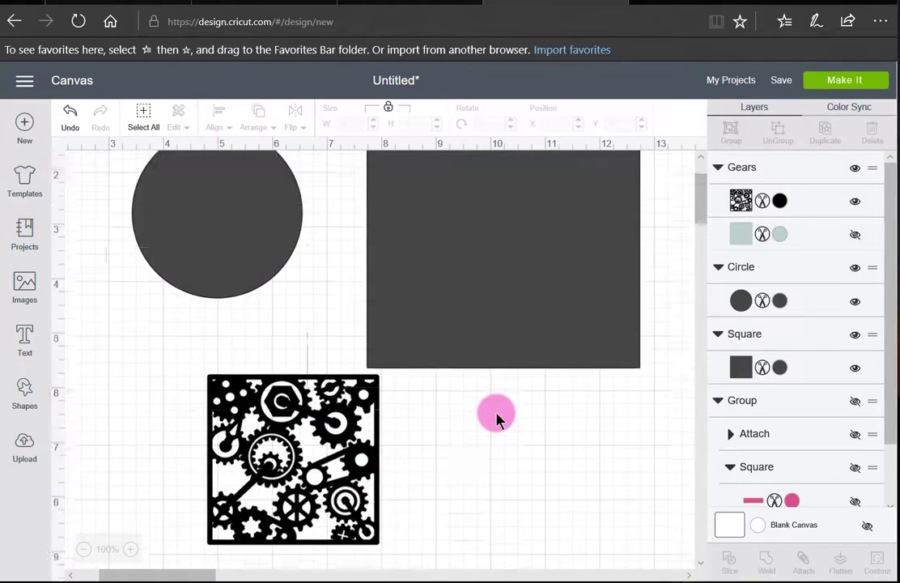
drag(301, 494, 243, 294)
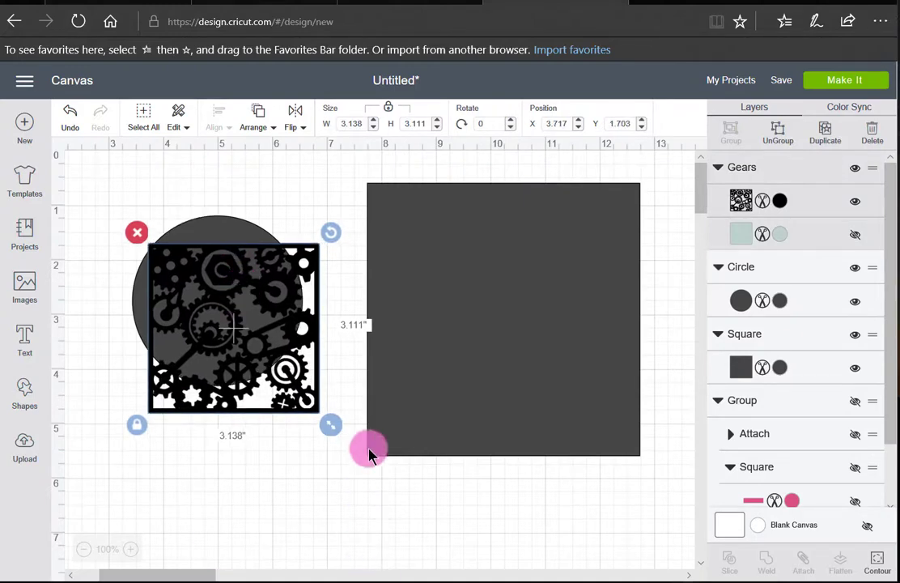
drag(331, 427, 404, 492)
drag(303, 395, 249, 307)
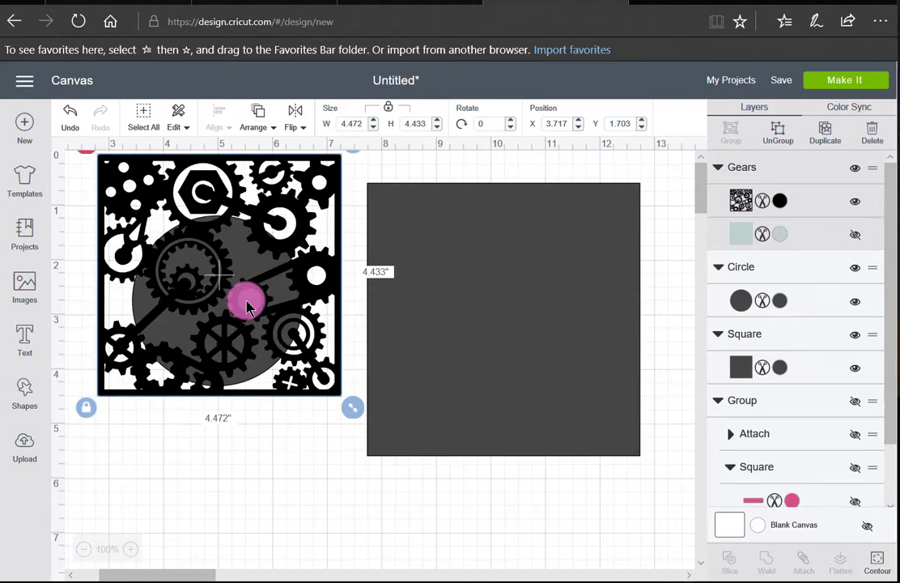
drag(248, 308, 251, 309)
drag(352, 407, 279, 350)
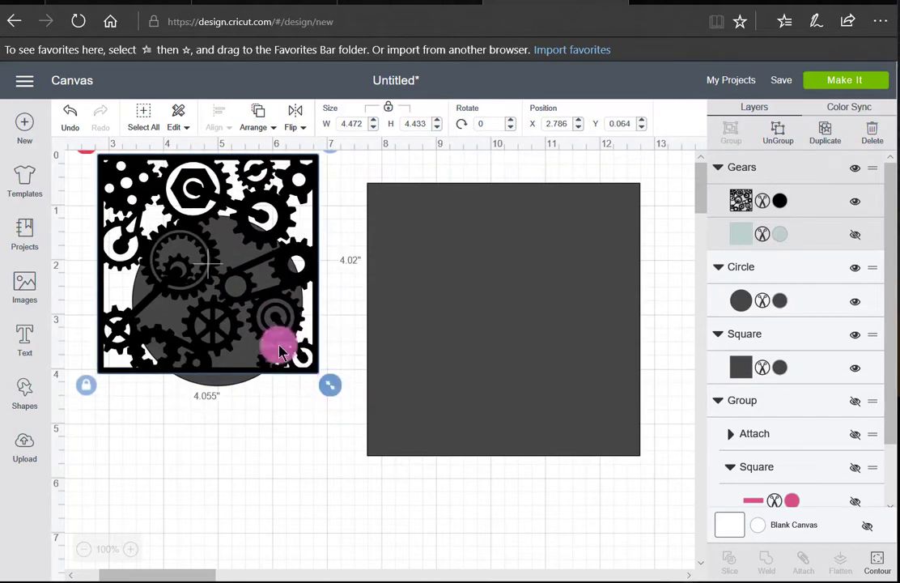
drag(241, 297, 267, 336)
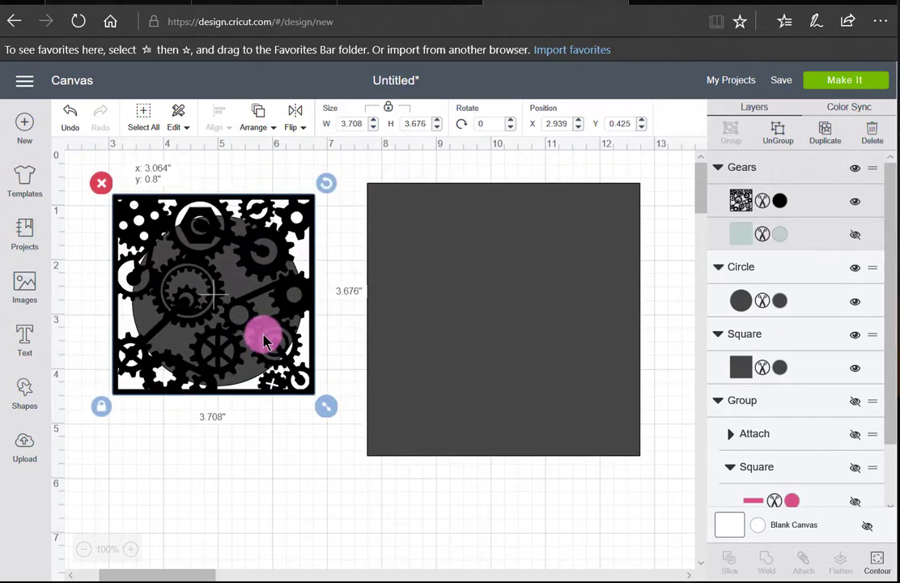
- Select the gears image together with the circle and slice them
click(291, 446)
drag(309, 458, 195, 312)
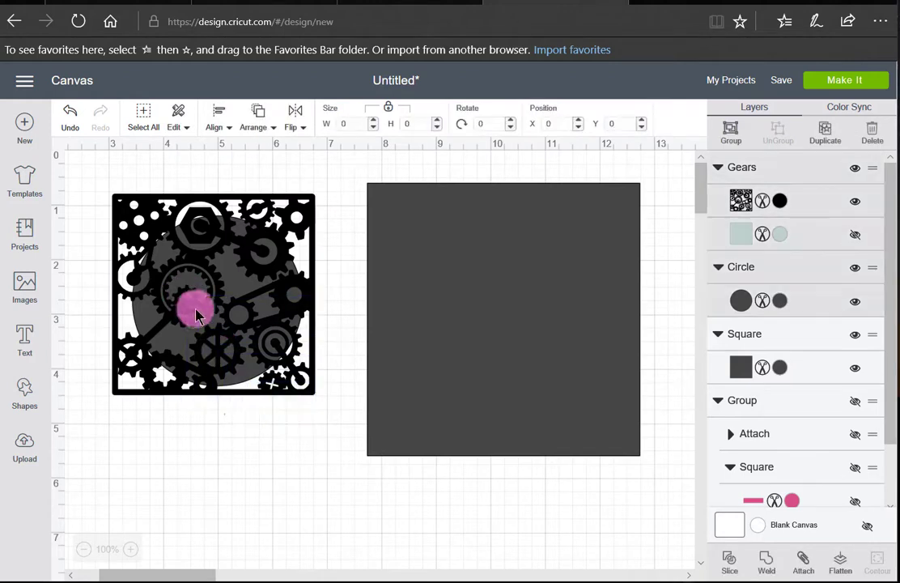
click(730, 562)
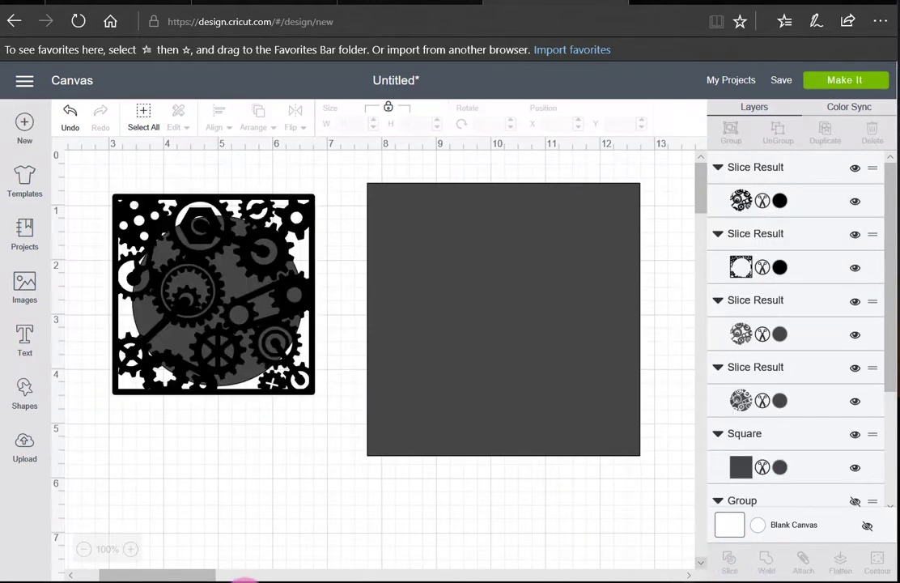
- Recolor the 5 by 5 in square pale yellow from the basic colors
click(440, 320)
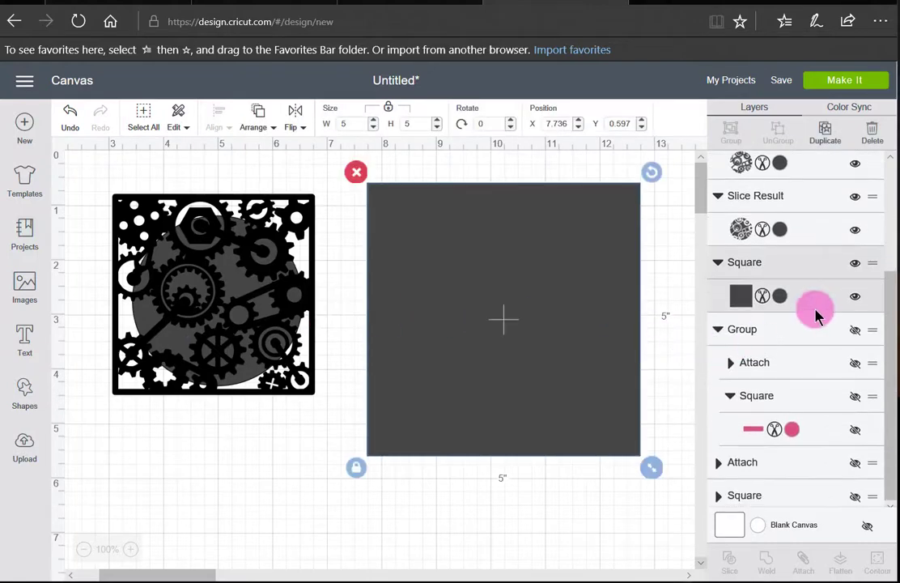
click(779, 297)
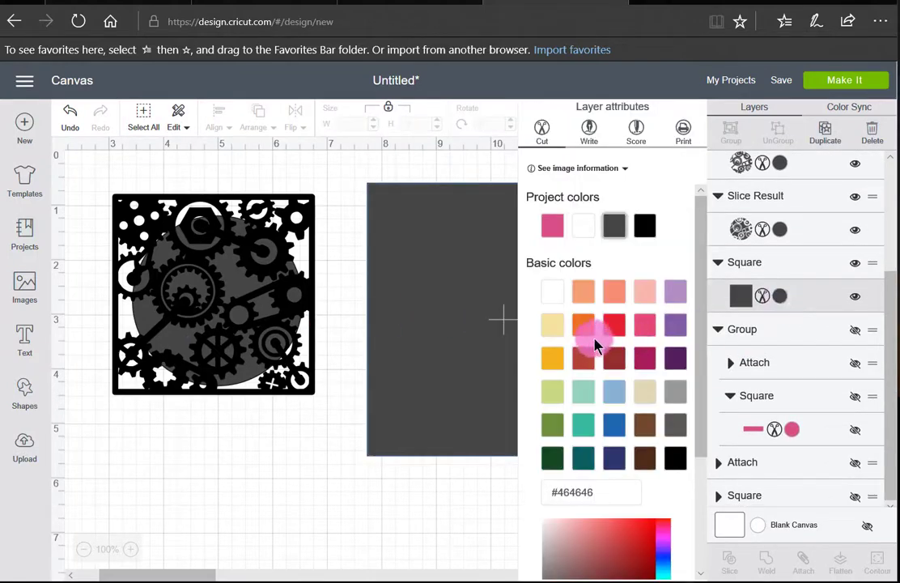
click(551, 325)
click(257, 520)
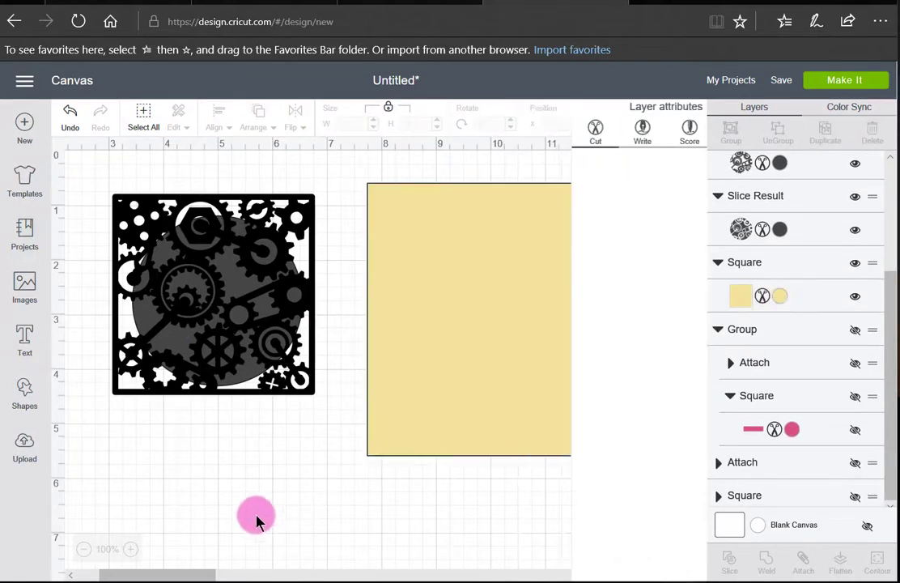
- Move the black circular gears slice out of the stack onto the yellow square's lower edge, at about X 7.74, Y 4.58
drag(181, 342, 453, 476)
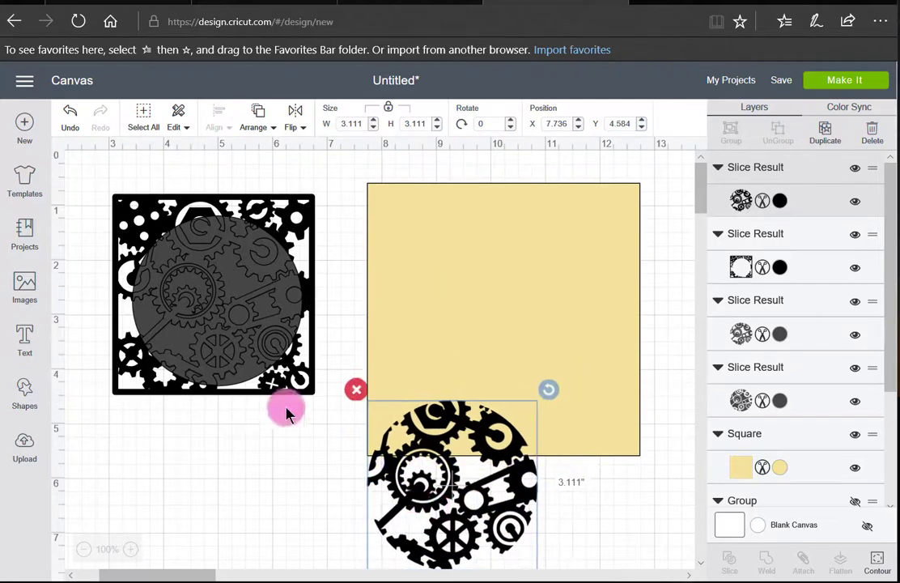